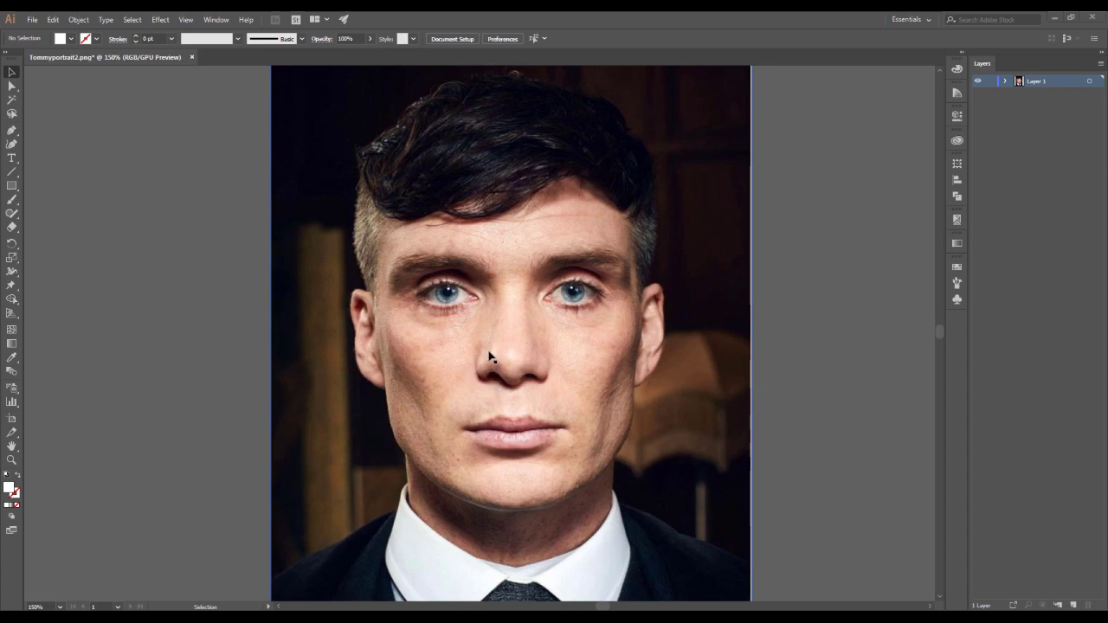
Select the portrait photo, zoom to 200%, and choose the Paintbrush with the face centred.
{"action": "left_click", "coordinate": [489, 357]}
{"action": "key", "text": "ctrl+plus"}
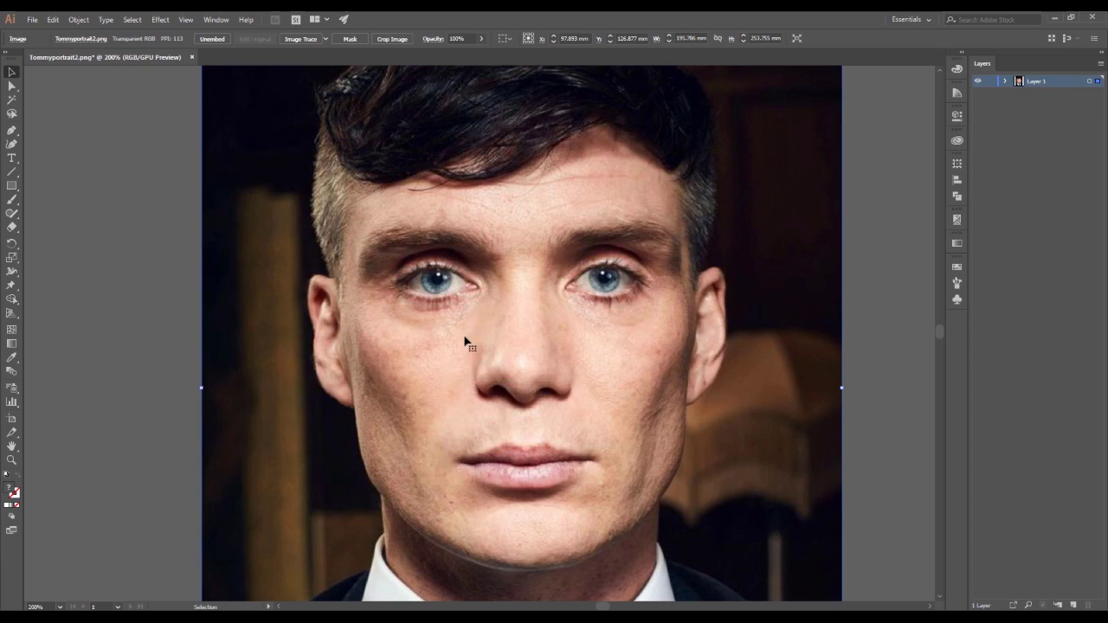
{"action": "left_click", "coordinate": [12, 201]}
{"action": "left_click_drag", "start_coordinate": [470, 473], "coordinate": [429, 395]}
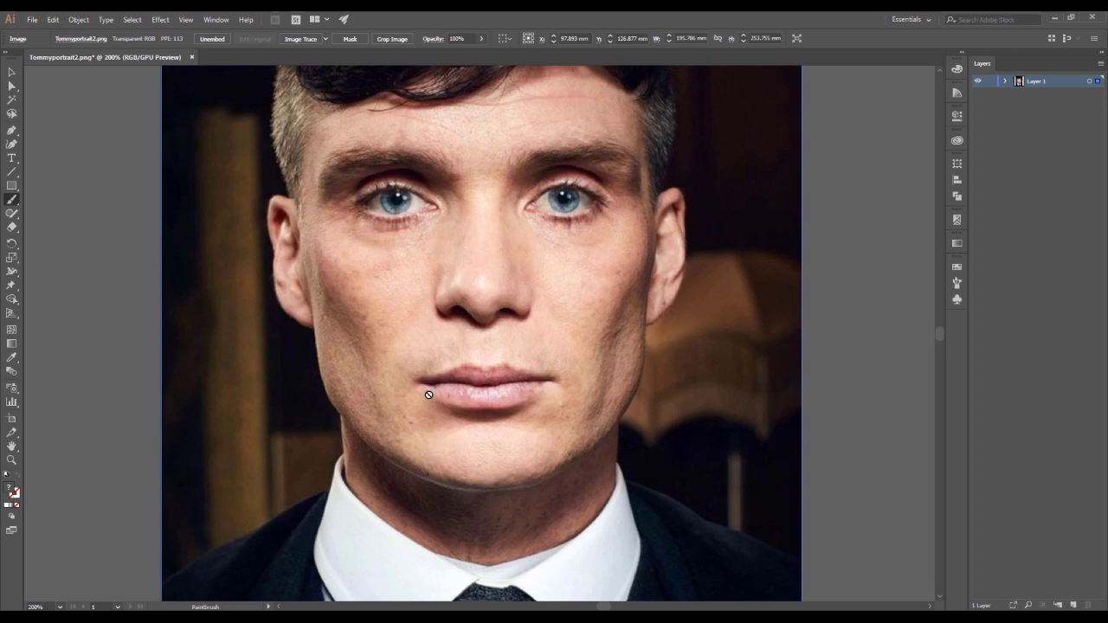
Dismiss the Paintbrush options, pick the Blob Brush, add Layer 2 and lock the photo layer.
{"action": "double_click", "coordinate": [11, 199]}
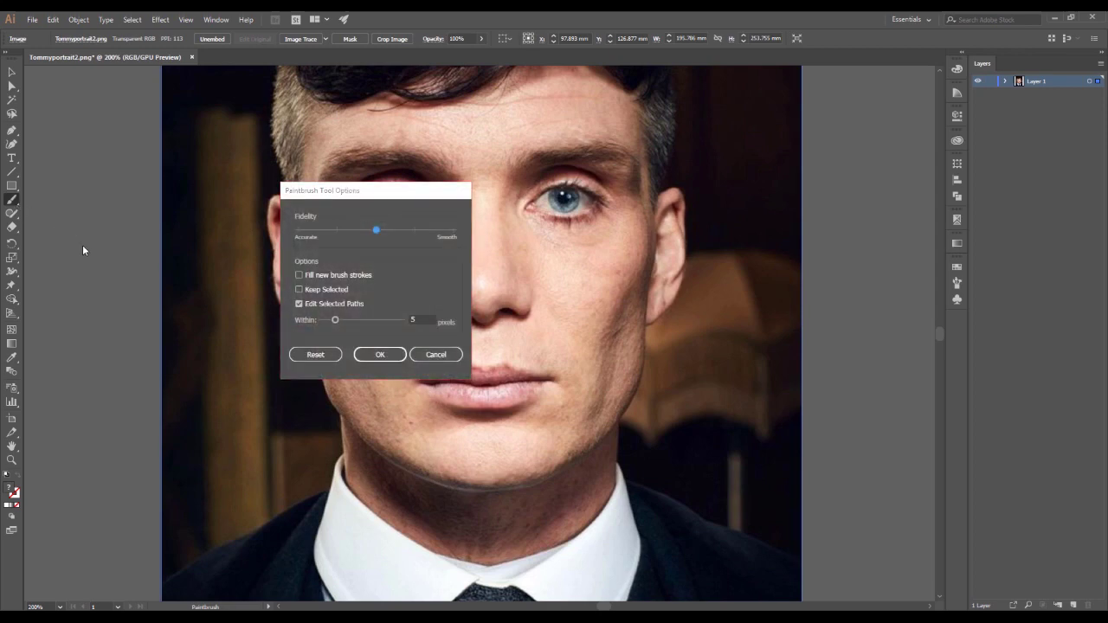
{"action": "left_click", "coordinate": [431, 357]}
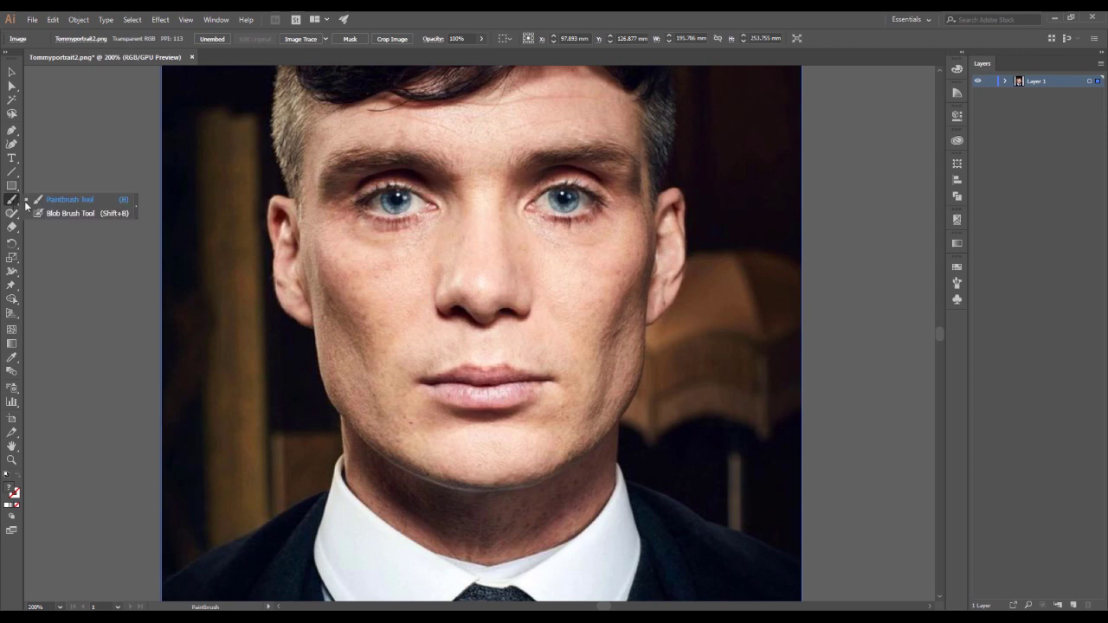
{"action": "left_click_drag", "start_coordinate": [13, 203], "coordinate": [47, 215]}
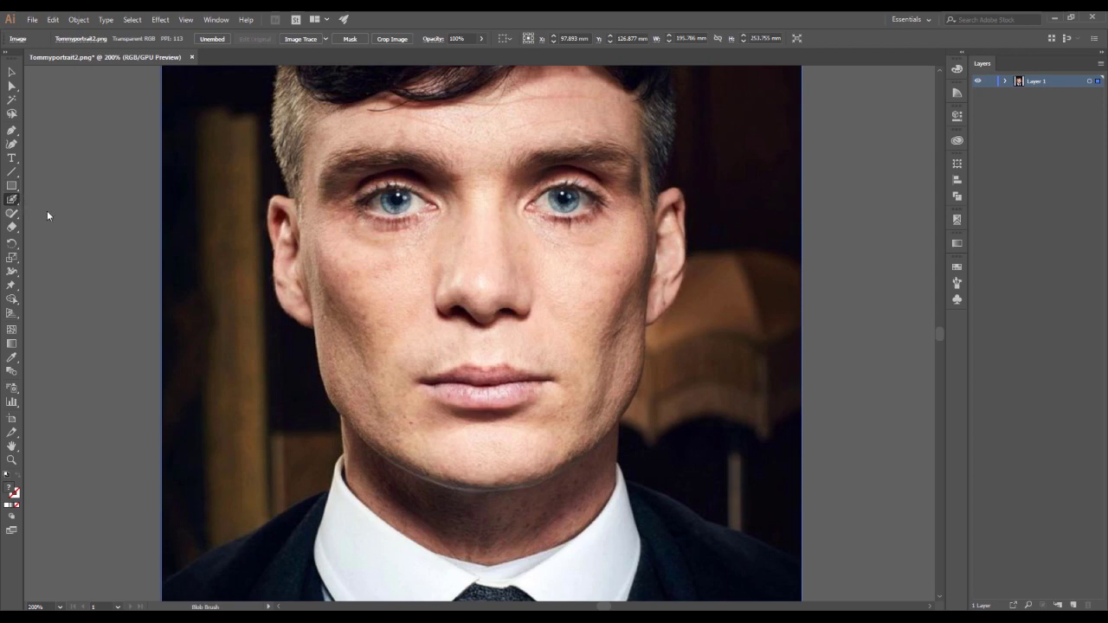
{"action": "left_click", "coordinate": [1072, 605]}
{"action": "left_click", "coordinate": [1073, 605]}
{"action": "left_click", "coordinate": [991, 93]}
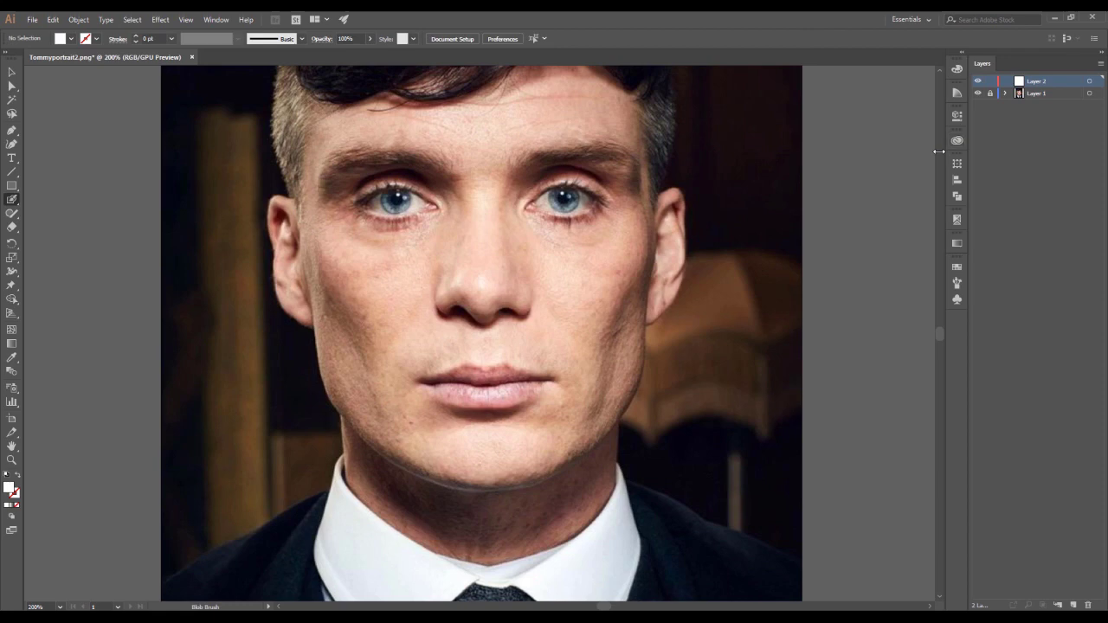
Discard a stray Pen point, return to the Blob Brush, and swap to no fill with a white stroke.
{"action": "left_click", "coordinate": [11, 130]}
{"action": "left_click", "coordinate": [320, 286]}
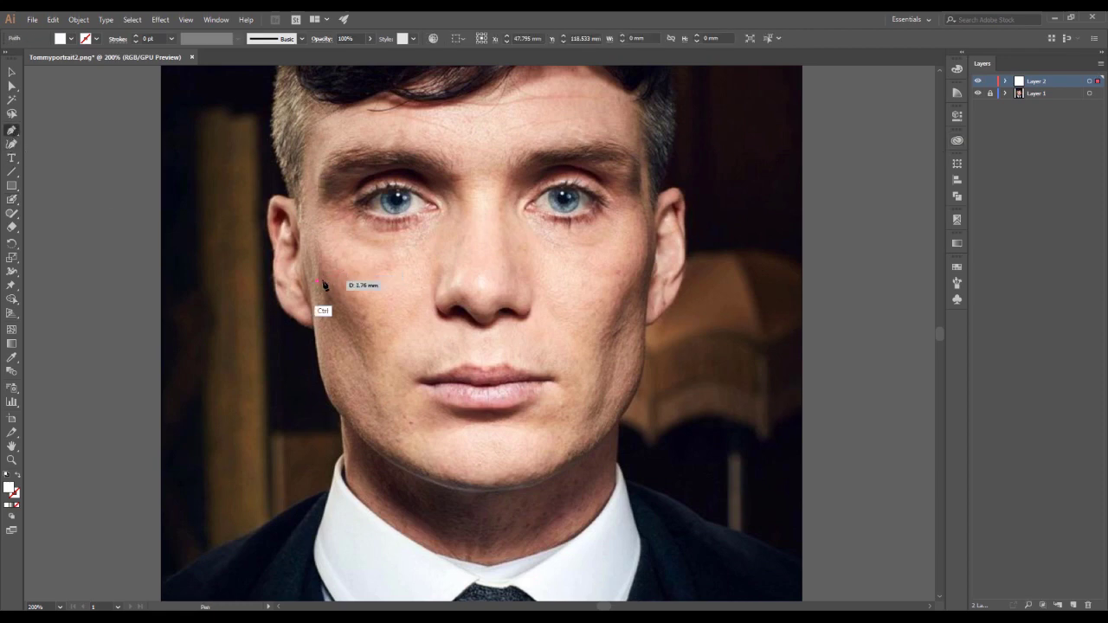
{"action": "left_click", "coordinate": [323, 285], "text": "ctrl"}
{"action": "left_click", "coordinate": [12, 200]}
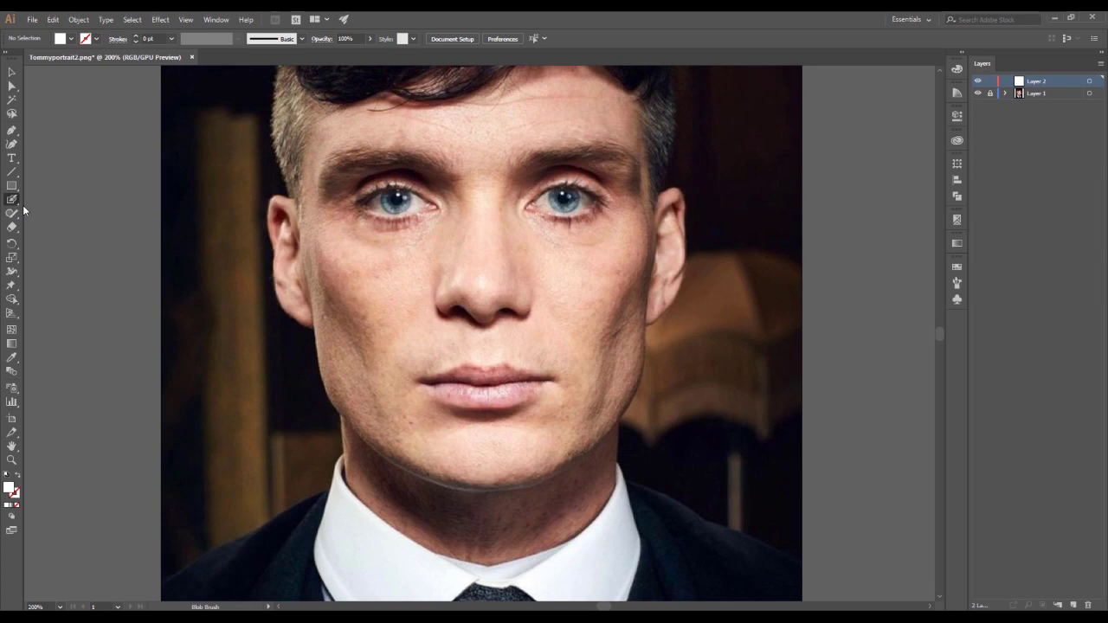
{"action": "key", "text": "shift+x"}
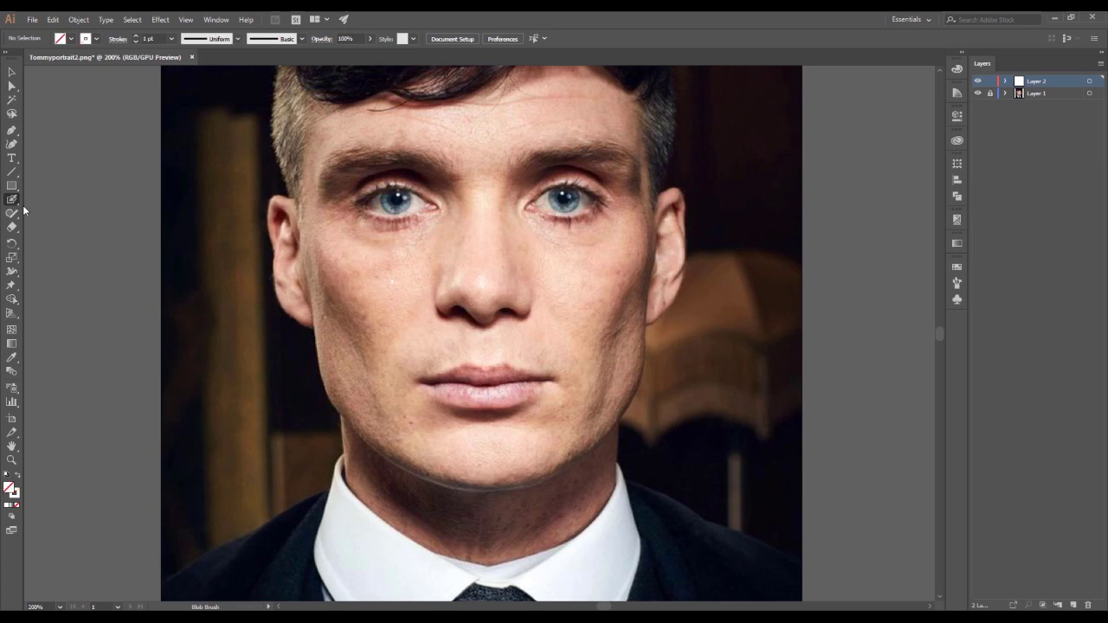
Trace a practice outline of the left cheek with the Pen tool.
{"action": "left_click", "coordinate": [11, 130]}
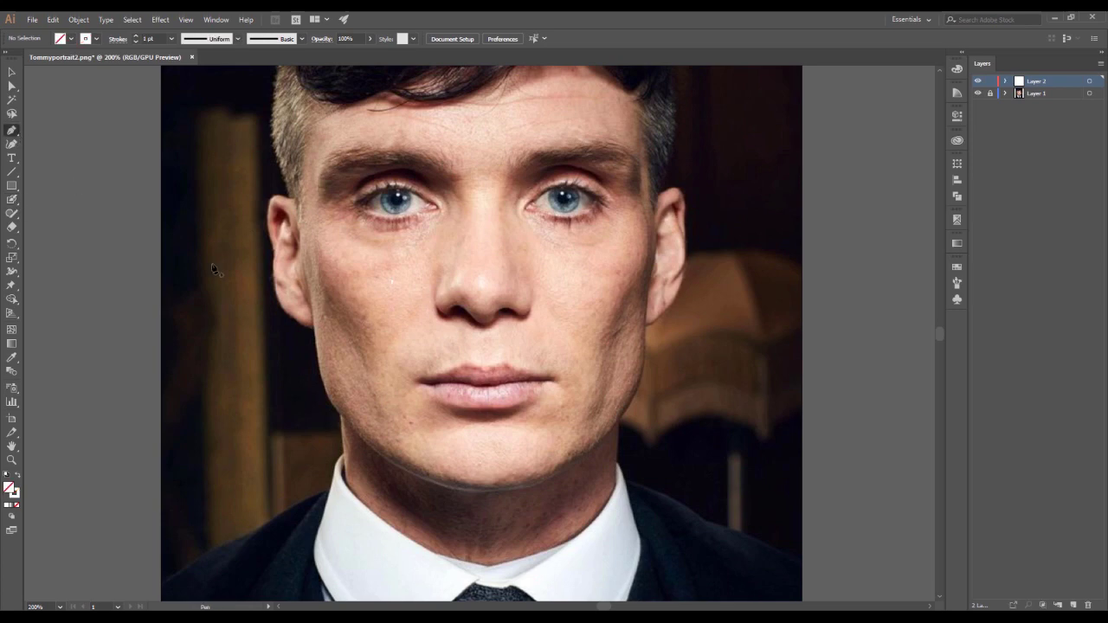
{"action": "left_click_drag", "start_coordinate": [324, 231], "coordinate": [353, 285]}
{"action": "mouse_move", "coordinate": [378, 355]}
{"action": "left_mouse_down"}
{"action": "mouse_move", "coordinate": [403, 349]}
{"action": "mouse_move", "coordinate": [424, 277]}
{"action": "left_mouse_up"}
{"action": "left_click", "coordinate": [372, 376]}
{"action": "left_click", "coordinate": [416, 241]}
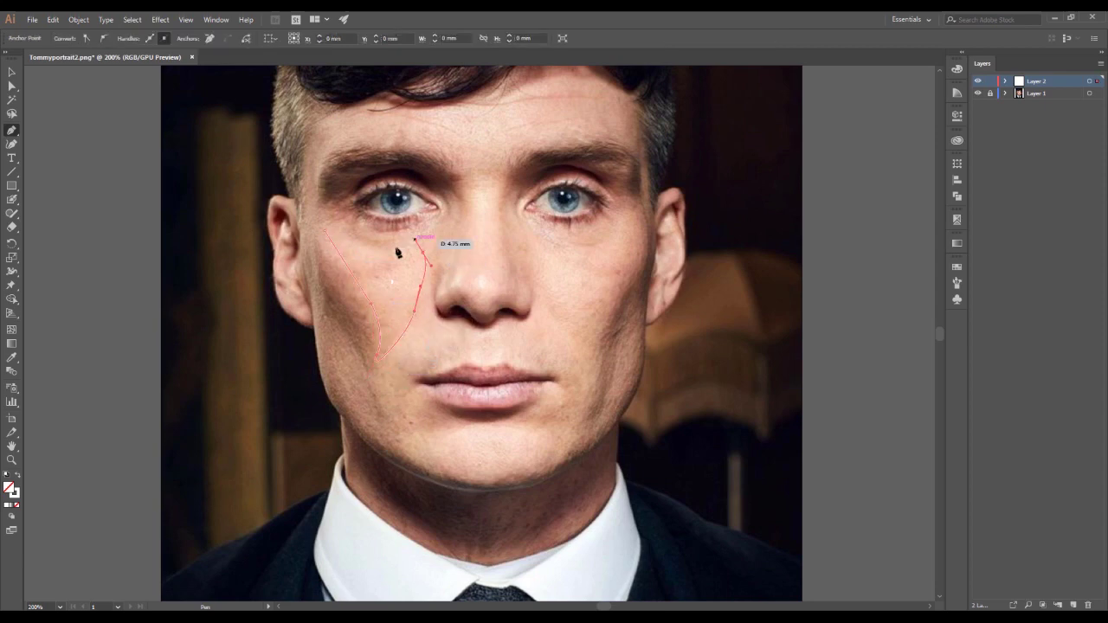
{"action": "left_click", "coordinate": [325, 231]}
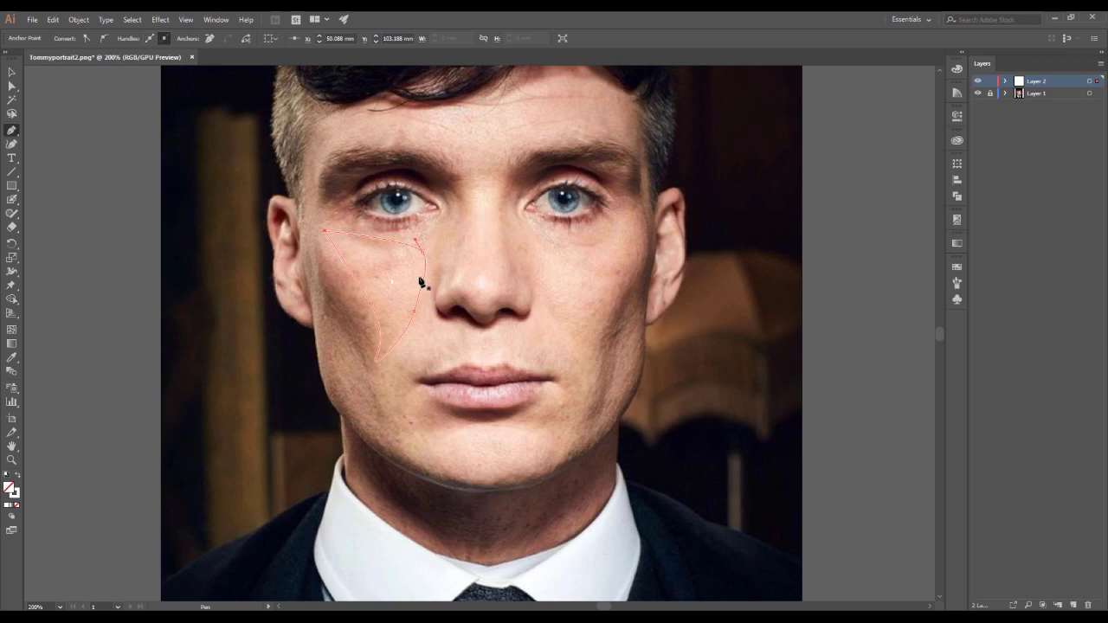
{"action": "left_click_drag", "start_coordinate": [419, 281], "coordinate": [426, 290]}
Discard the cheek outline, swap to white fill with no stroke, and zoom to 300% on the eyes.
{"action": "key", "text": "ctrl+z"}
{"action": "key", "text": "shift+x"}
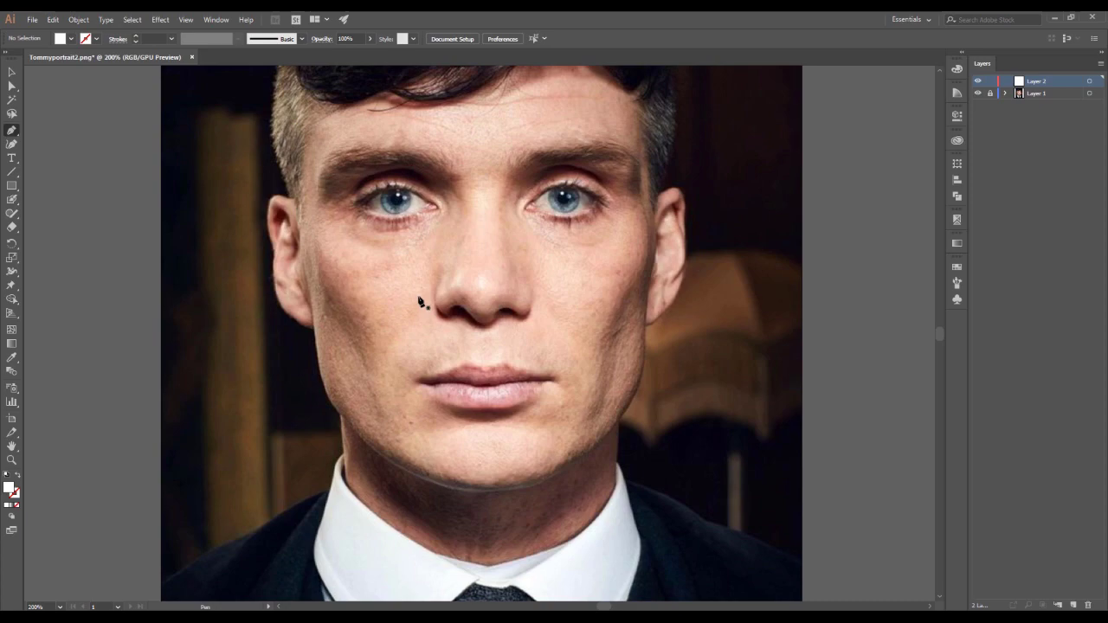
{"action": "key", "text": "ctrl+equal"}
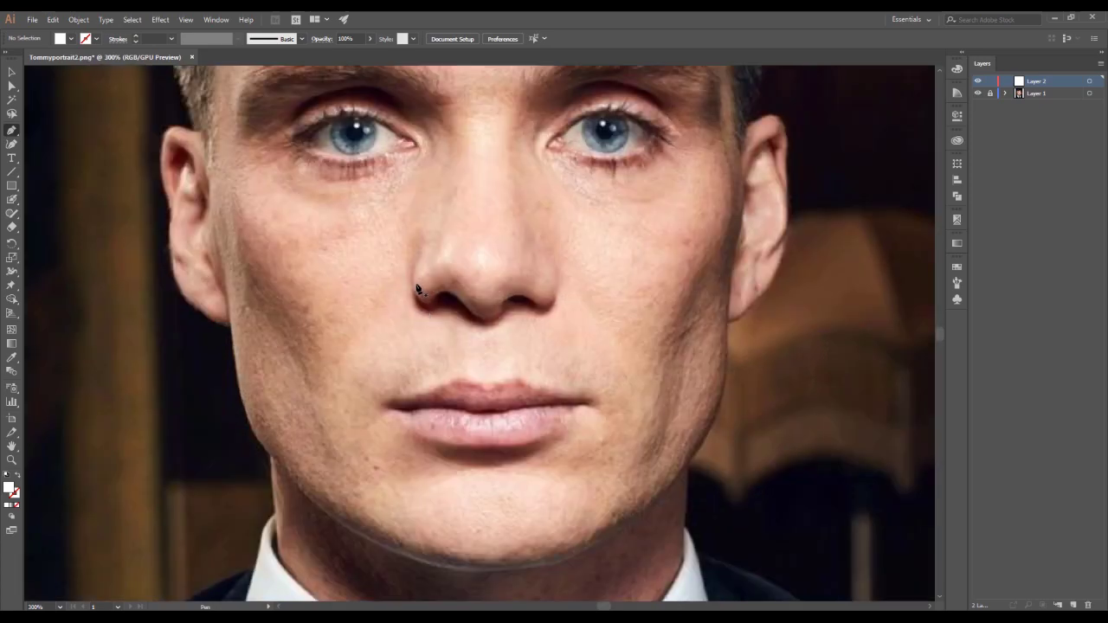
{"action": "left_click_drag", "start_coordinate": [421, 223], "coordinate": [411, 337]}
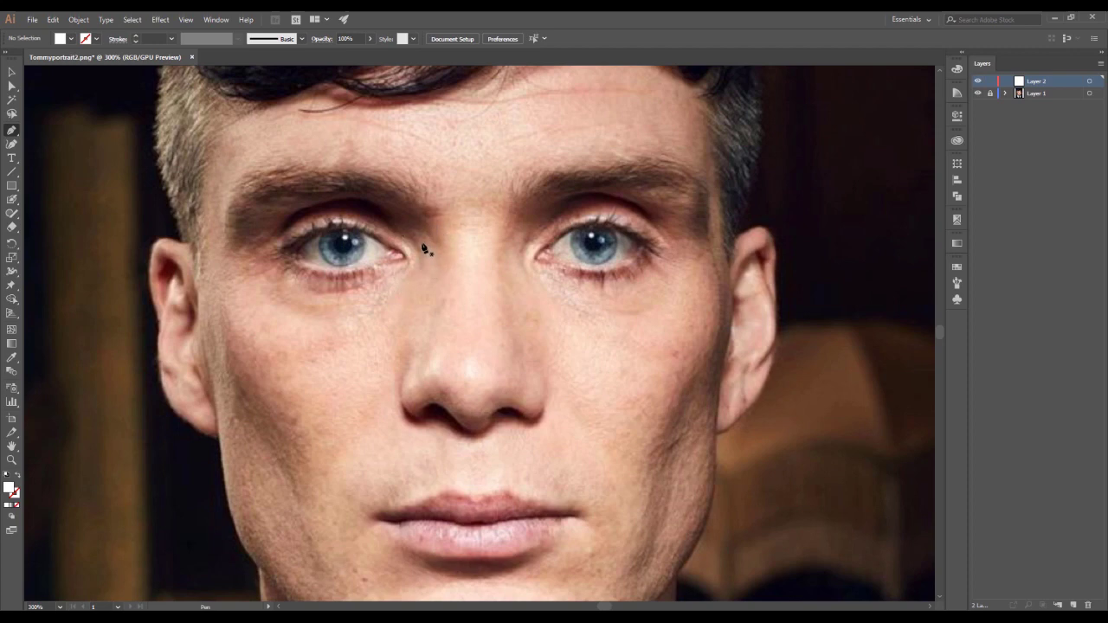
Open the woman's vector portrait from photos > cartoon > ather photo via File > Open.
{"action": "left_click", "coordinate": [32, 19]}
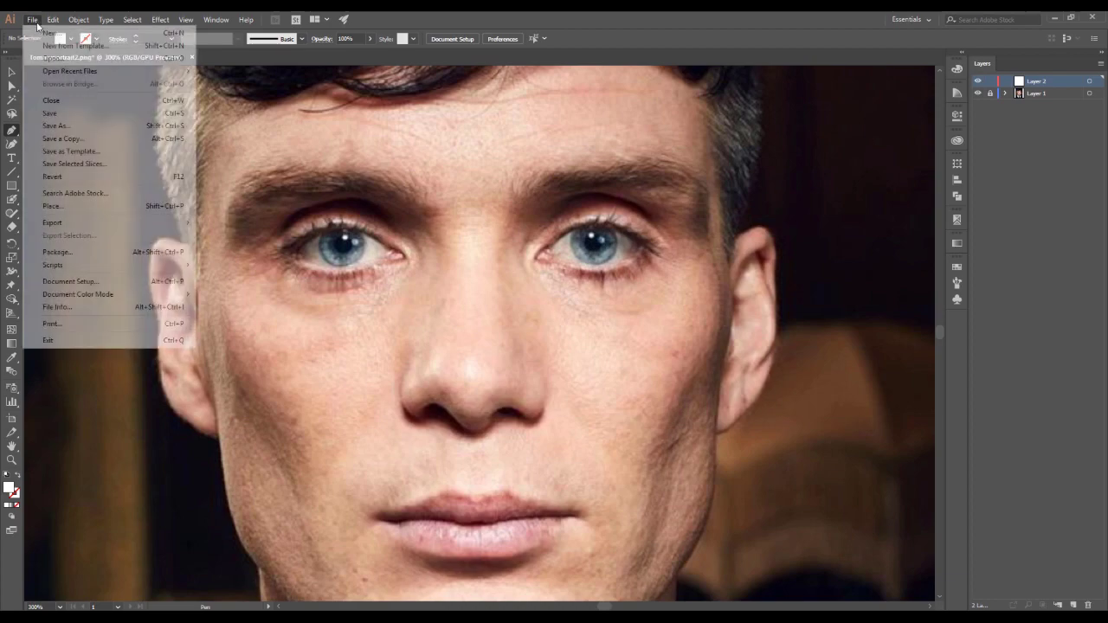
{"action": "left_click", "coordinate": [54, 57]}
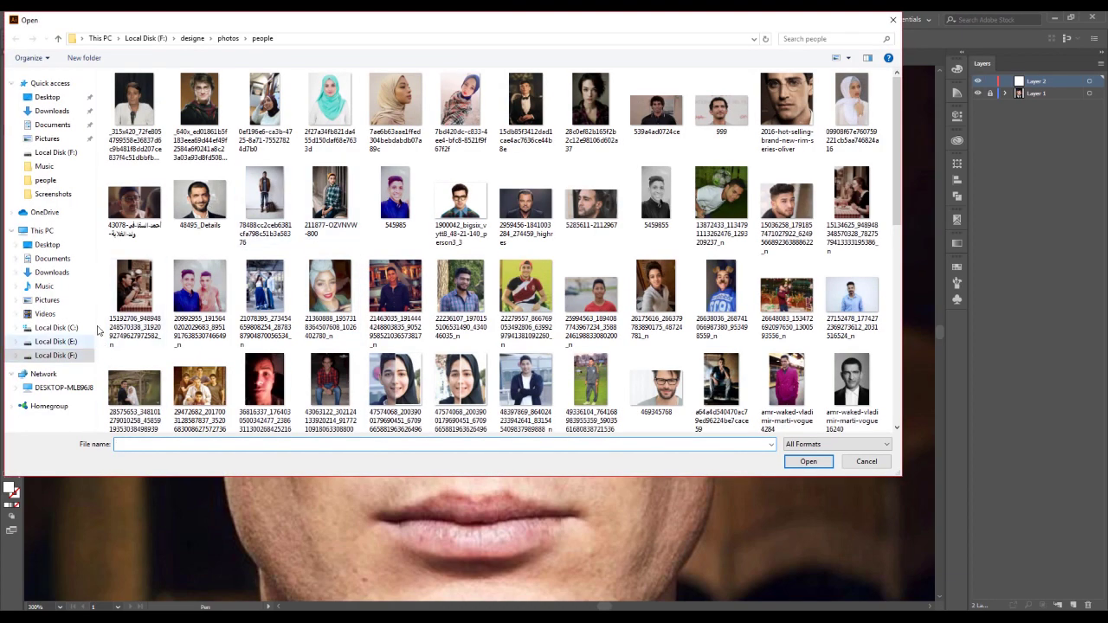
{"action": "left_click", "coordinate": [228, 38]}
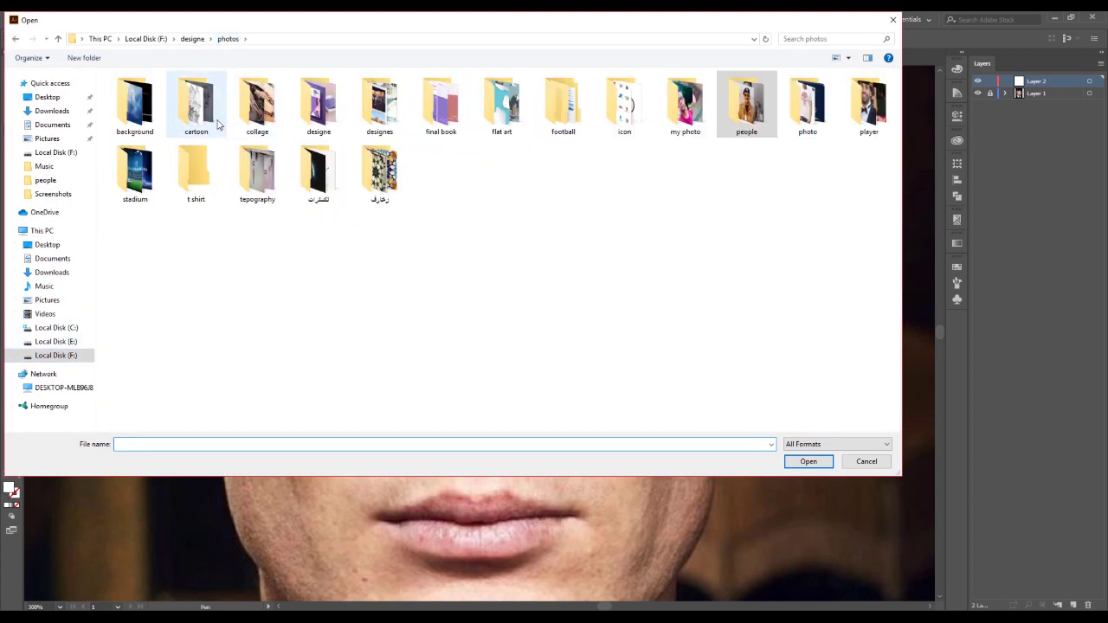
{"action": "double_click", "coordinate": [206, 124]}
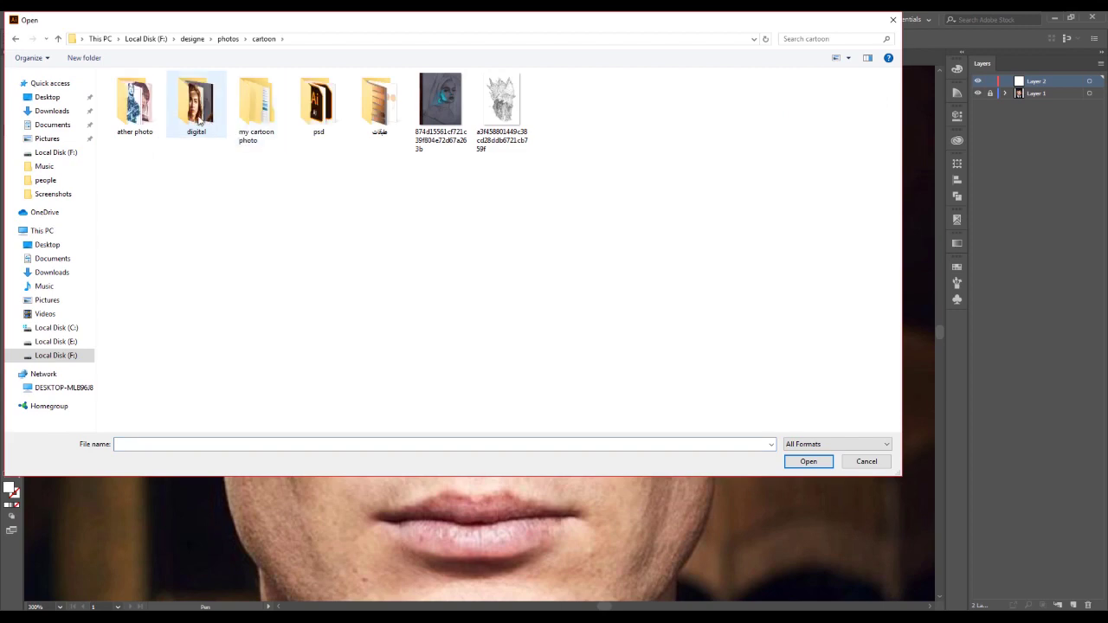
{"action": "double_click", "coordinate": [158, 116]}
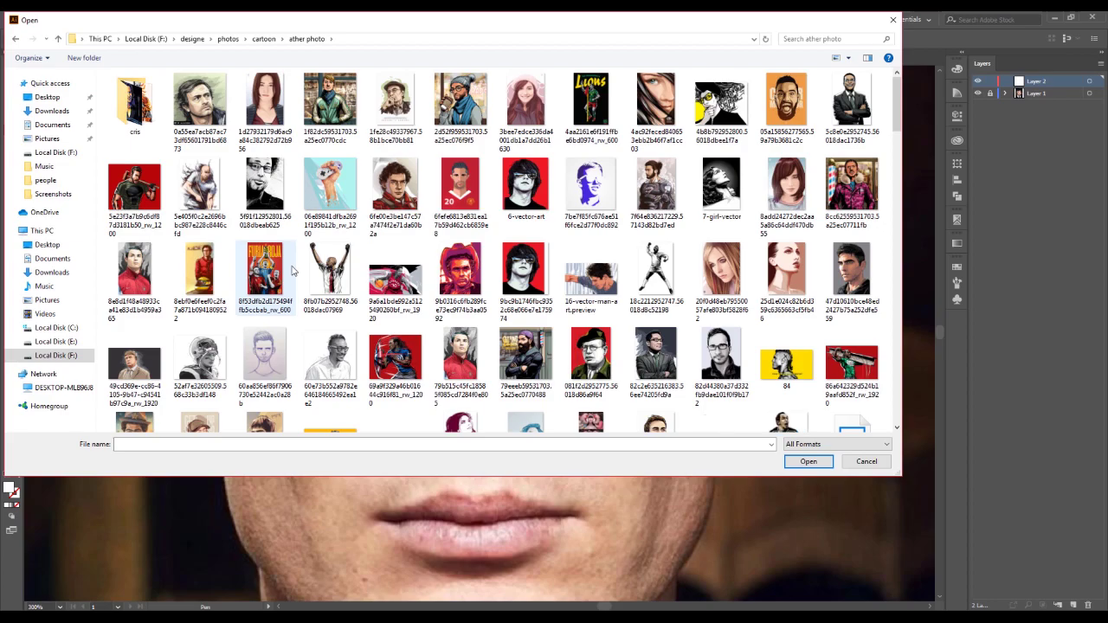
{"action": "left_click_drag", "start_coordinate": [897, 130], "coordinate": [895, 171]}
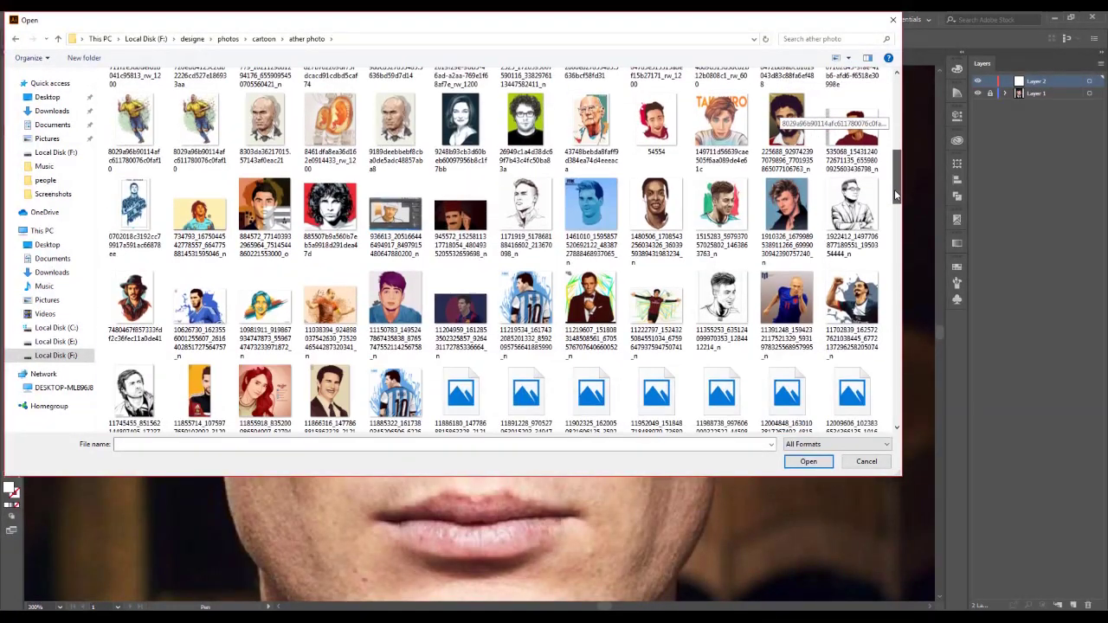
{"action": "left_click_drag", "start_coordinate": [894, 171], "coordinate": [896, 197]}
{"action": "double_click", "coordinate": [465, 130]}
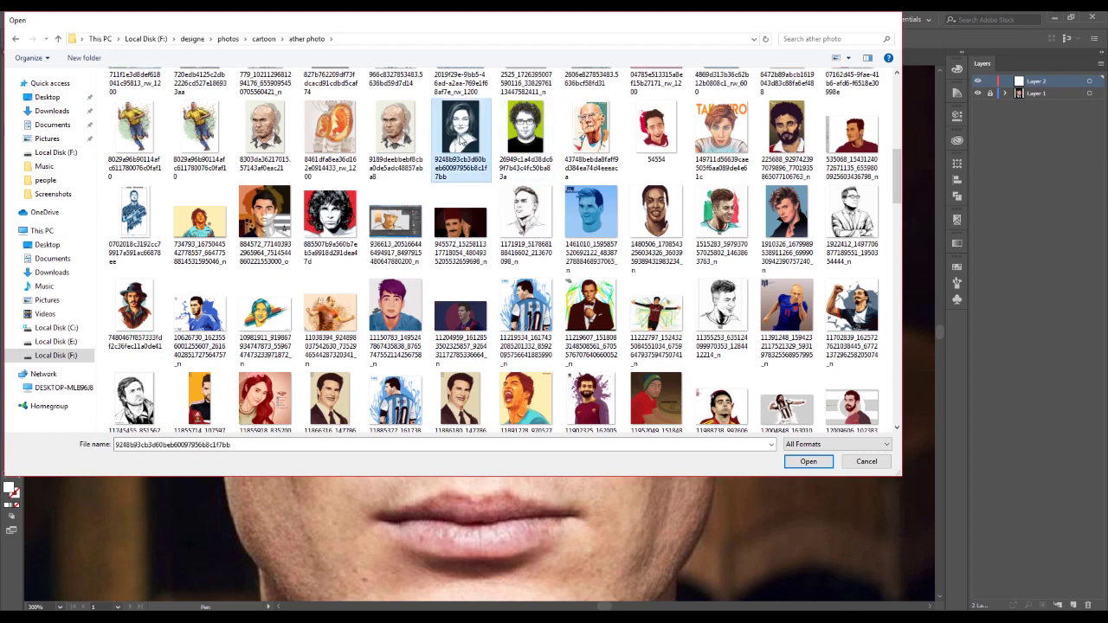
Zoom in and out to inspect the example portrait, then close its document.
{"action": "key", "text": "ctrl+equal"}
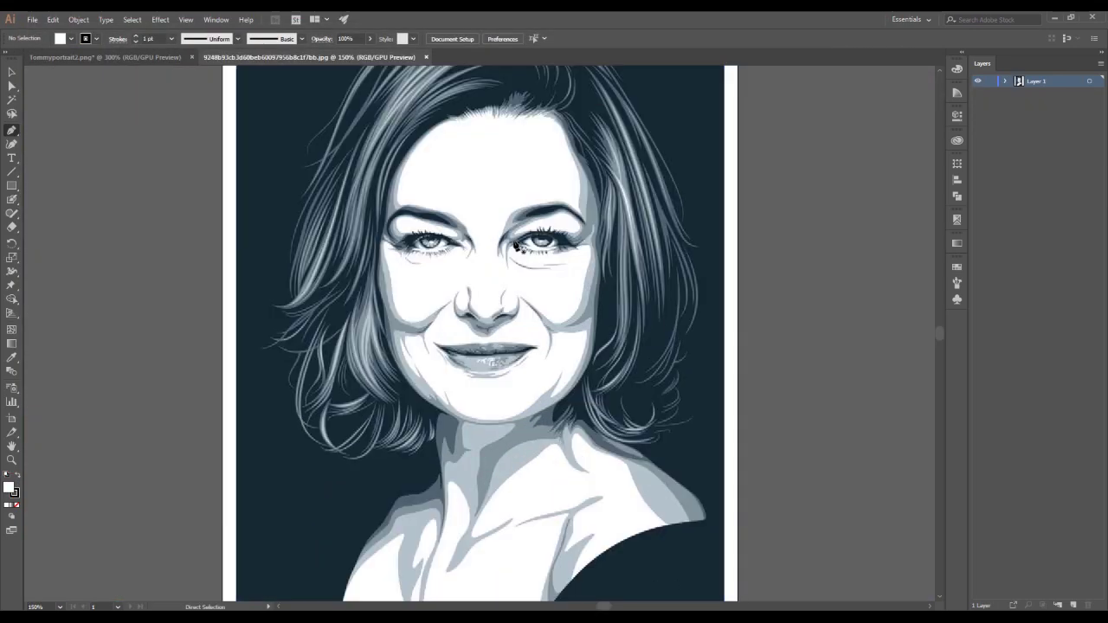
{"action": "key", "text": "ctrl+equal"}
{"action": "key", "text": "ctrl+equal"}
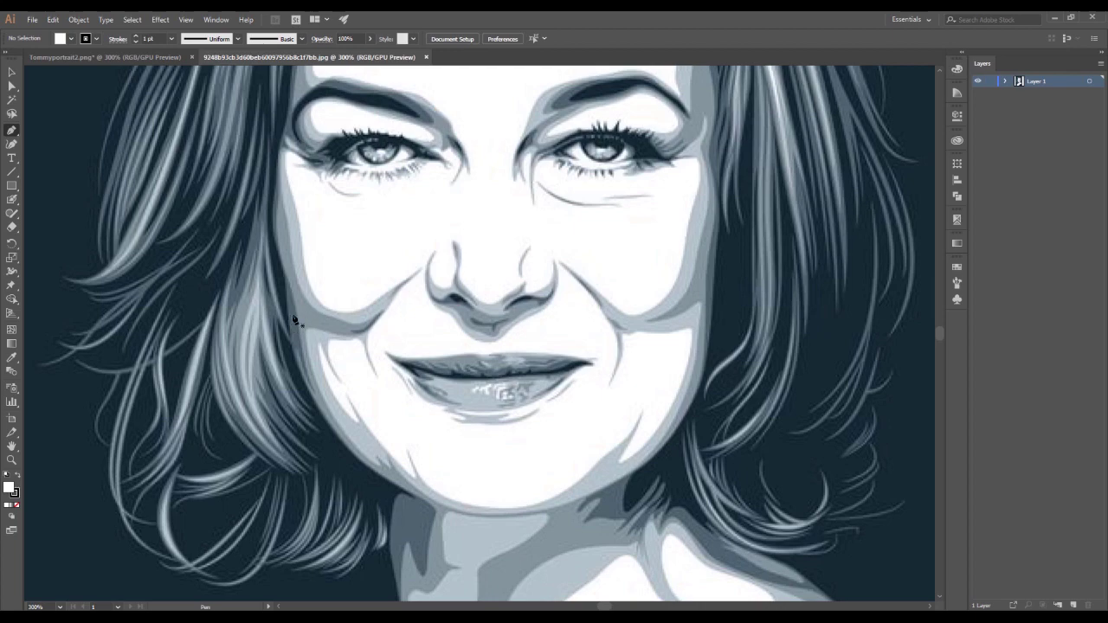
{"action": "key", "text": "ctrl+minus"}
{"action": "key", "text": "ctrl+minus"}
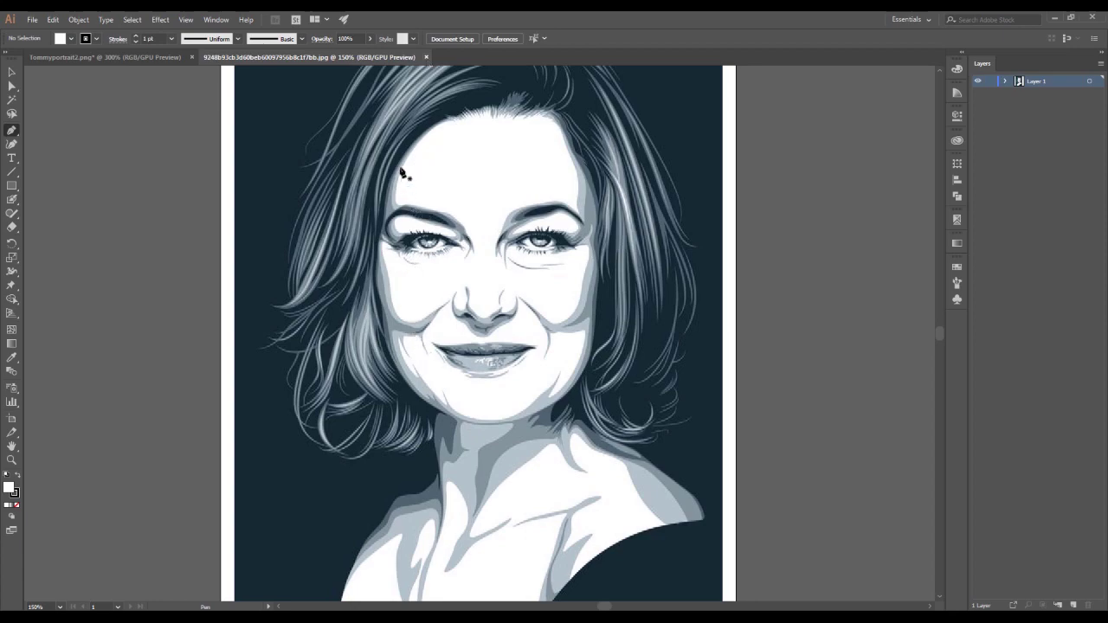
{"action": "left_click", "coordinate": [425, 57]}
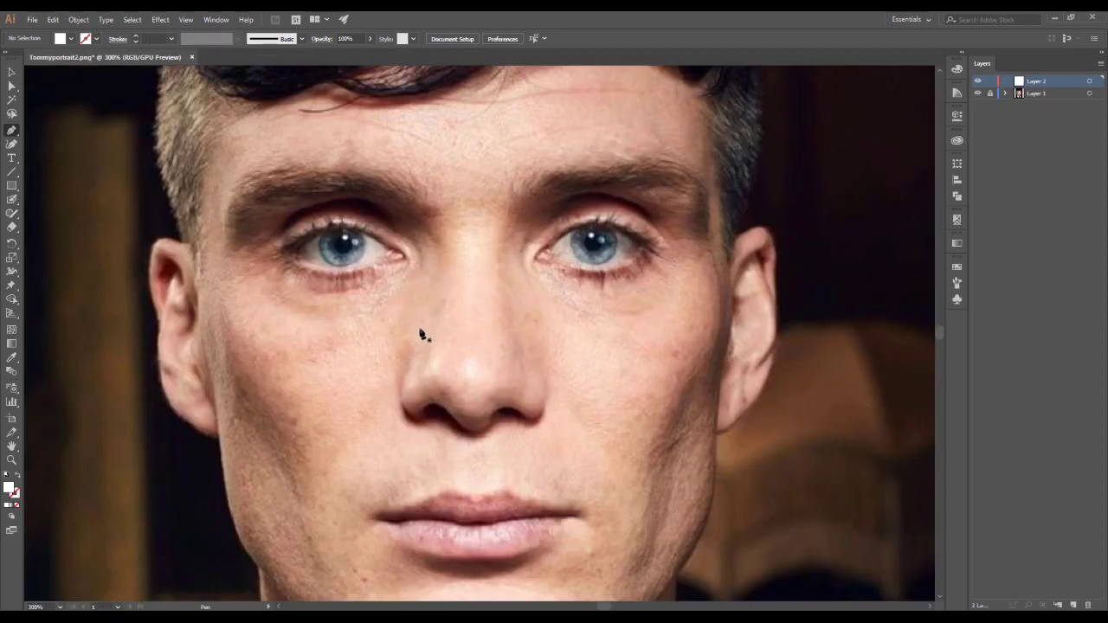
Zoom to the brows, then unlock Layer 1 and select the portrait image.
{"action": "key", "text": "ctrl+minus"}
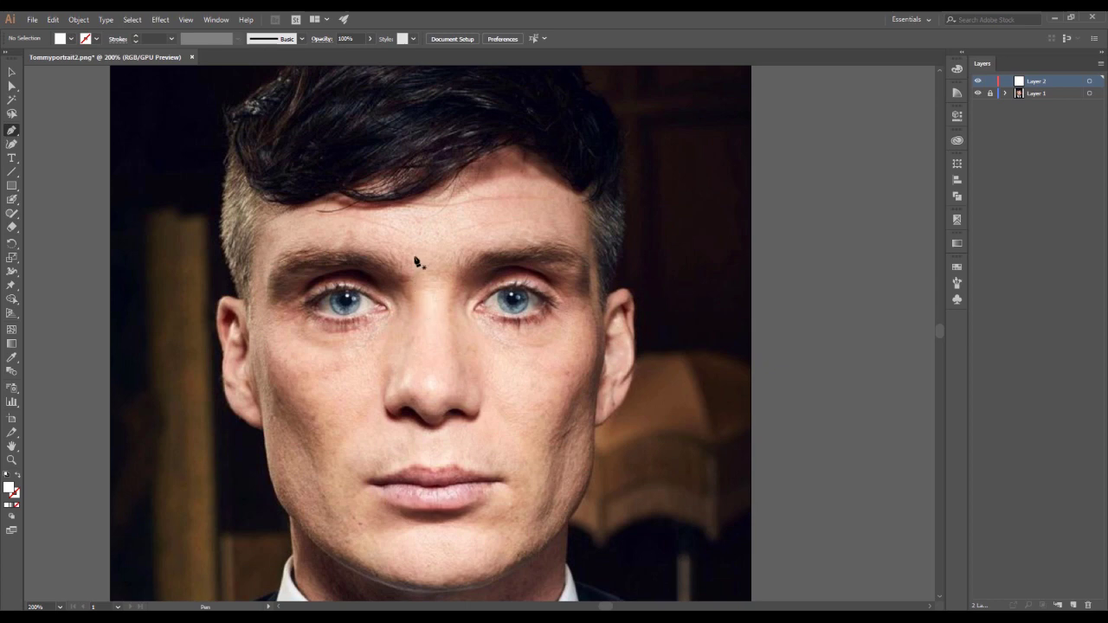
{"action": "key", "text": "ctrl+plus"}
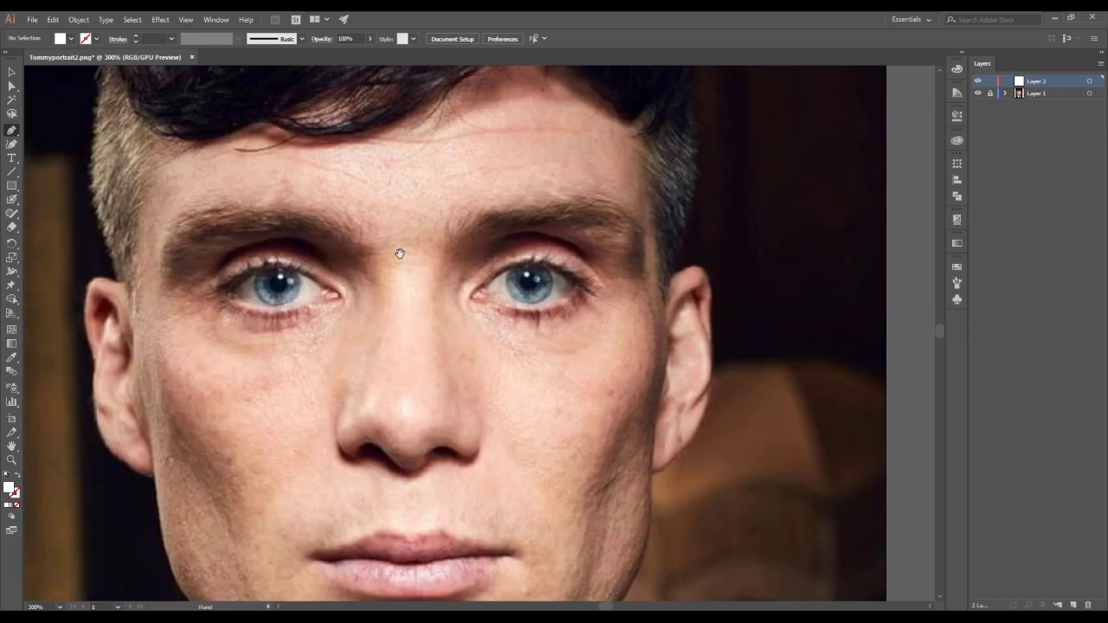
{"action": "left_click_drag", "start_coordinate": [401, 248], "coordinate": [413, 313]}
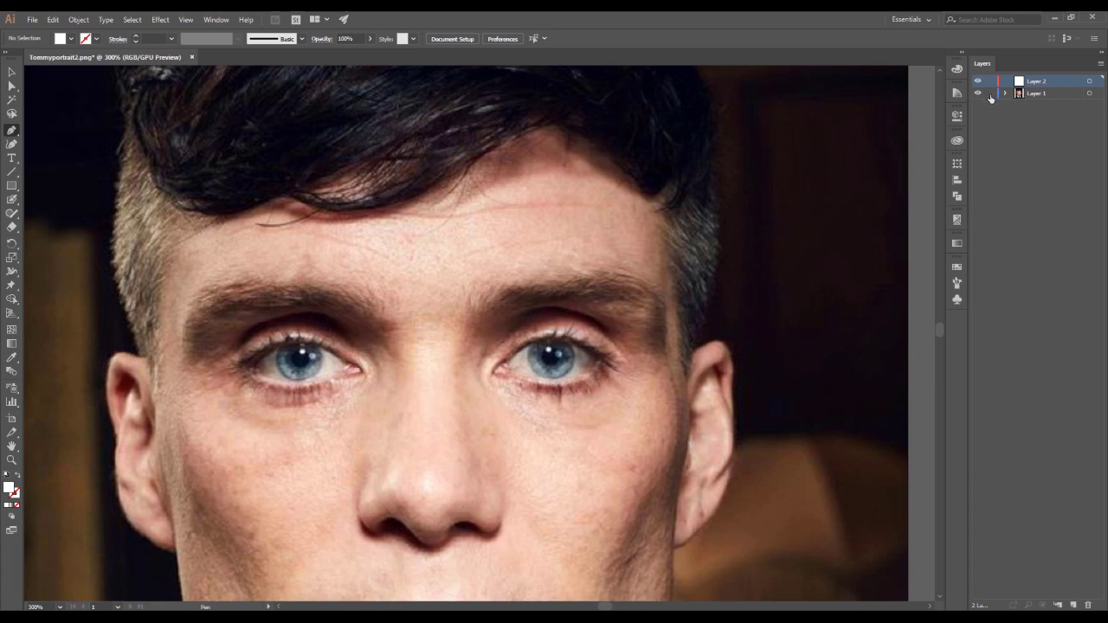
{"action": "left_click", "coordinate": [1092, 94]}
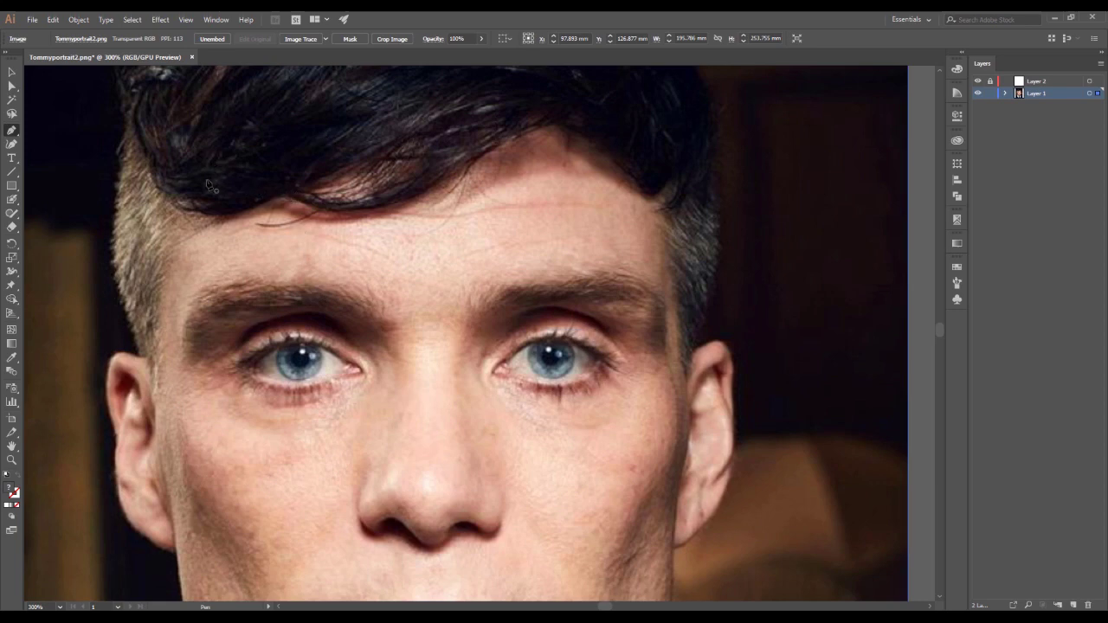
Apply the Artistic Cutout effect (8 levels, edge simplicity 0, fidelity 3) to the photo.
{"action": "left_click", "coordinate": [161, 19]}
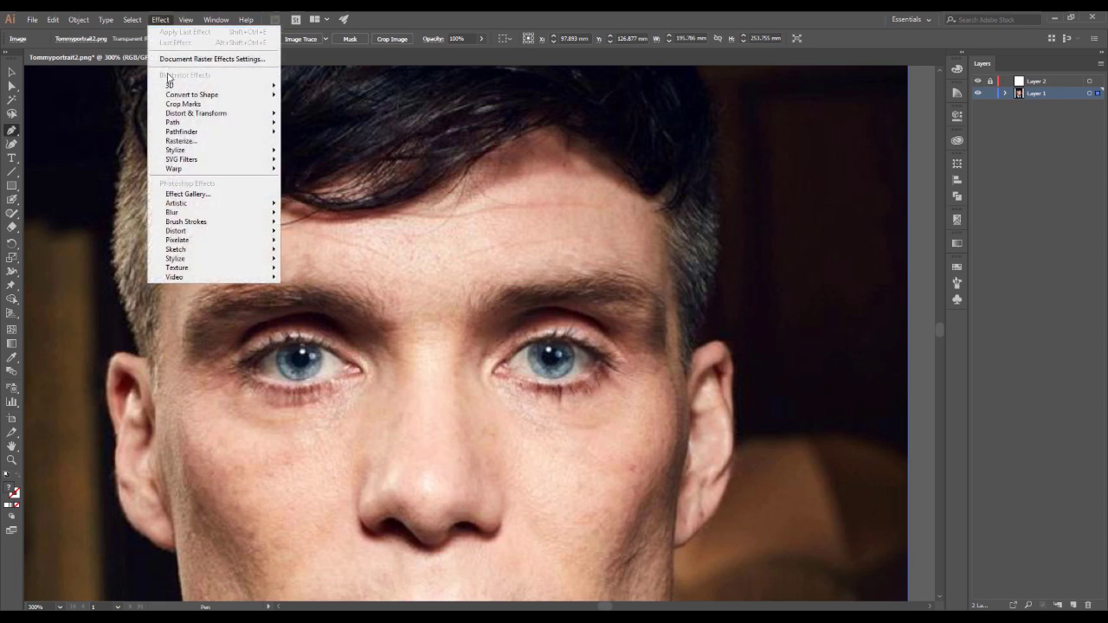
{"action": "left_click", "coordinate": [210, 195]}
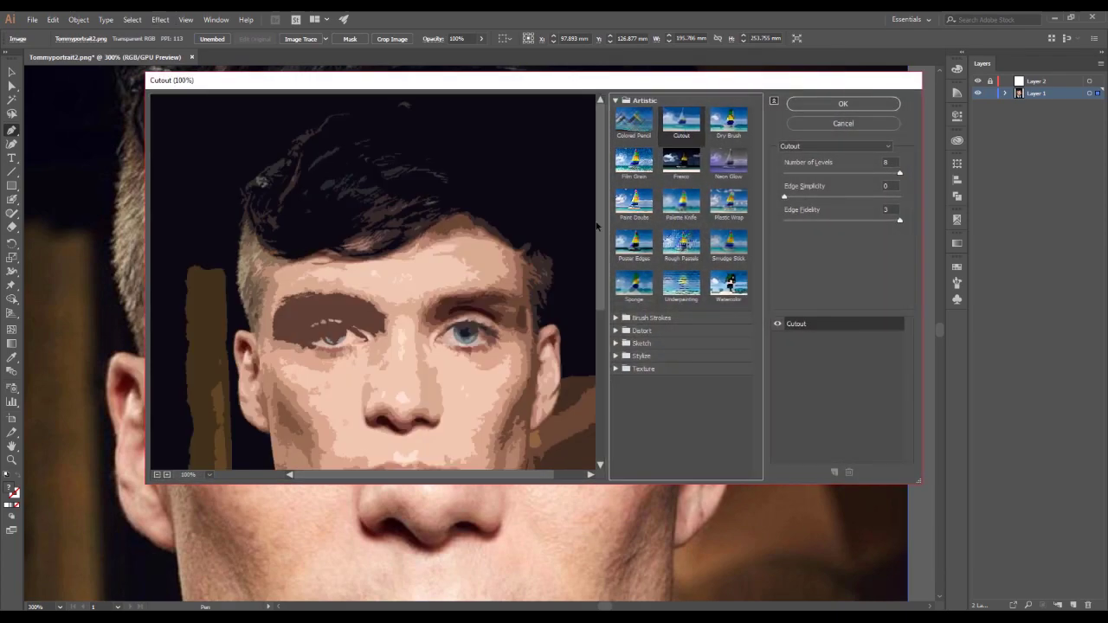
{"action": "left_click_drag", "start_coordinate": [473, 358], "coordinate": [457, 277]}
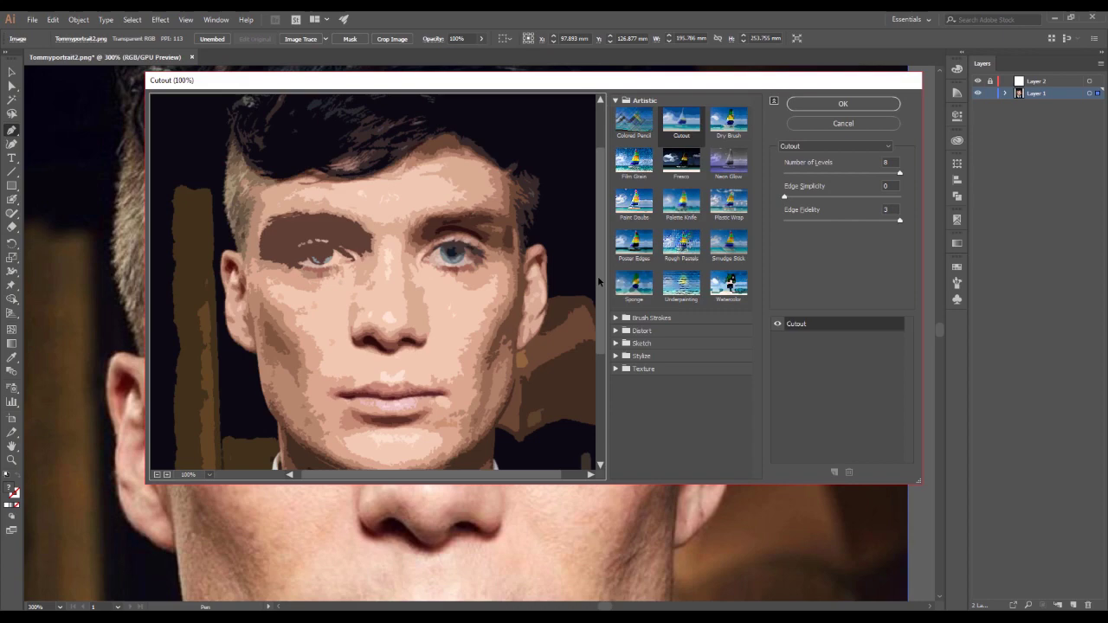
{"action": "left_click", "coordinate": [841, 103]}
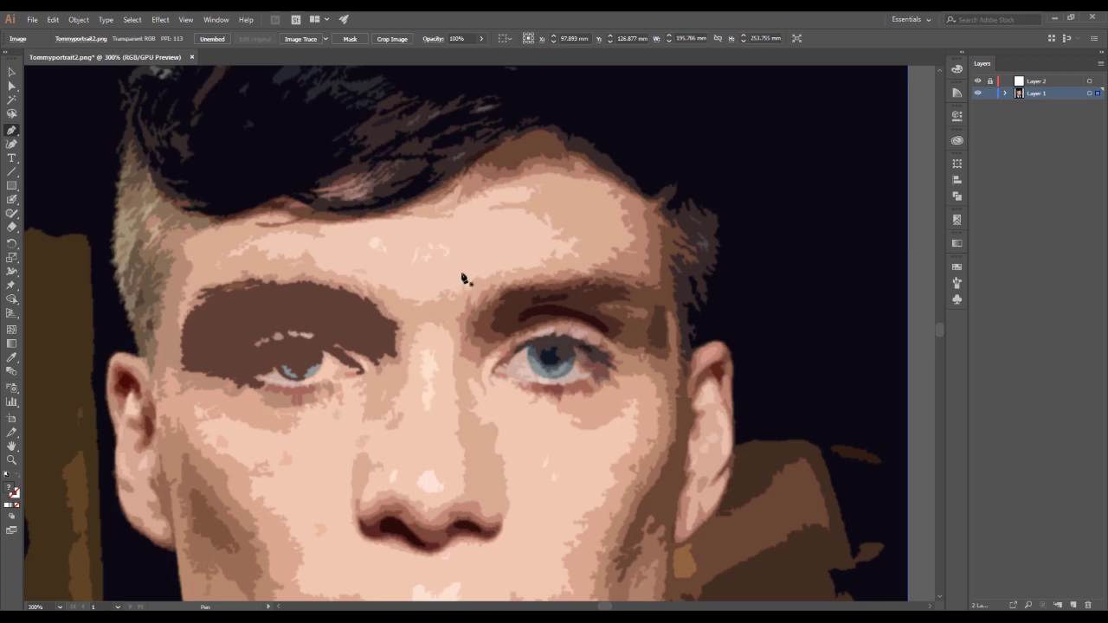
Trace a cheek shape from the lips up toward the nose with the Pen tool.
{"action": "scroll", "coordinate": [433, 292], "scroll_direction": "down", "scroll_amount": 5}
{"action": "scroll", "coordinate": [420, 289], "scroll_direction": "up", "scroll_amount": 3}
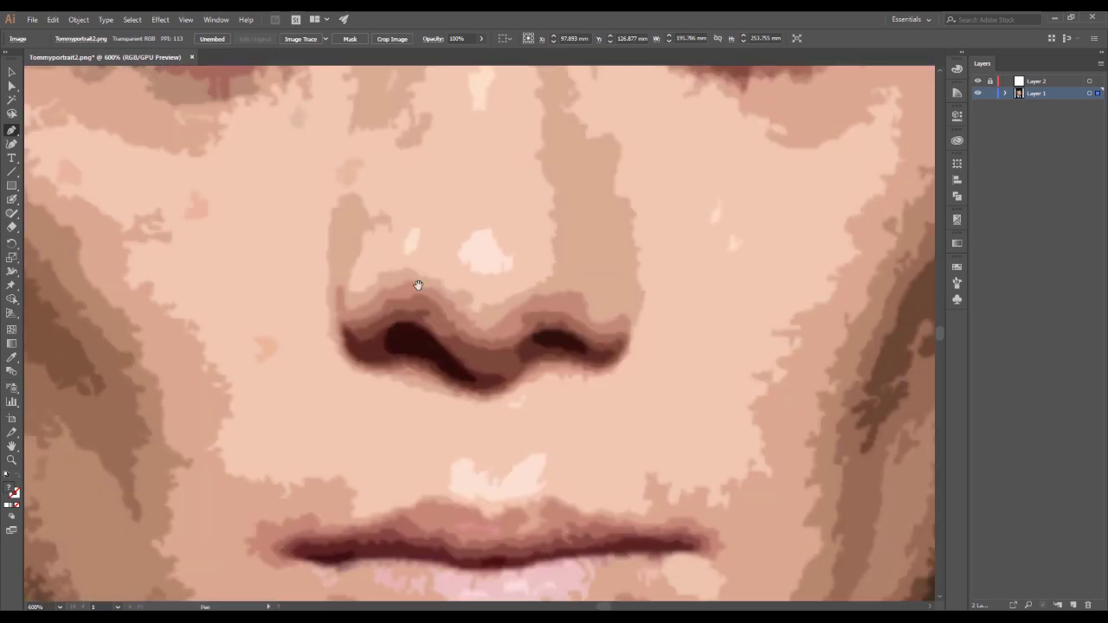
{"action": "mouse_move", "coordinate": [421, 289]}
{"action": "left_mouse_down"}
{"action": "mouse_move", "coordinate": [551, 284]}
{"action": "mouse_move", "coordinate": [542, 279]}
{"action": "left_mouse_up"}
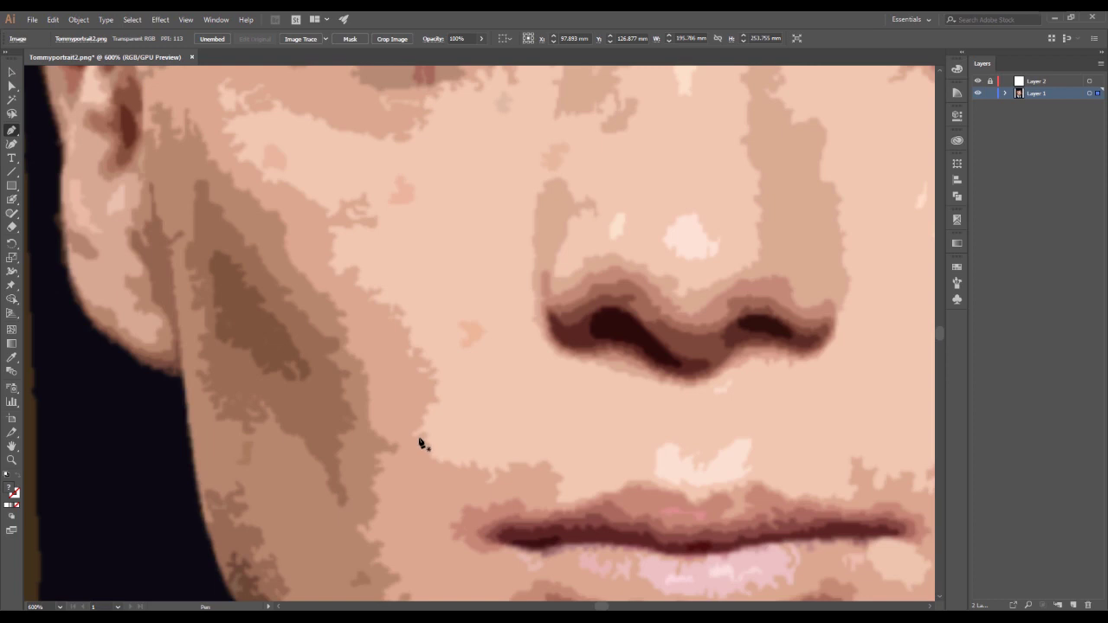
{"action": "left_click", "coordinate": [444, 459]}
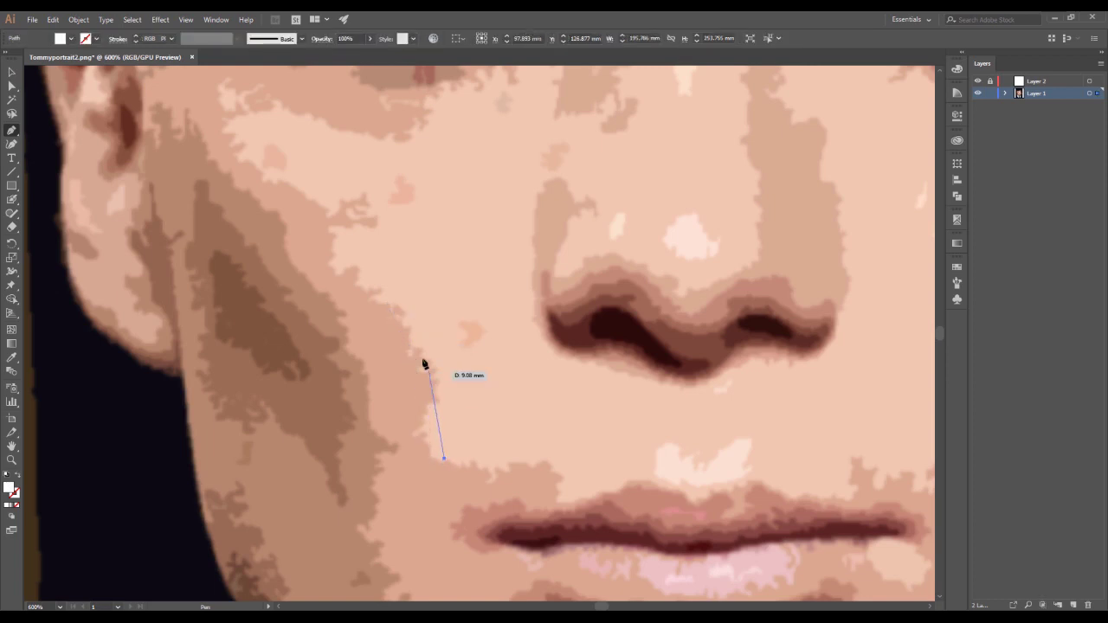
{"action": "left_click", "coordinate": [415, 381]}
{"action": "left_click", "coordinate": [416, 353]}
{"action": "left_click_drag", "start_coordinate": [314, 221], "coordinate": [257, 160]}
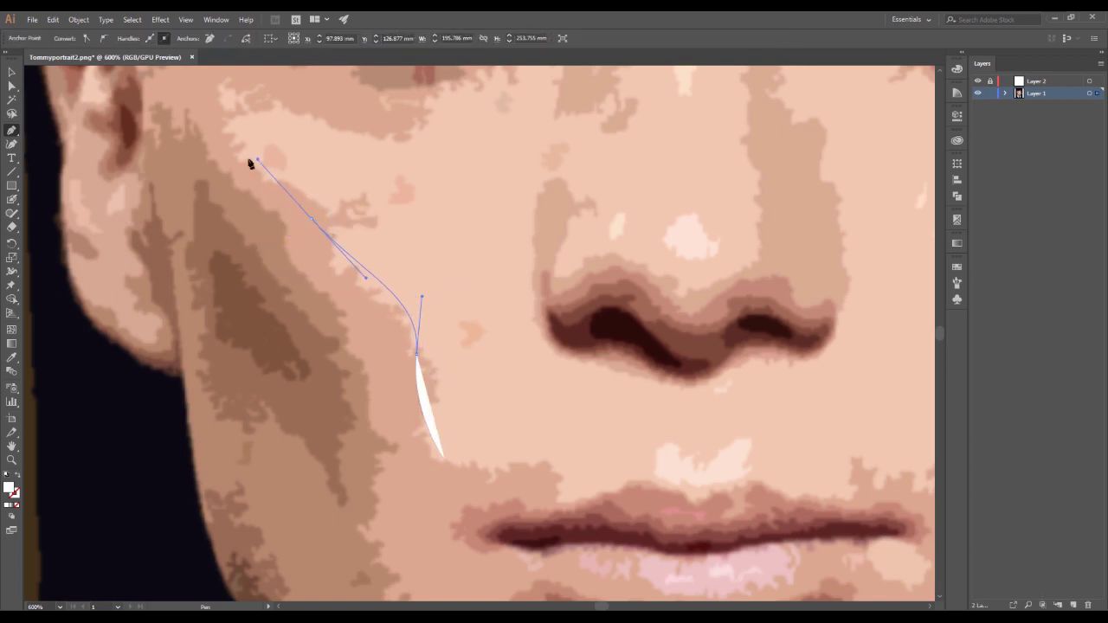
{"action": "left_click_drag", "start_coordinate": [262, 95], "coordinate": [323, 97]}
{"action": "left_click_drag", "start_coordinate": [397, 134], "coordinate": [418, 88]}
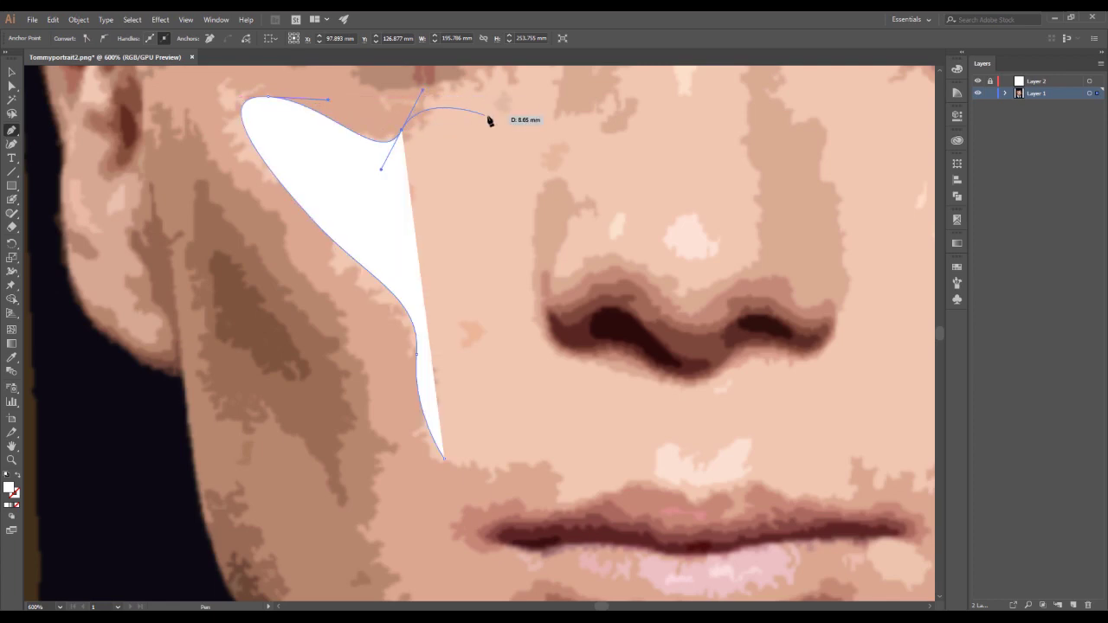
{"action": "left_click_drag", "start_coordinate": [473, 127], "coordinate": [405, 262]}
{"action": "left_click_drag", "start_coordinate": [407, 206], "coordinate": [446, 175]}
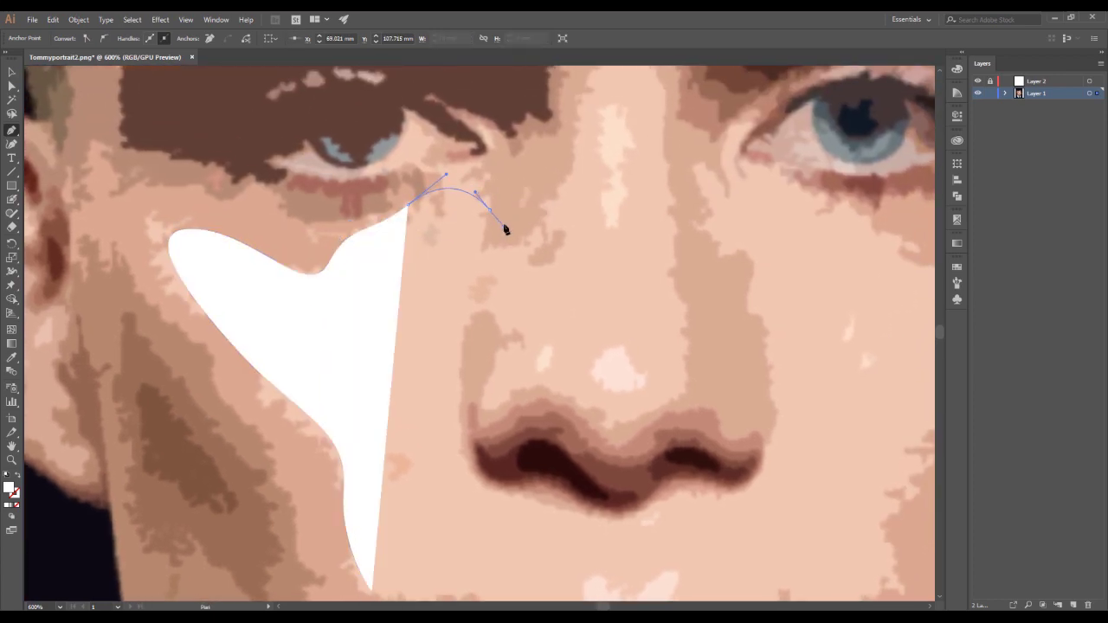
Undo the traced shape and the Cutout effect, then pan across the face to the forehead.
{"action": "key", "text": "ctrl+z"}
{"action": "key", "text": "ctrl+z"}
{"action": "key", "text": "ctrl+z"}
{"action": "key", "text": "ctrl+z"}
{"action": "key", "text": "ctrl+z"}
{"action": "key", "text": "ctrl+z"}
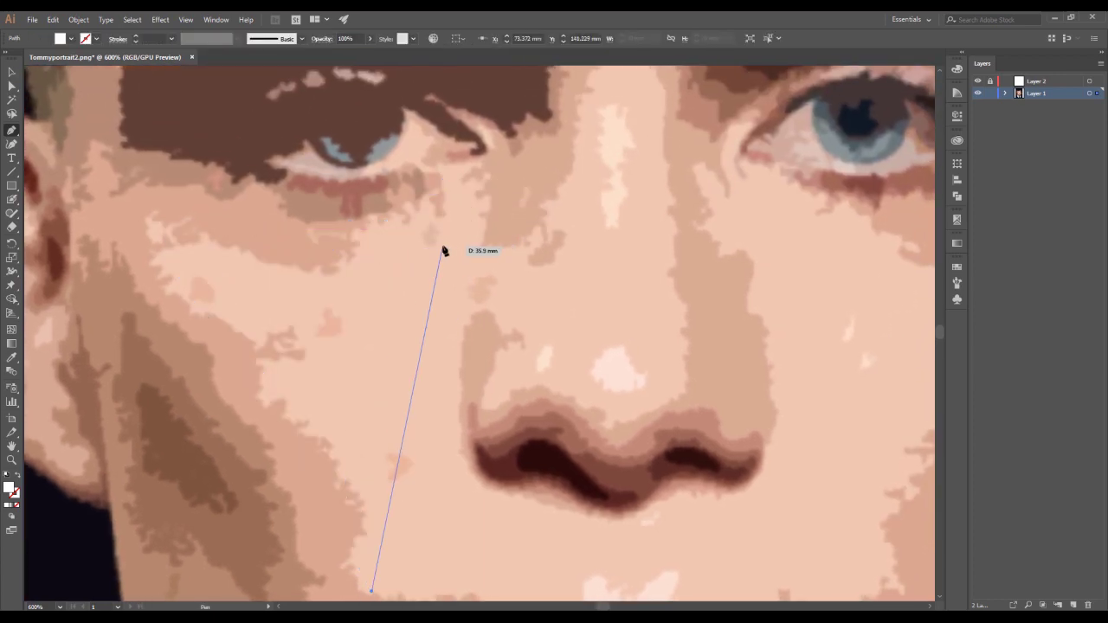
{"action": "key", "text": "ctrl+minus"}
{"action": "left_click", "coordinate": [442, 246], "text": "ctrl"}
{"action": "left_click_drag", "start_coordinate": [438, 198], "coordinate": [371, 355]}
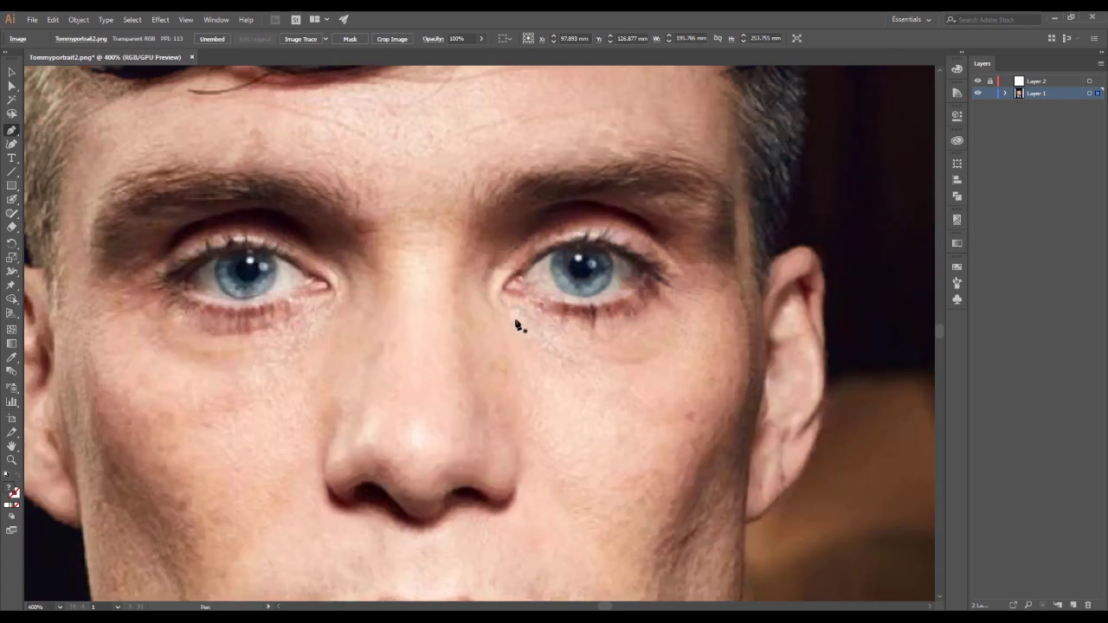
{"action": "left_click_drag", "start_coordinate": [495, 250], "coordinate": [542, 381]}
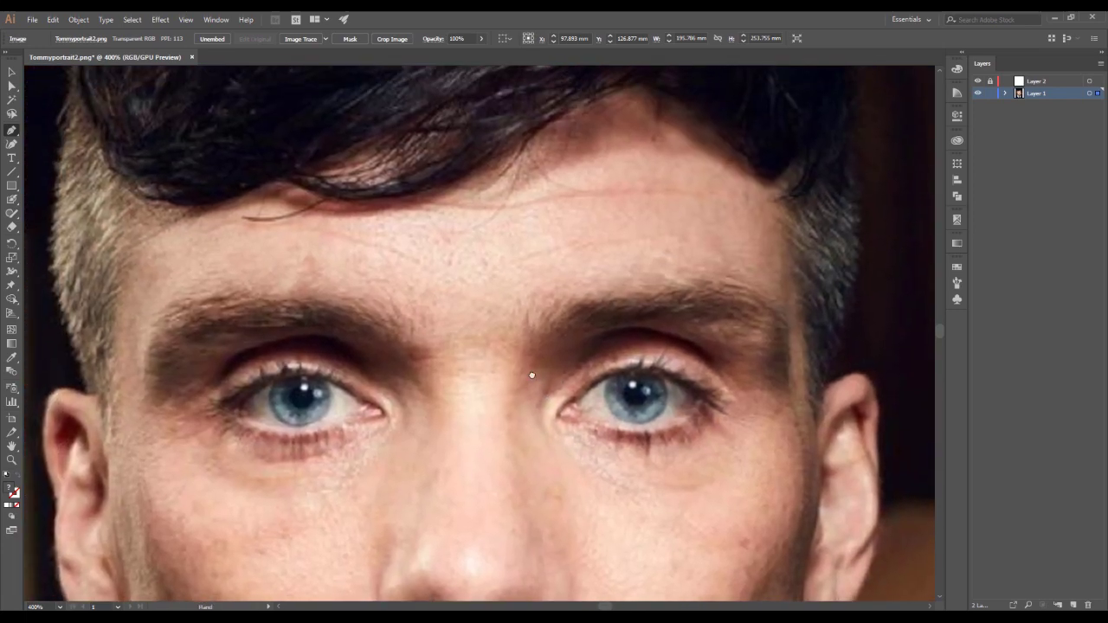
Choose the Blob Brush and add several new layers above Layer 2.
{"action": "left_click", "coordinate": [13, 201]}
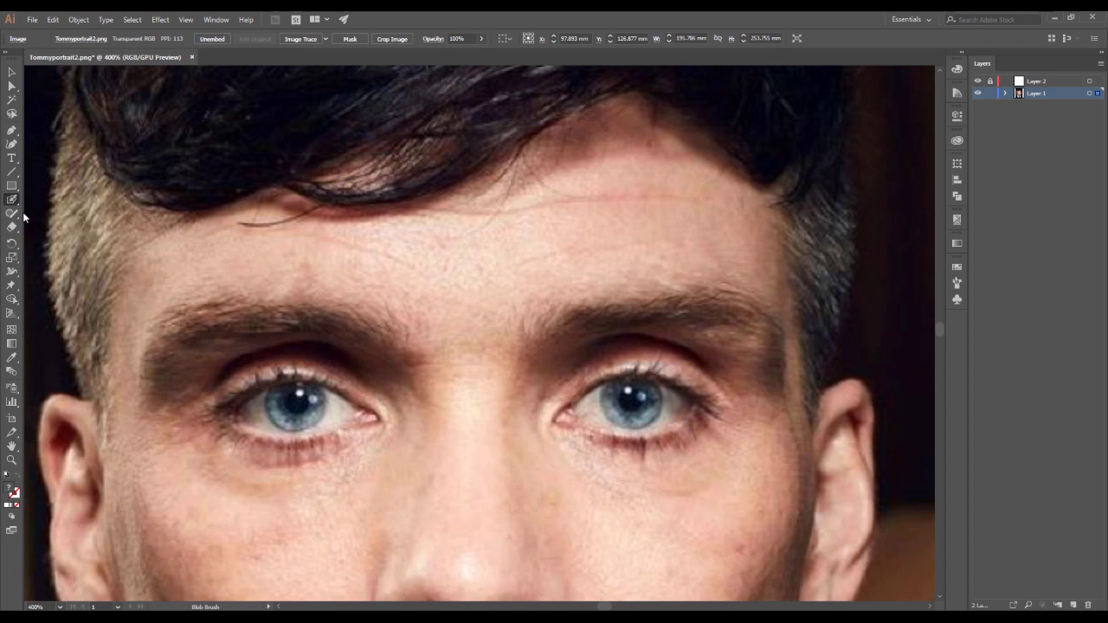
{"action": "left_click", "coordinate": [1043, 80]}
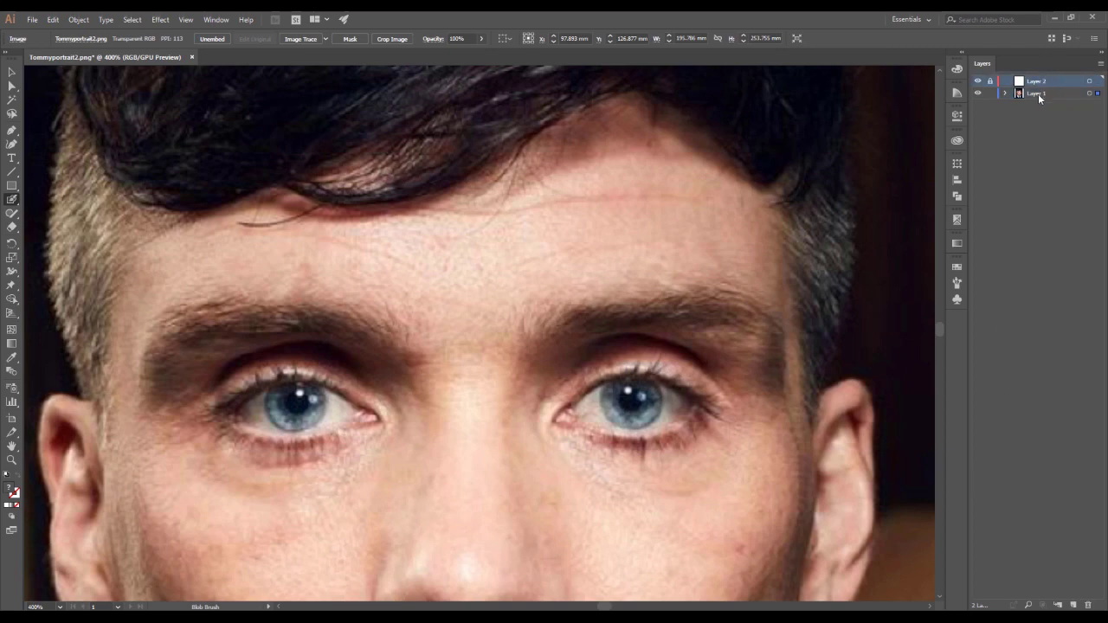
{"action": "left_click", "coordinate": [1074, 605]}
{"action": "left_click", "coordinate": [1074, 605]}
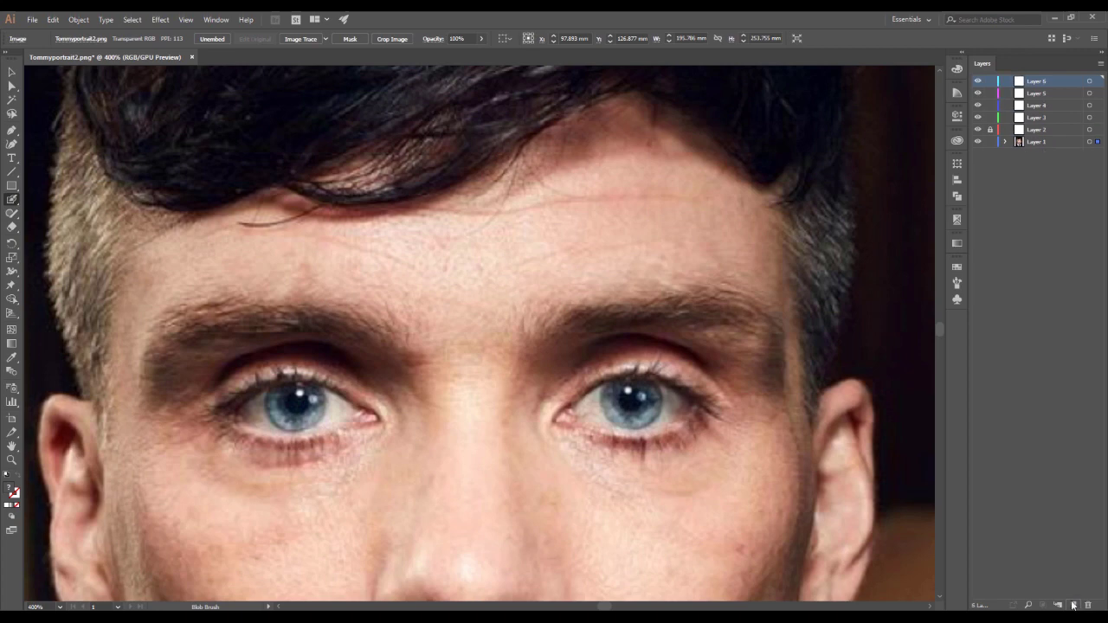
{"action": "left_click", "coordinate": [1074, 605]}
Rename the new layers 1 through 6 and make layer 1 active.
{"action": "double_click", "coordinate": [1036, 141]}
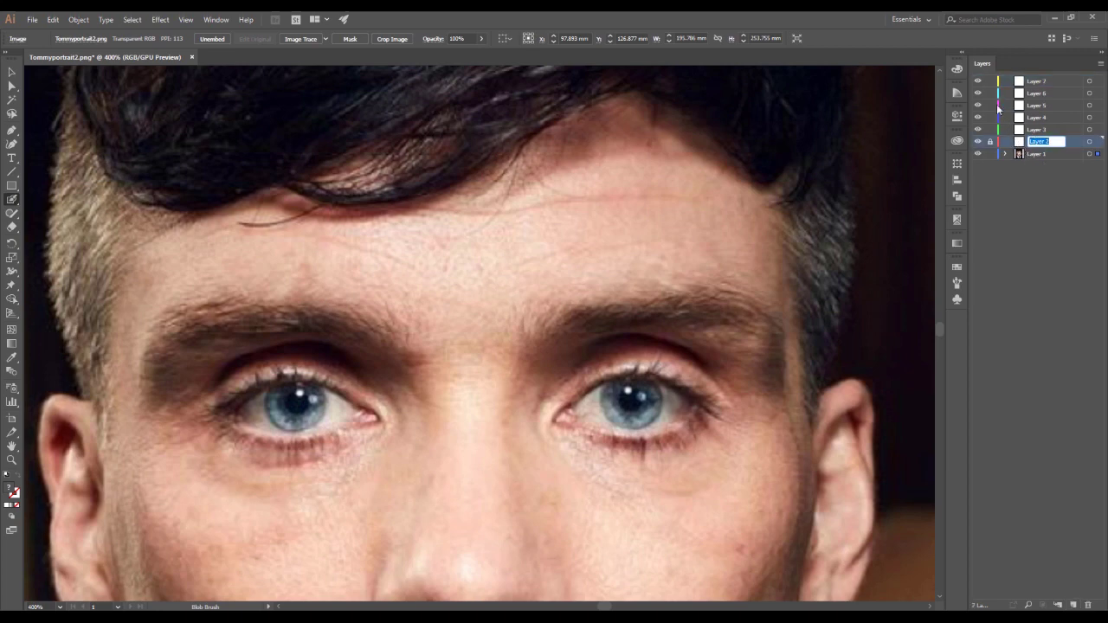
{"action": "double_click", "coordinate": [1036, 81]}
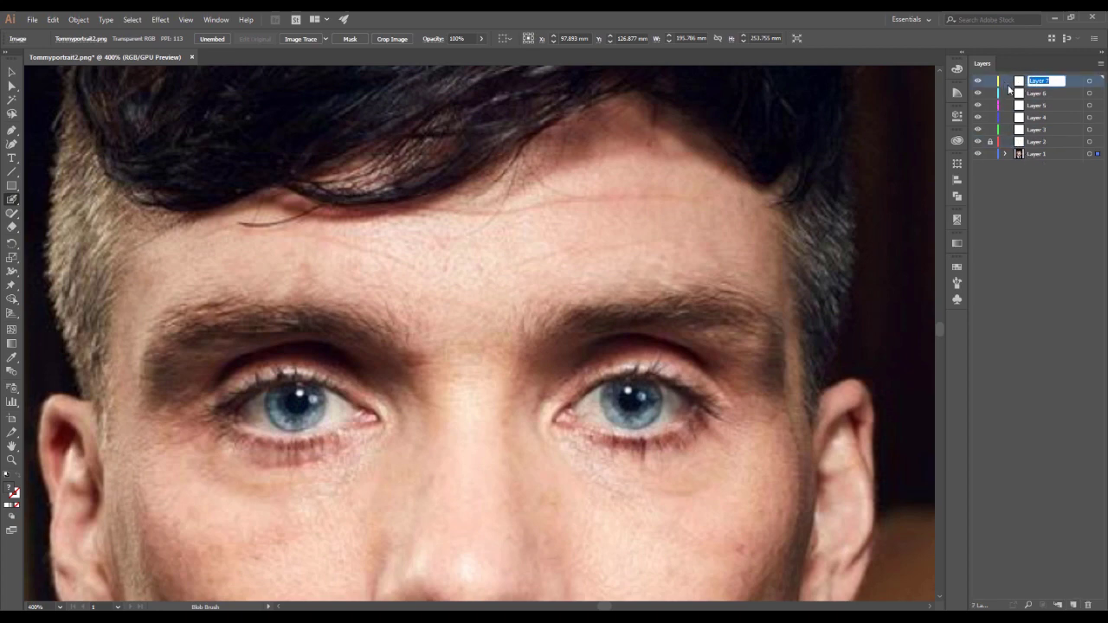
{"action": "type", "text": "1"}
{"action": "double_click", "coordinate": [1037, 92]}
{"action": "type", "text": "2"}
{"action": "type", "text": "3"}
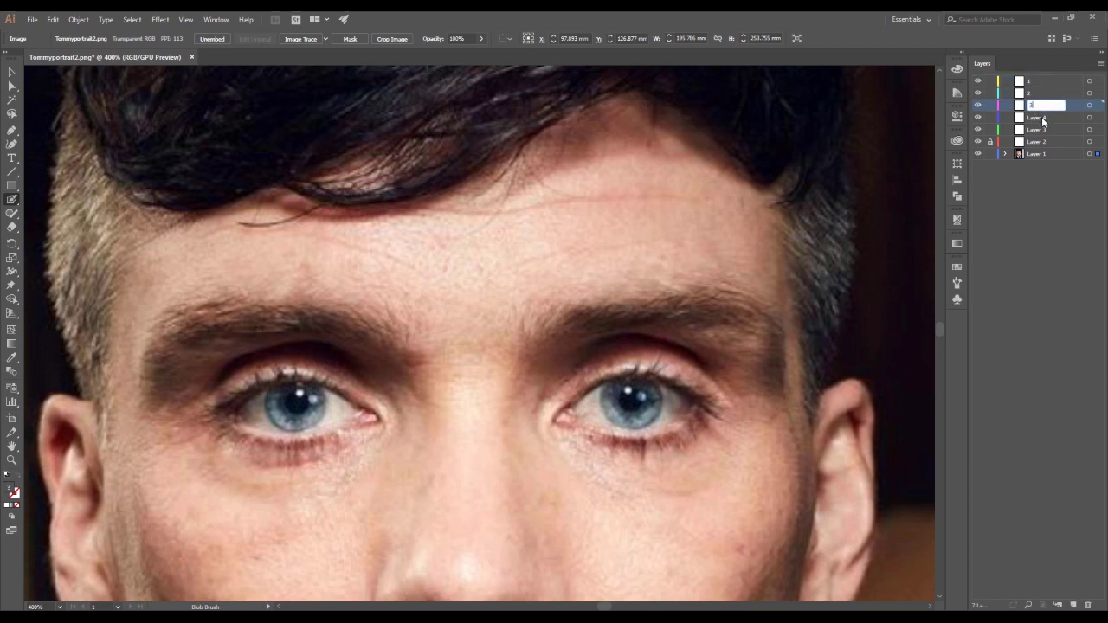
{"action": "double_click", "coordinate": [1037, 117]}
{"action": "type", "text": "45"}
{"action": "double_click", "coordinate": [1037, 141]}
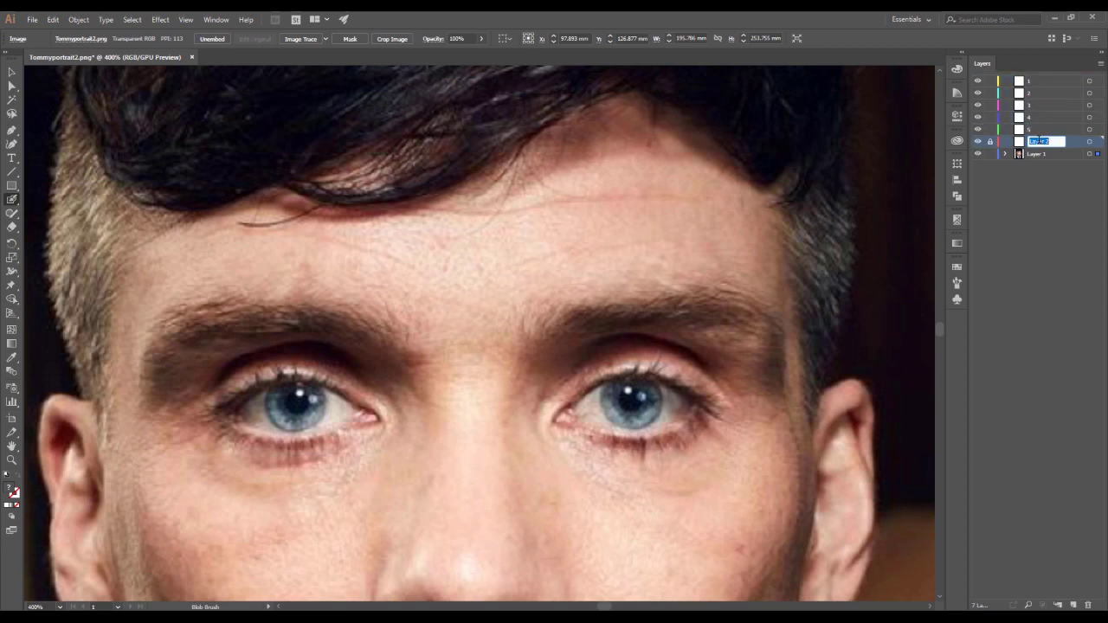
{"action": "type", "text": "6"}
{"action": "key", "text": "Return"}
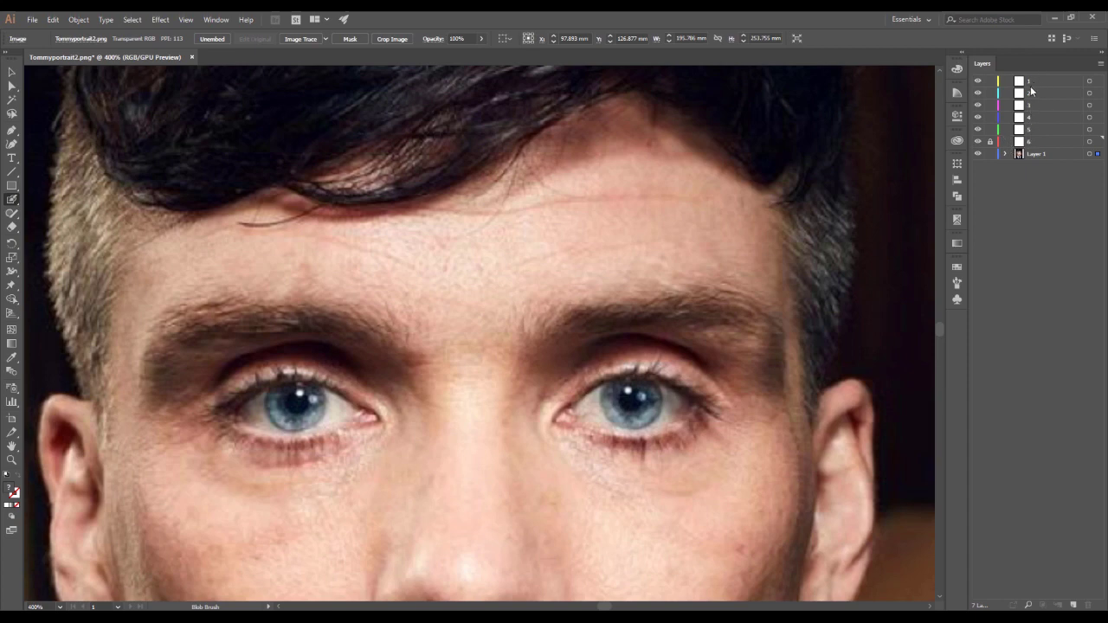
{"action": "left_click", "coordinate": [1034, 83]}
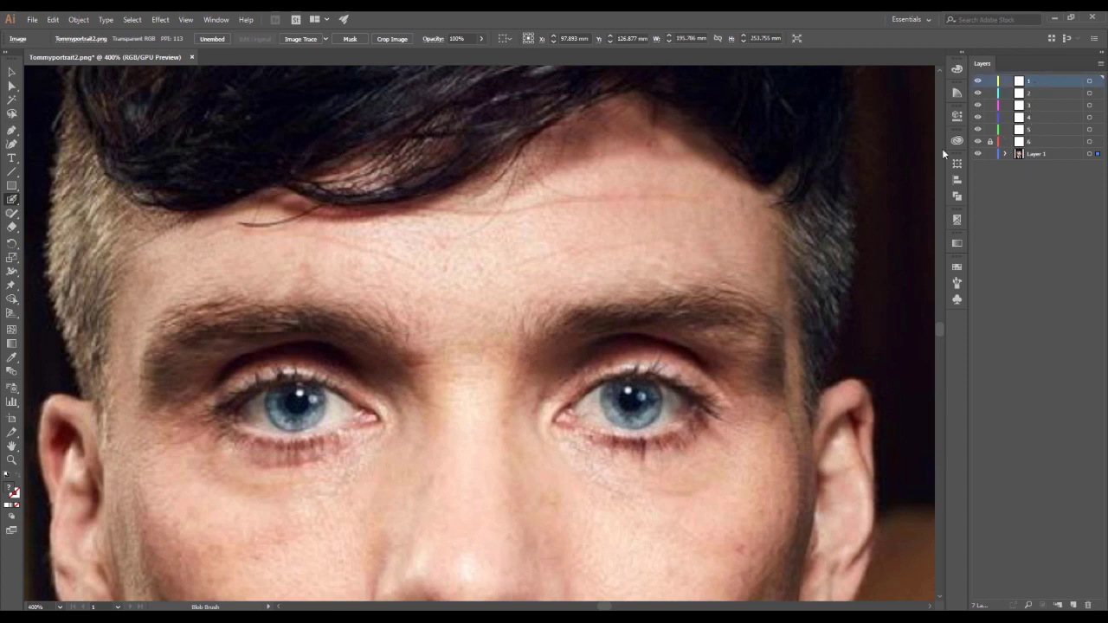
Pick a dark red fill, make layer 1 active, and lock the photo on Layer 1.
{"action": "double_click", "coordinate": [13, 491]}
{"action": "left_click", "coordinate": [450, 262]}
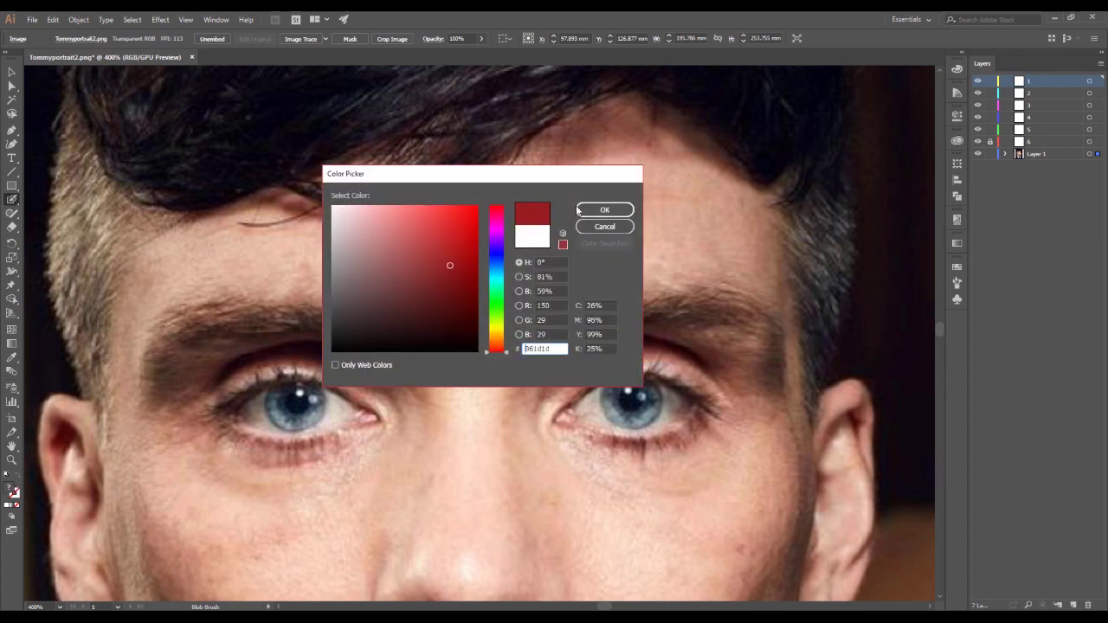
{"action": "left_click", "coordinate": [594, 211]}
{"action": "left_click", "coordinate": [1039, 80]}
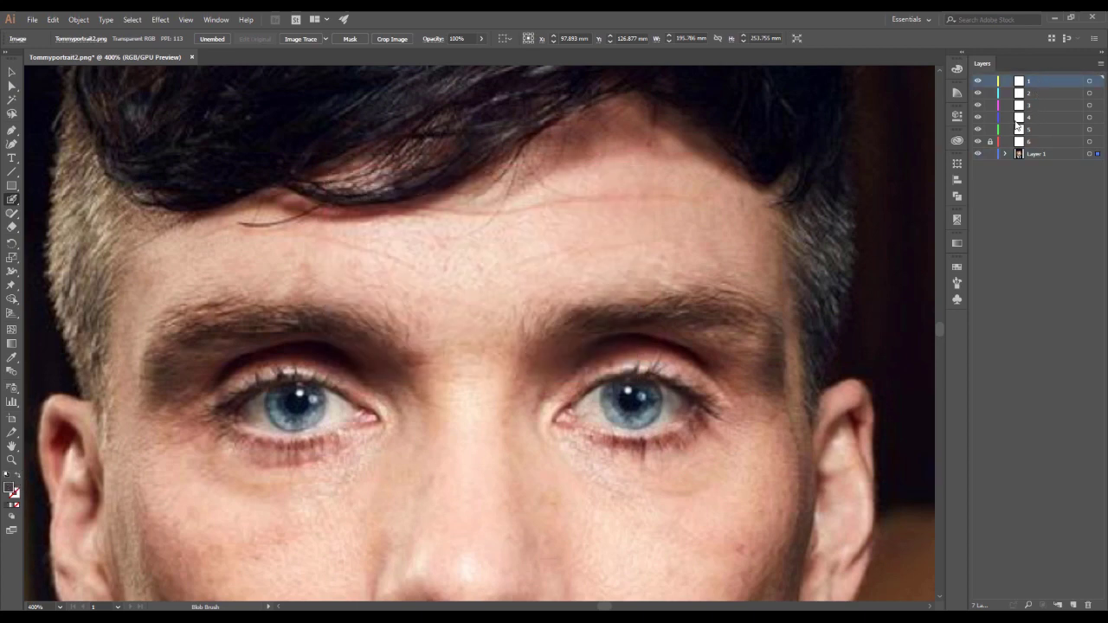
{"action": "left_click", "coordinate": [991, 155]}
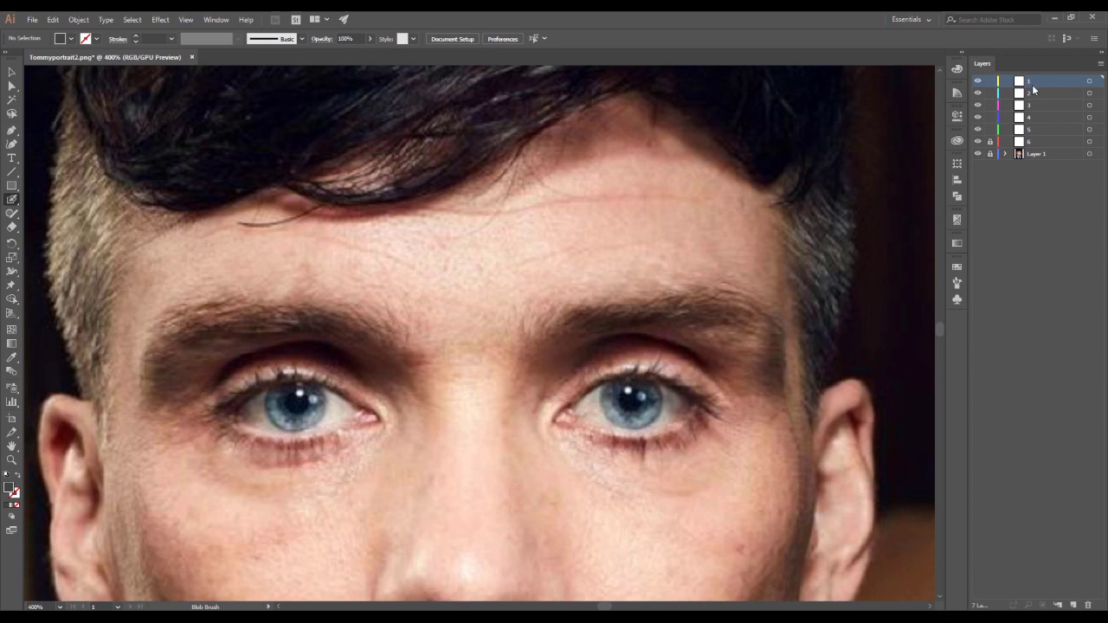
Reset to default colours, remove the stroke, and set the fill to bright red.
{"action": "left_click", "coordinate": [7, 477]}
{"action": "left_click", "coordinate": [17, 475]}
{"action": "key", "text": "/"}
{"action": "double_click", "coordinate": [12, 488]}
{"action": "left_click", "coordinate": [465, 225]}
{"action": "left_click", "coordinate": [602, 215]}
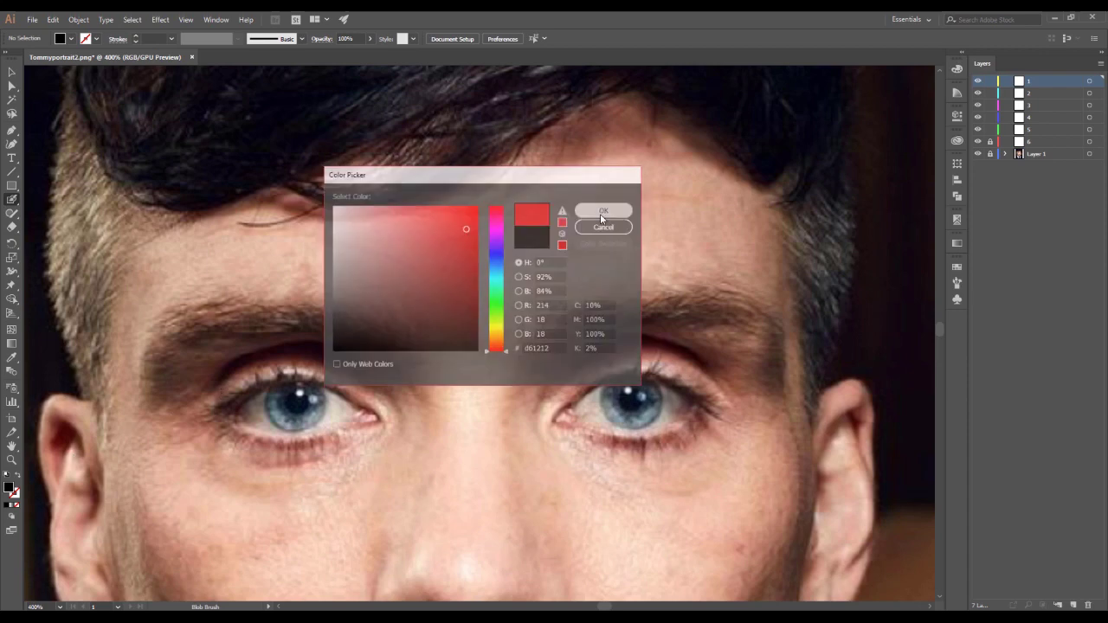
Paint red blob marks across the forehead and on the nose tip.
{"action": "mouse_move", "coordinate": [285, 236]}
{"action": "left_mouse_down"}
{"action": "mouse_move", "coordinate": [292, 258]}
{"action": "mouse_move", "coordinate": [304, 240]}
{"action": "left_mouse_up"}
{"action": "mouse_move", "coordinate": [315, 255]}
{"action": "left_mouse_down"}
{"action": "mouse_move", "coordinate": [492, 218]}
{"action": "mouse_move", "coordinate": [511, 251]}
{"action": "mouse_move", "coordinate": [424, 229]}
{"action": "mouse_move", "coordinate": [473, 211]}
{"action": "mouse_move", "coordinate": [398, 260]}
{"action": "left_mouse_up"}
{"action": "mouse_move", "coordinate": [407, 211]}
{"action": "left_mouse_down"}
{"action": "mouse_move", "coordinate": [326, 251]}
{"action": "mouse_move", "coordinate": [597, 210]}
{"action": "mouse_move", "coordinate": [511, 238]}
{"action": "left_mouse_up"}
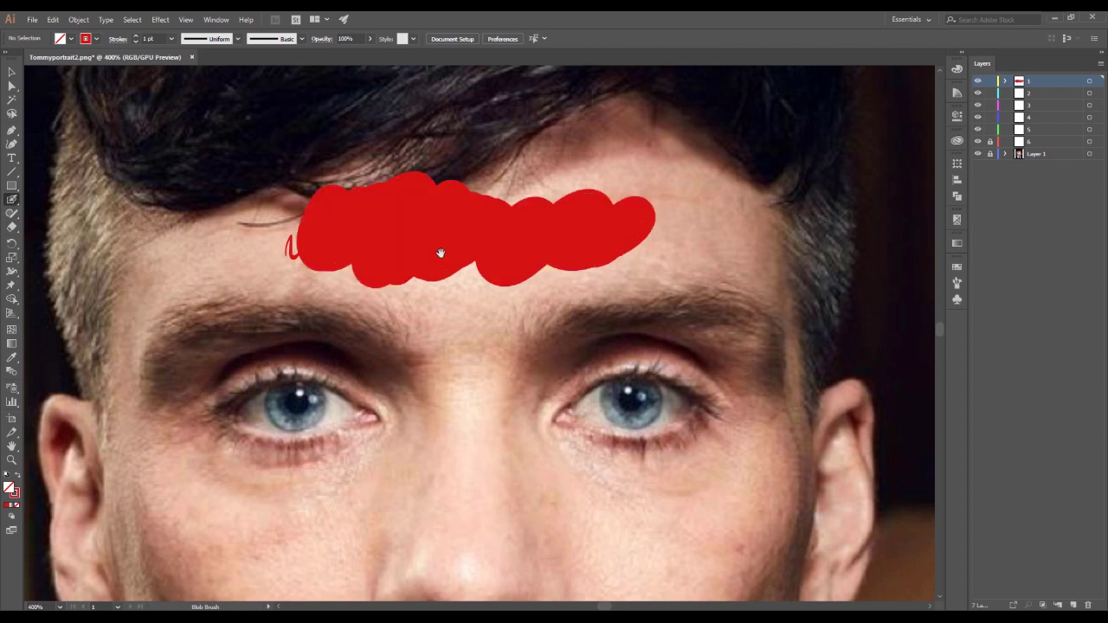
{"action": "left_click_drag", "start_coordinate": [440, 253], "coordinate": [462, 180]}
{"action": "mouse_move", "coordinate": [442, 424]}
{"action": "left_mouse_down"}
{"action": "mouse_move", "coordinate": [498, 415]}
{"action": "mouse_move", "coordinate": [433, 450]}
{"action": "left_mouse_up"}
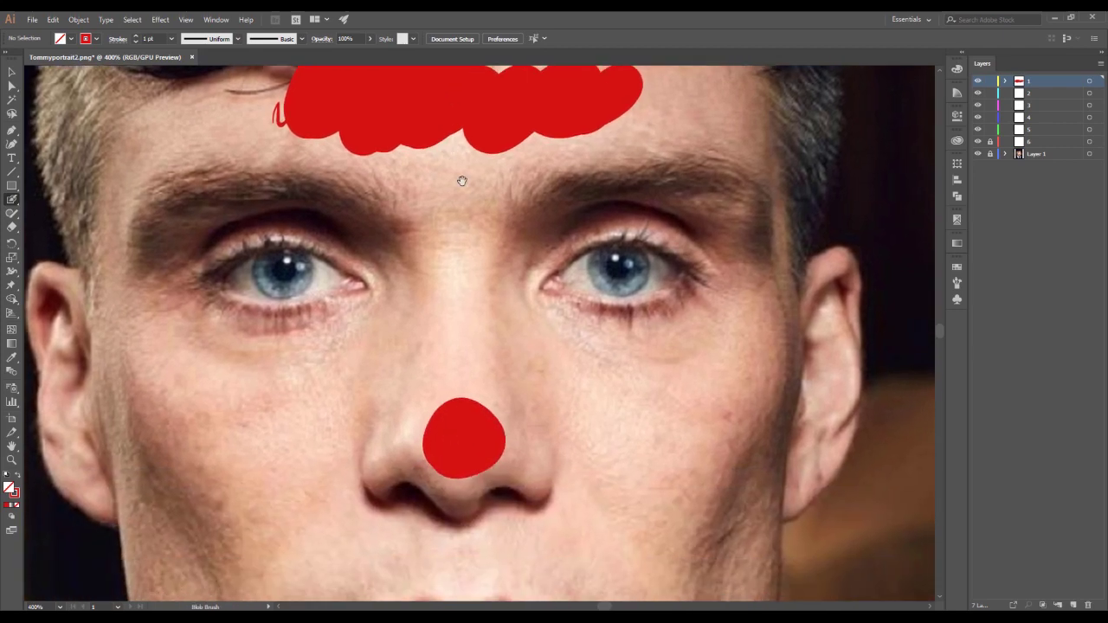
Paint red shapes on the right and left cheeks, undoing a stray line.
{"action": "left_click_drag", "start_coordinate": [575, 342], "coordinate": [611, 459]}
{"action": "left_click_drag", "start_coordinate": [611, 363], "coordinate": [607, 472]}
{"action": "left_click_drag", "start_coordinate": [589, 275], "coordinate": [475, 394]}
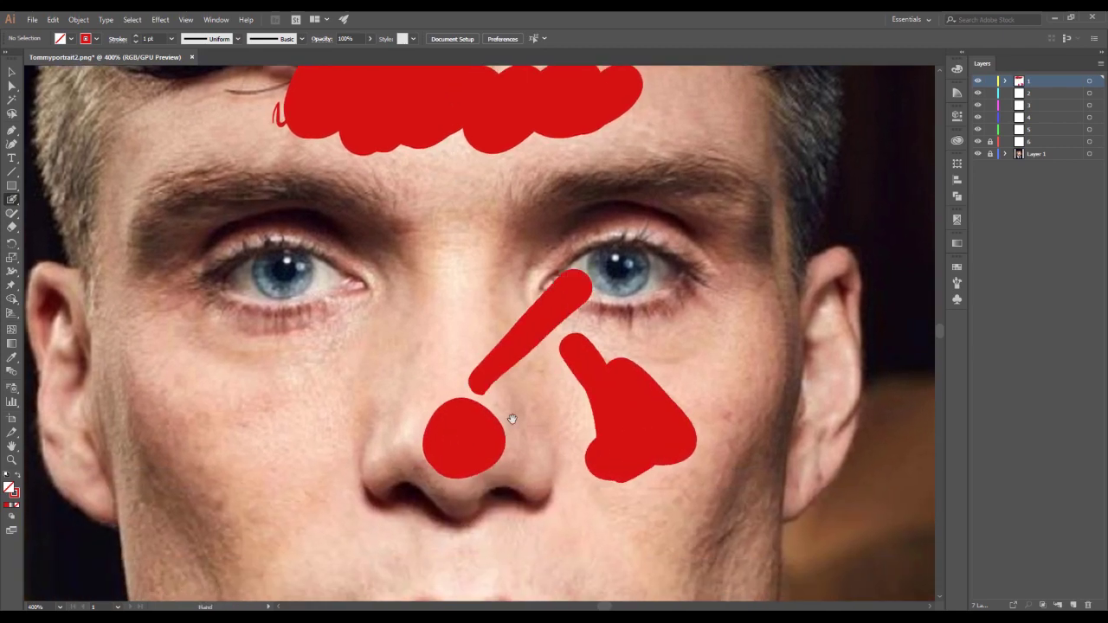
{"action": "key", "text": "ctrl+z"}
{"action": "key", "text": "ctrl+z"}
{"action": "mouse_move", "coordinate": [555, 338]}
{"action": "left_mouse_down"}
{"action": "mouse_move", "coordinate": [567, 407]}
{"action": "mouse_move", "coordinate": [606, 368]}
{"action": "left_mouse_up"}
{"action": "mouse_move", "coordinate": [325, 351]}
{"action": "left_mouse_down"}
{"action": "mouse_move", "coordinate": [222, 368]}
{"action": "mouse_move", "coordinate": [316, 372]}
{"action": "left_mouse_up"}
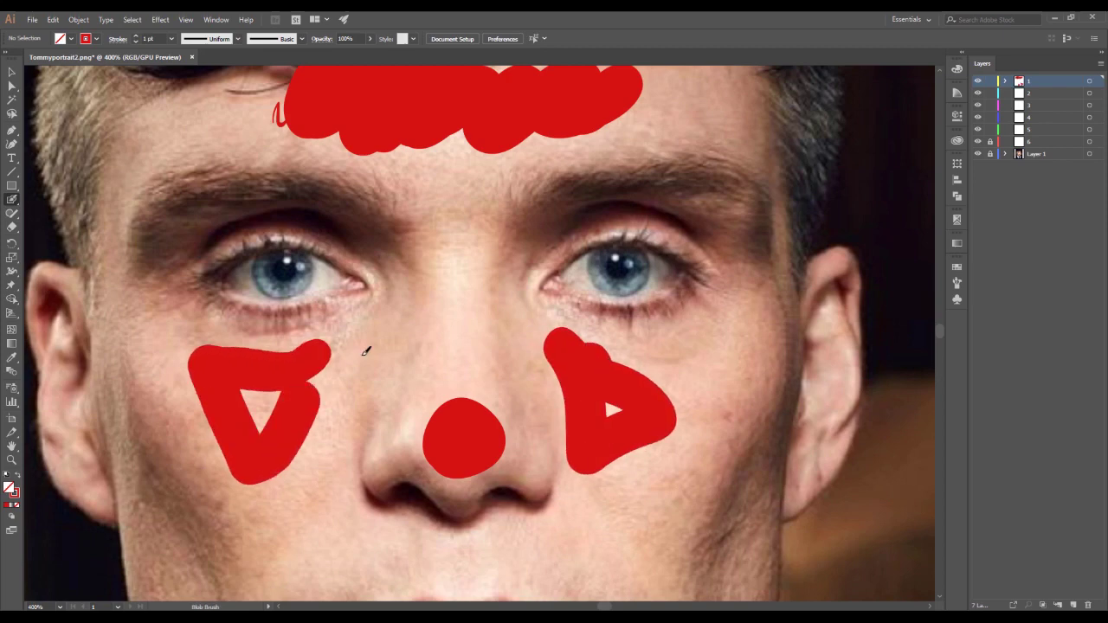
Paint red across the chin, zoom out to the whole face, and select layer 2.
{"action": "scroll", "coordinate": [368, 422], "scroll_direction": "down", "scroll_amount": 3}
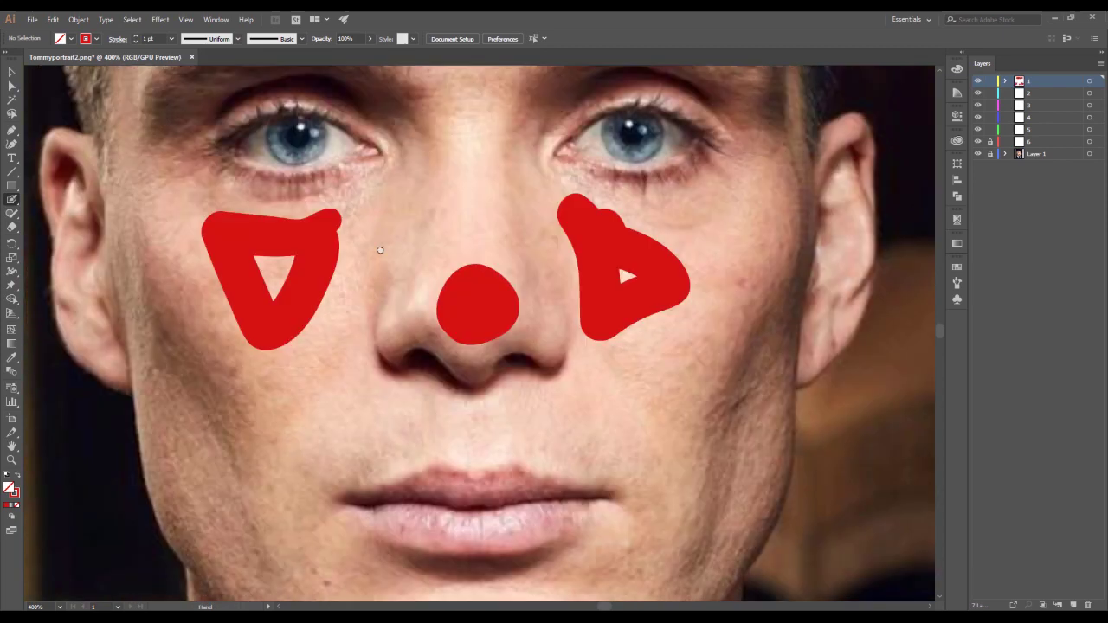
{"action": "scroll", "coordinate": [387, 407], "scroll_direction": "down", "scroll_amount": 1}
{"action": "scroll", "coordinate": [473, 387], "scroll_direction": "down", "scroll_amount": 3}
{"action": "left_click_drag", "start_coordinate": [507, 391], "coordinate": [498, 433]}
{"action": "left_click_drag", "start_coordinate": [447, 343], "coordinate": [416, 469]}
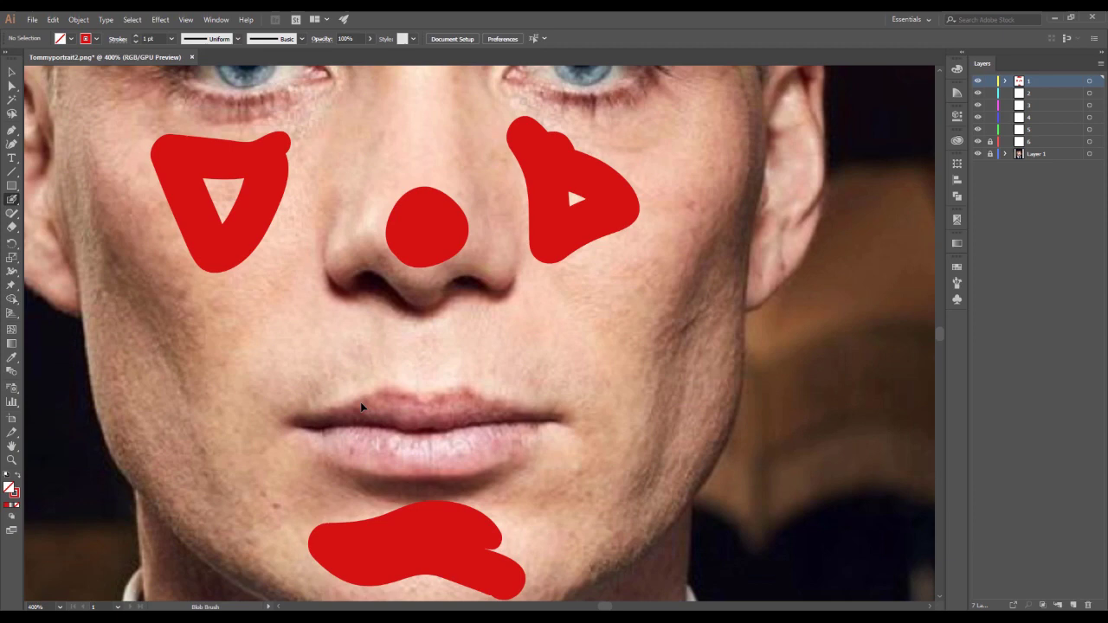
{"action": "key", "text": "ctrl+minus"}
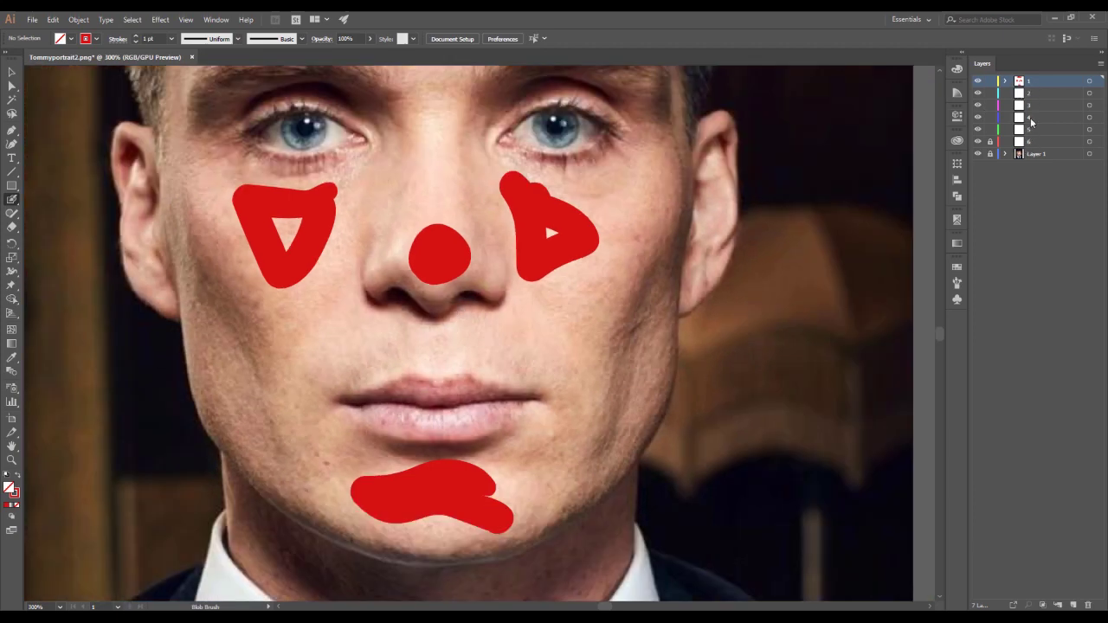
{"action": "left_click", "coordinate": [1033, 94]}
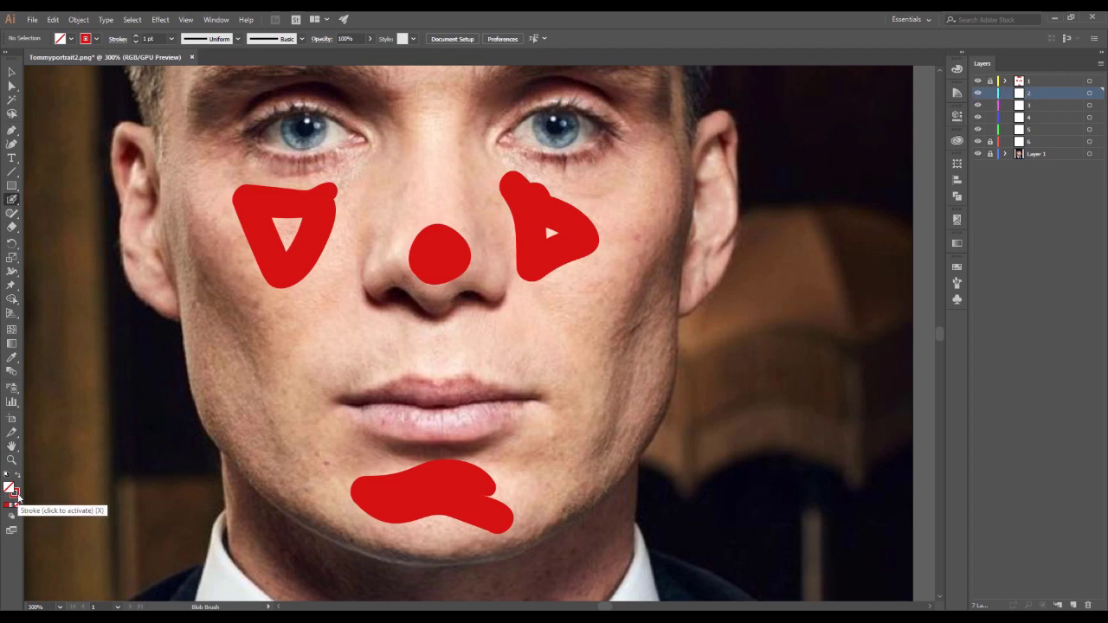
Switch the Blob Brush colour to blue and paint around the red right-cheek shape.
{"action": "double_click", "coordinate": [17, 497]}
{"action": "left_click", "coordinate": [495, 273]}
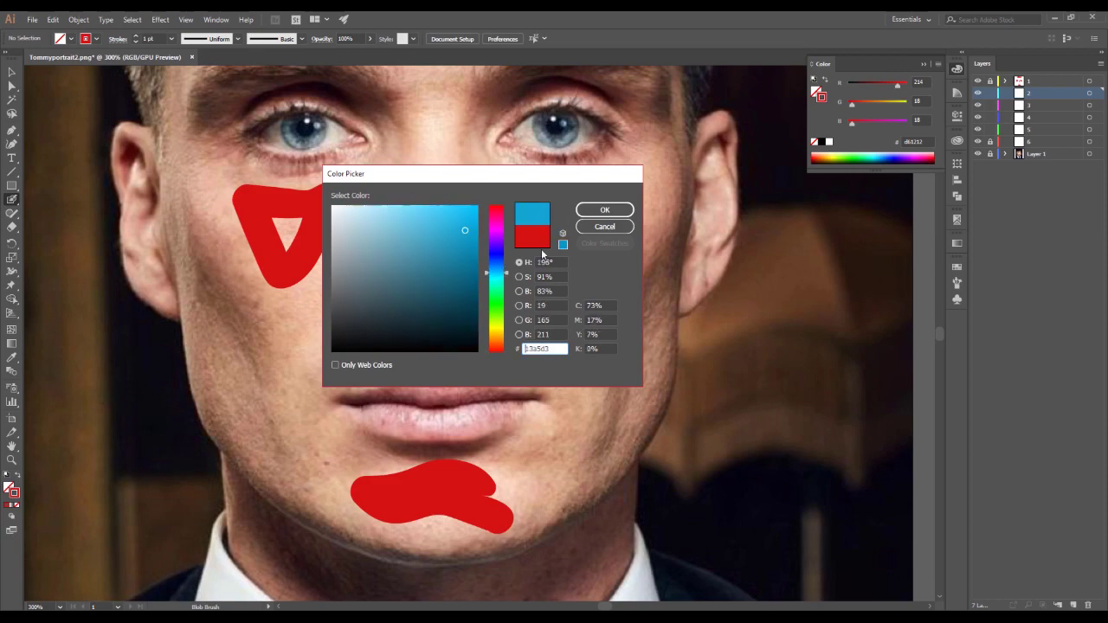
{"action": "left_click", "coordinate": [605, 211]}
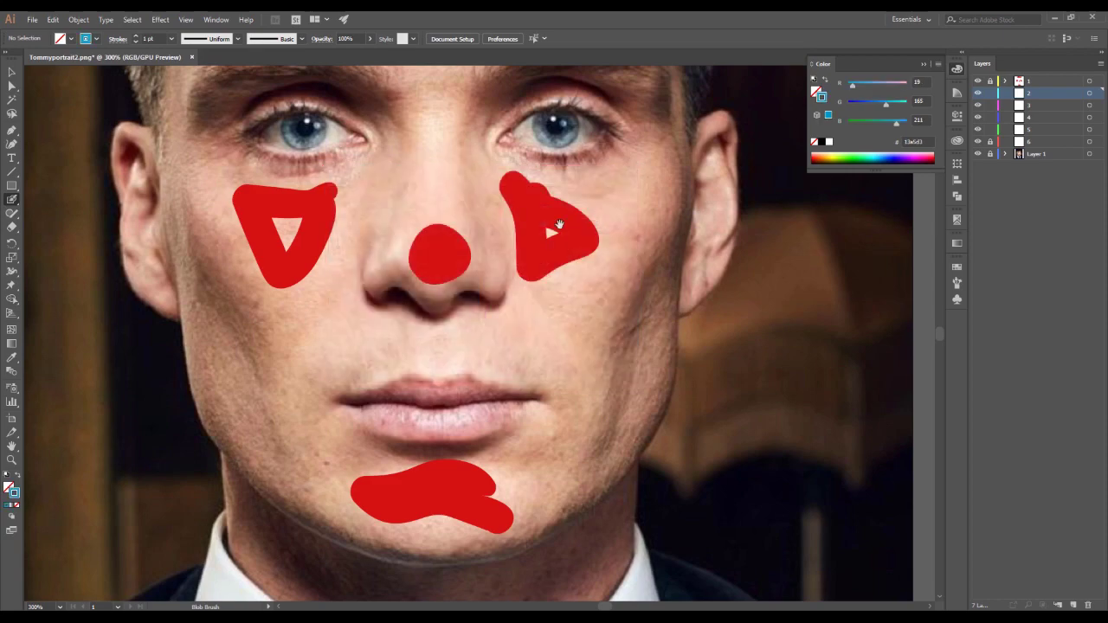
{"action": "mouse_move", "coordinate": [557, 227]}
{"action": "left_mouse_down"}
{"action": "mouse_move", "coordinate": [526, 263]}
{"action": "mouse_move", "coordinate": [434, 281]}
{"action": "mouse_move", "coordinate": [294, 541]}
{"action": "mouse_move", "coordinate": [186, 260]}
{"action": "left_mouse_up"}
{"action": "scroll", "coordinate": [564, 247], "scroll_direction": "up", "scroll_amount": 3}
{"action": "scroll", "coordinate": [568, 240], "scroll_direction": "up", "scroll_amount": 2}
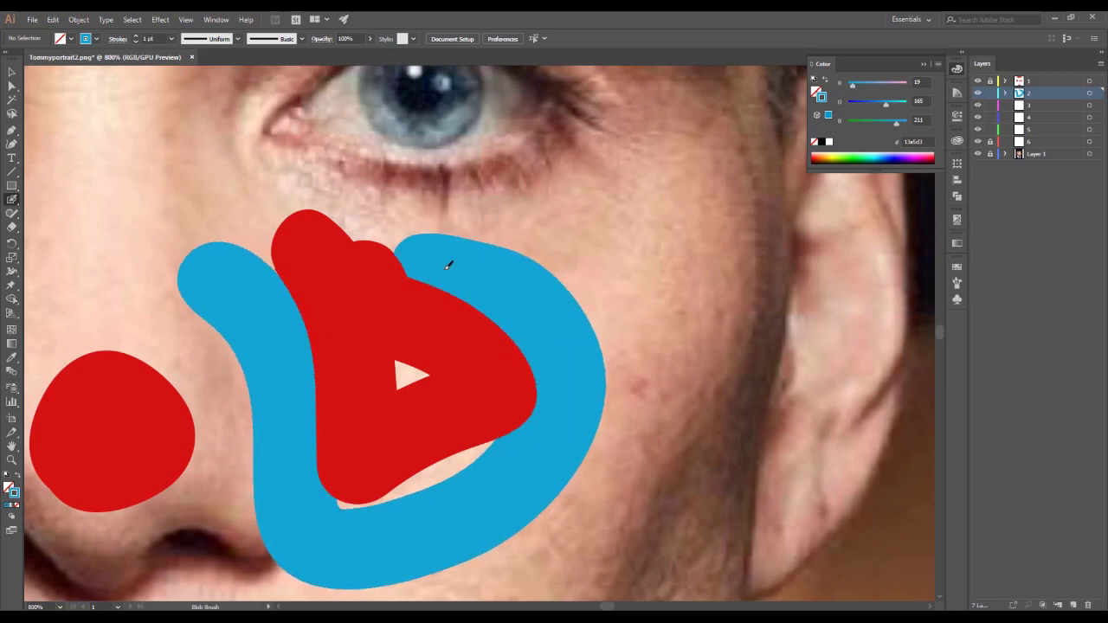
On layer 3, change the brush to green and paint a stroke beneath the red shape.
{"action": "left_click", "coordinate": [1038, 106]}
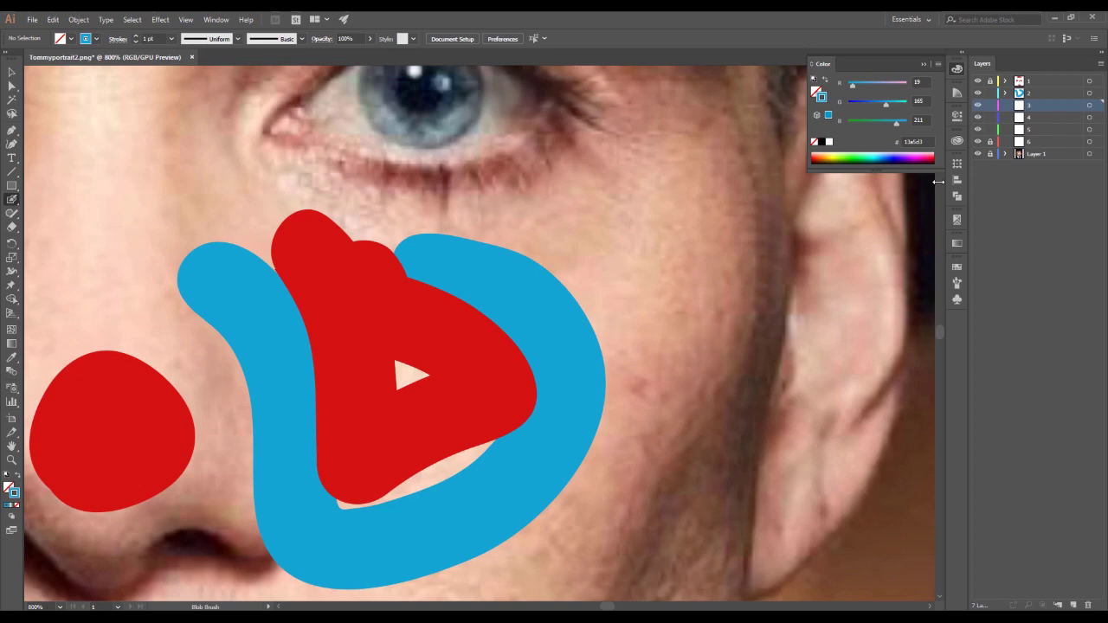
{"action": "double_click", "coordinate": [14, 493]}
{"action": "left_click_drag", "start_coordinate": [496, 271], "coordinate": [496, 301]}
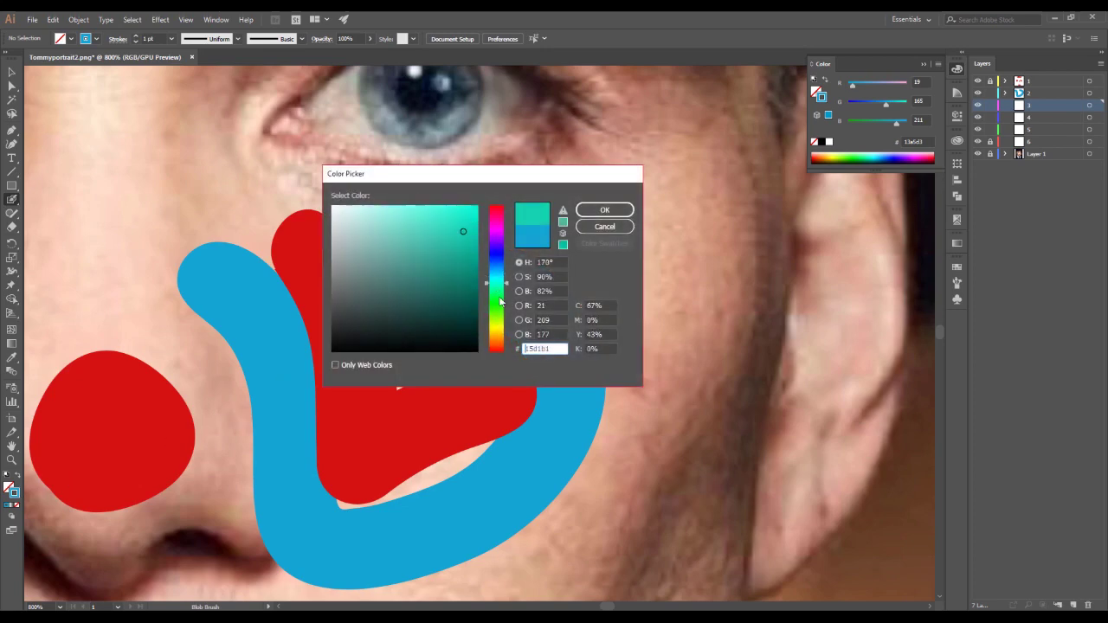
{"action": "left_click", "coordinate": [595, 213]}
{"action": "scroll", "coordinate": [487, 447], "scroll_direction": "down", "scroll_amount": 5}
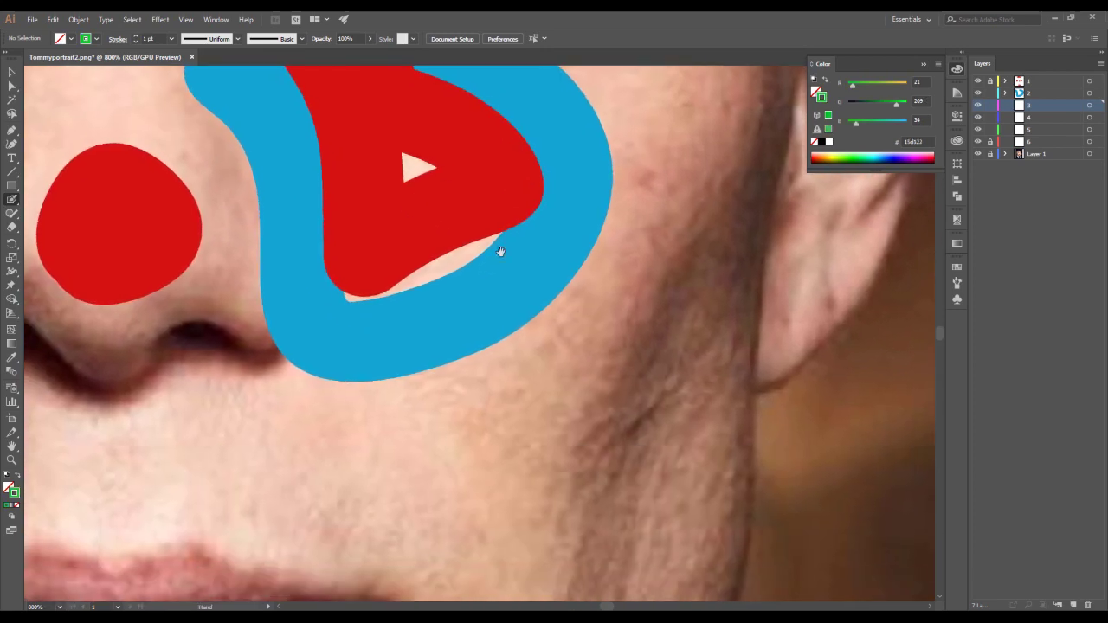
{"action": "mouse_move", "coordinate": [347, 415]}
{"action": "left_mouse_down"}
{"action": "mouse_move", "coordinate": [511, 364]}
{"action": "mouse_move", "coordinate": [667, 204]}
{"action": "left_mouse_up"}
{"action": "left_click_drag", "start_coordinate": [502, 301], "coordinate": [504, 301]}
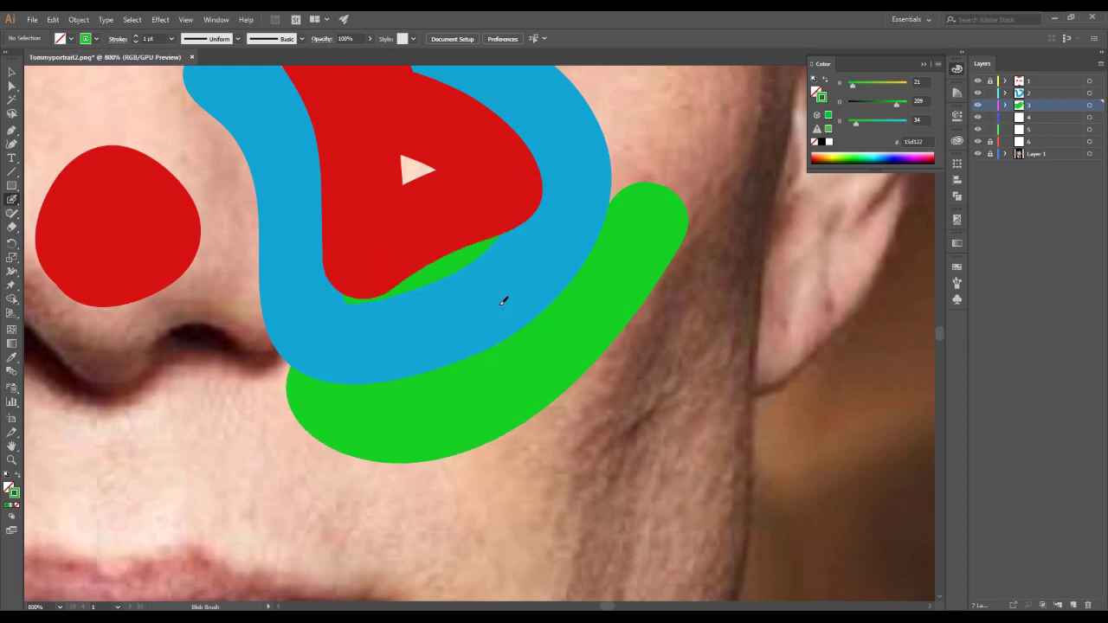
Recolour the green stroke's fill to a light tan.
{"action": "left_click", "coordinate": [1089, 104]}
{"action": "double_click", "coordinate": [8, 487]}
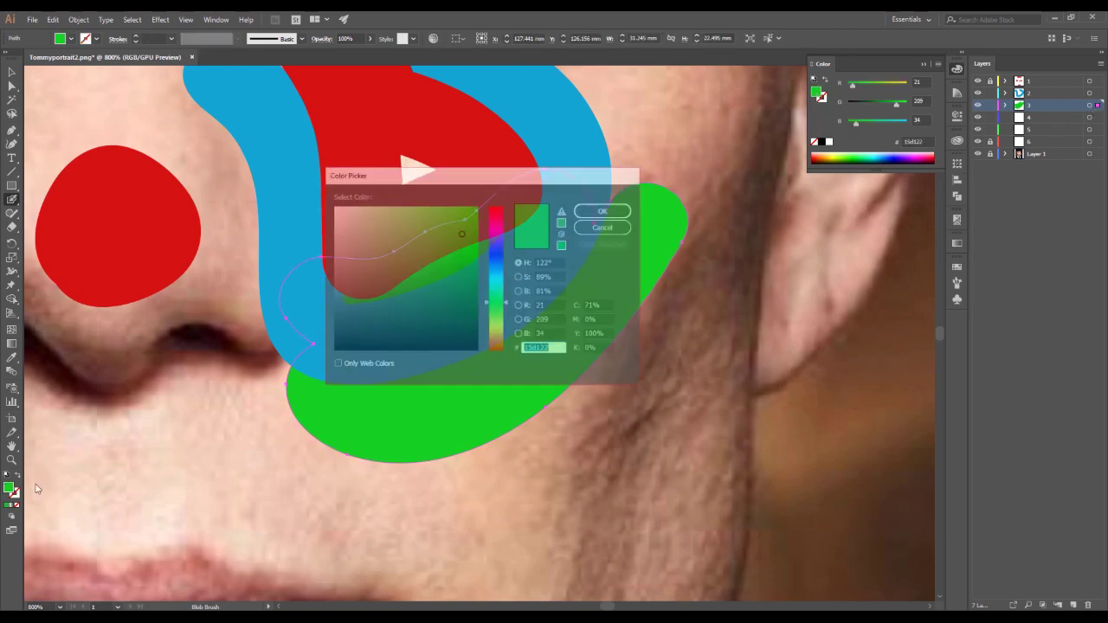
{"action": "left_click_drag", "start_coordinate": [496, 221], "coordinate": [502, 339]}
{"action": "left_click", "coordinate": [356, 241]}
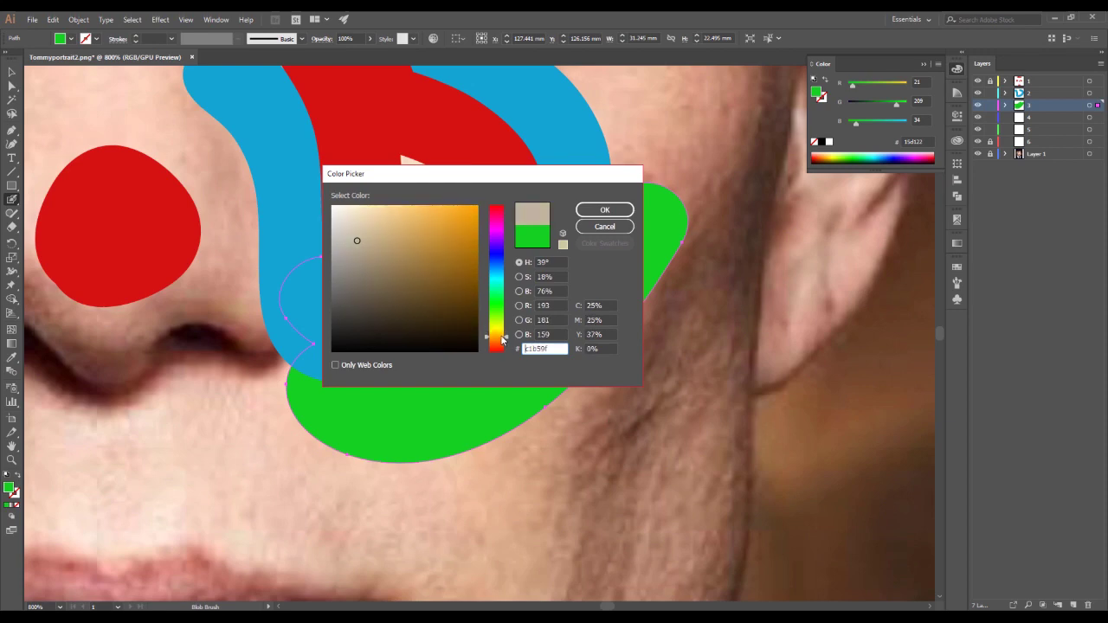
{"action": "left_click_drag", "start_coordinate": [355, 239], "coordinate": [404, 222]}
{"action": "left_click", "coordinate": [604, 210]}
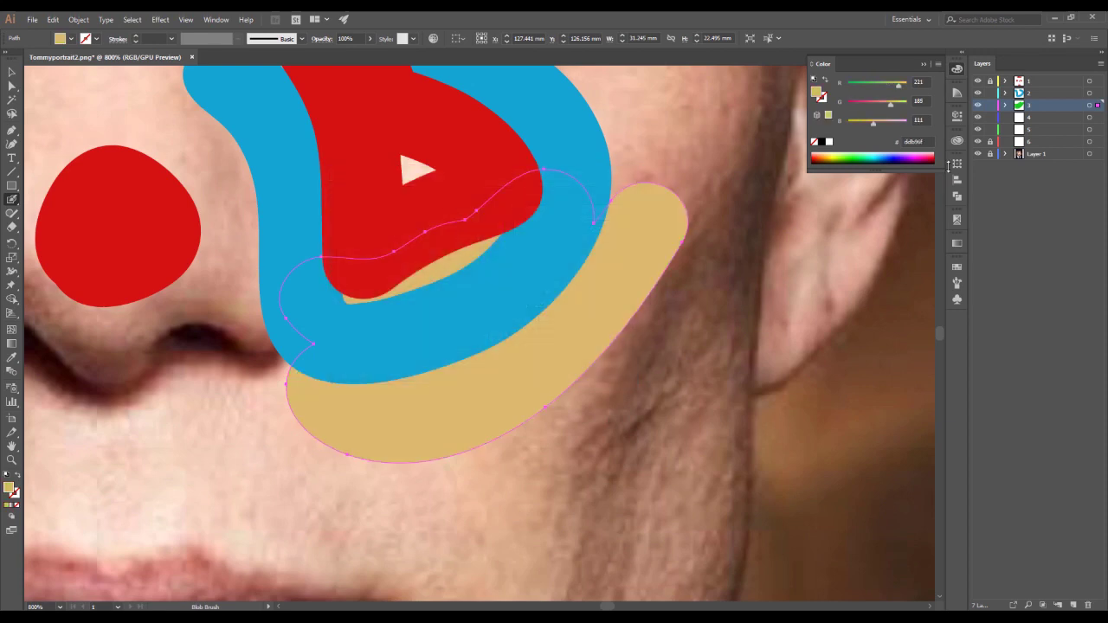
Recolour the blue stroke's fill to an orange-gold beige.
{"action": "left_click", "coordinate": [1090, 92]}
{"action": "double_click", "coordinate": [9, 489]}
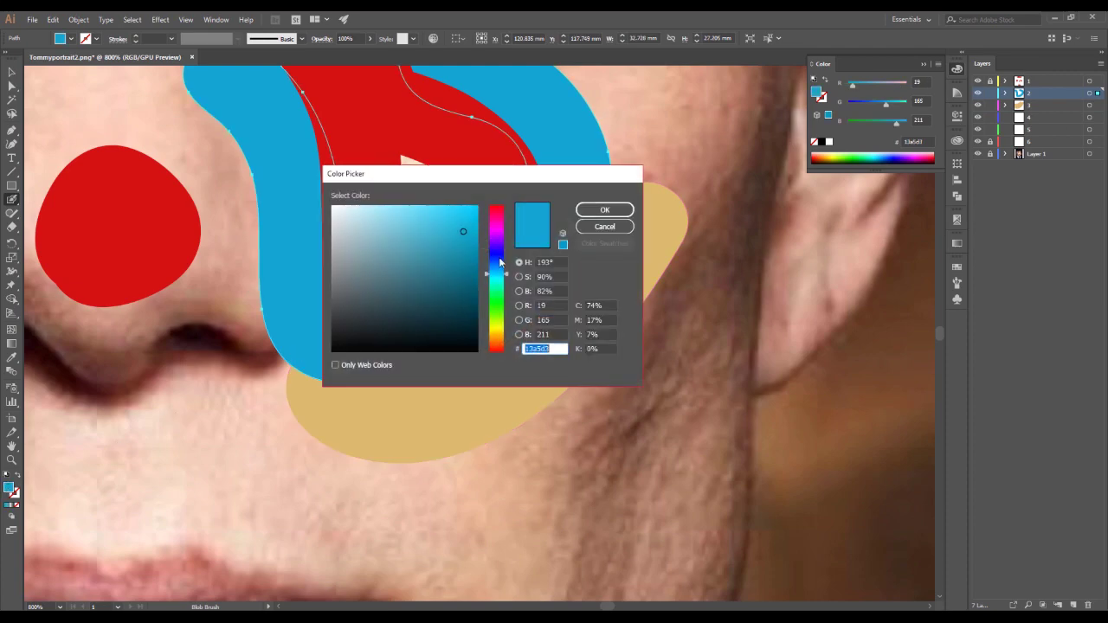
{"action": "left_click_drag", "start_coordinate": [501, 273], "coordinate": [509, 320]}
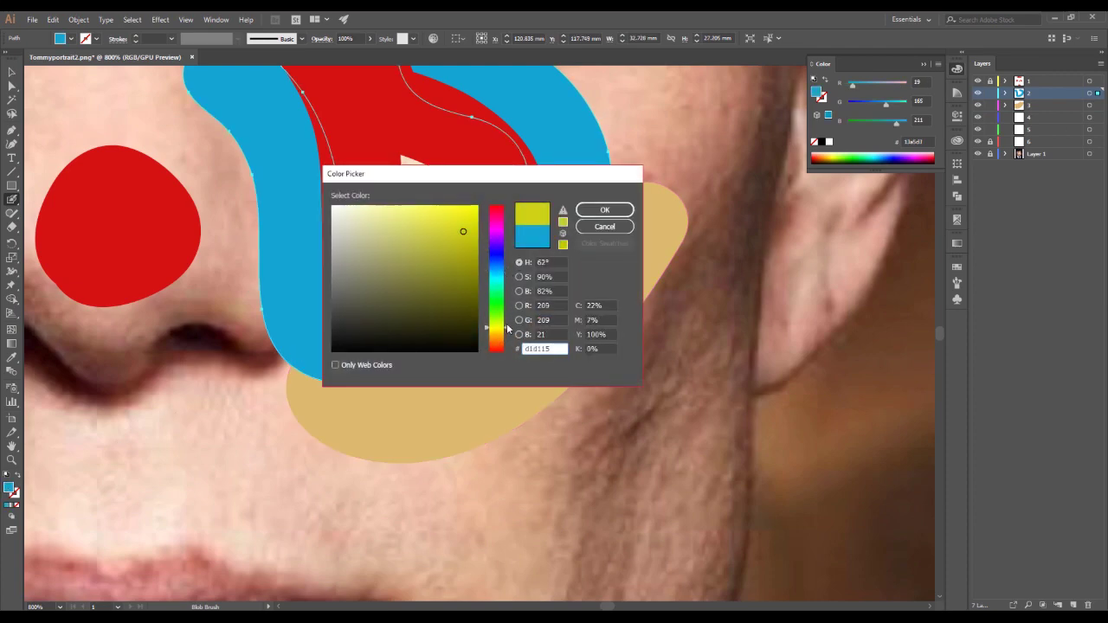
{"action": "left_click", "coordinate": [500, 335]}
{"action": "left_click", "coordinate": [450, 258]}
{"action": "left_click", "coordinate": [407, 223]}
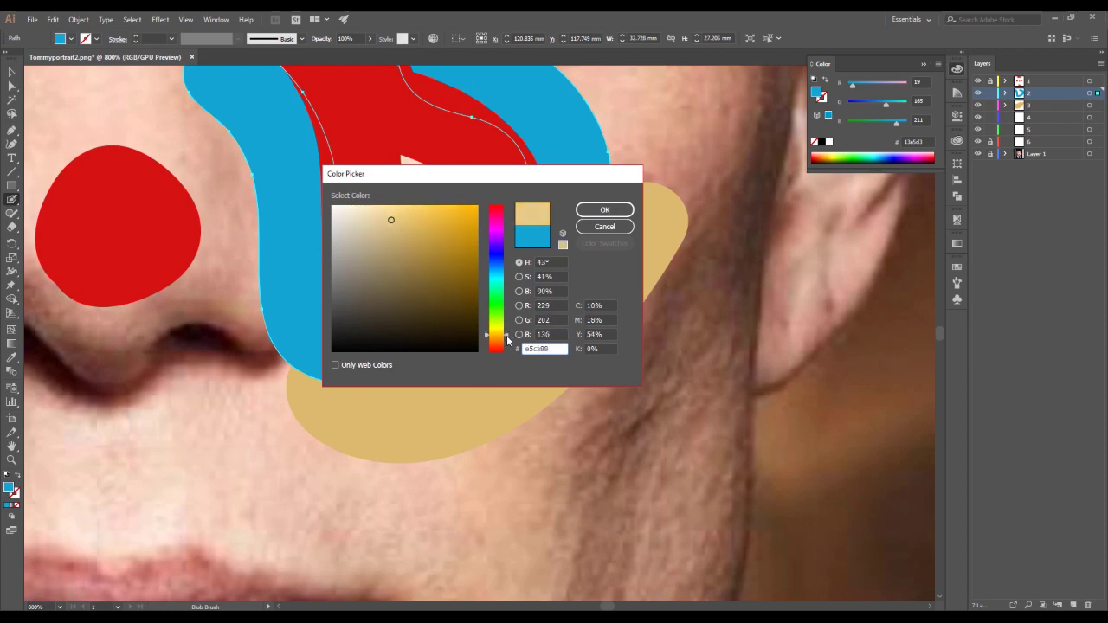
{"action": "left_click_drag", "start_coordinate": [508, 337], "coordinate": [508, 339]}
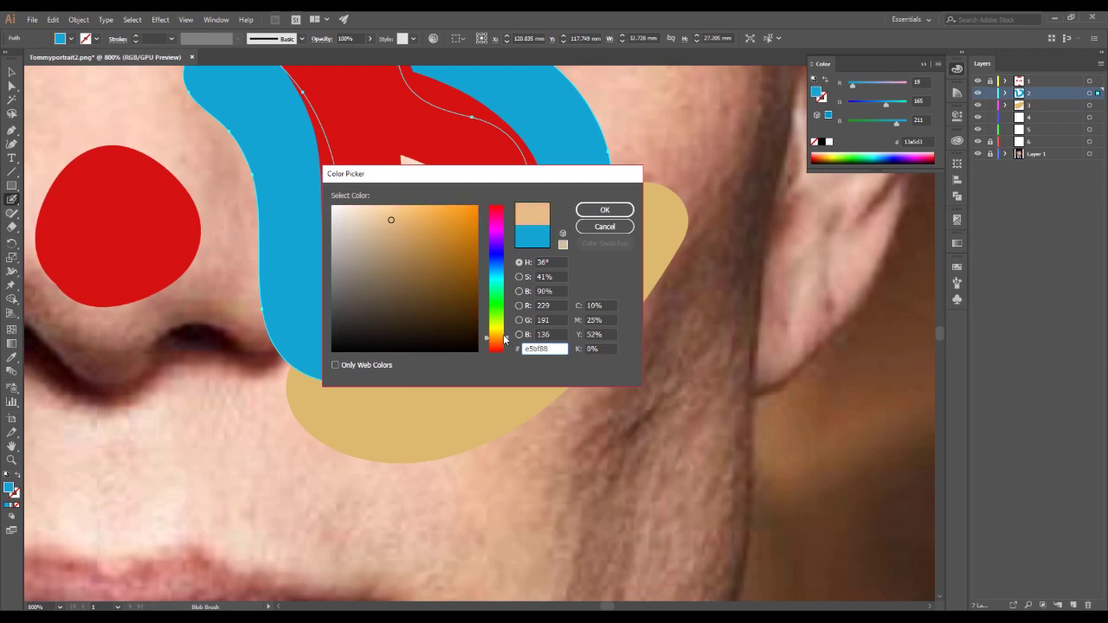
{"action": "left_click", "coordinate": [596, 209]}
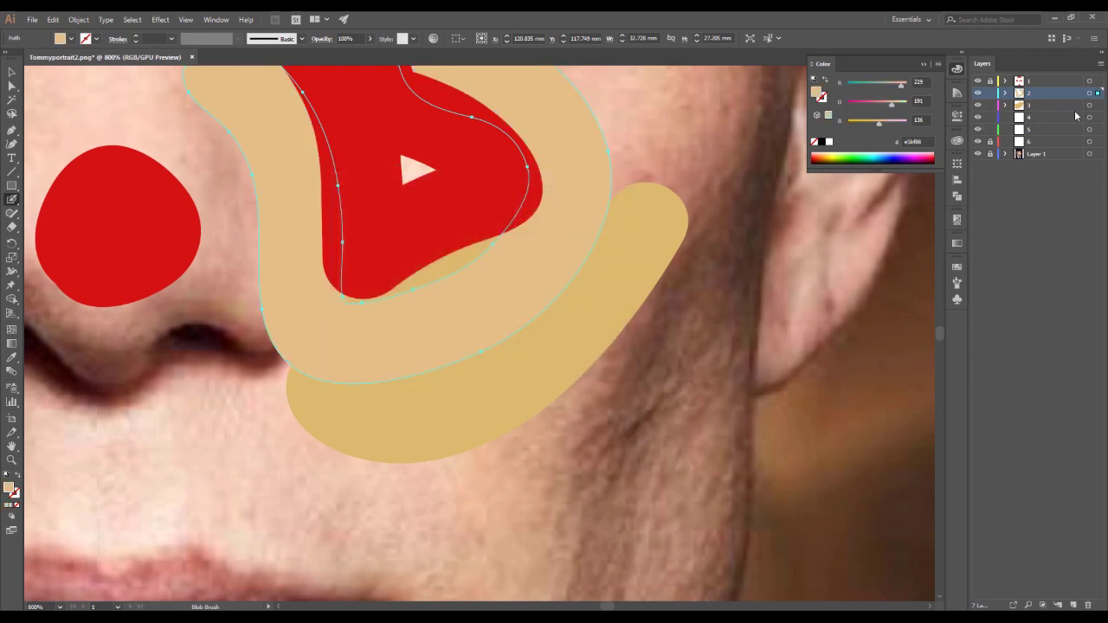
Select all the red shapes and recolour them pale yellow.
{"action": "key", "text": "ctrl+shift+a"}
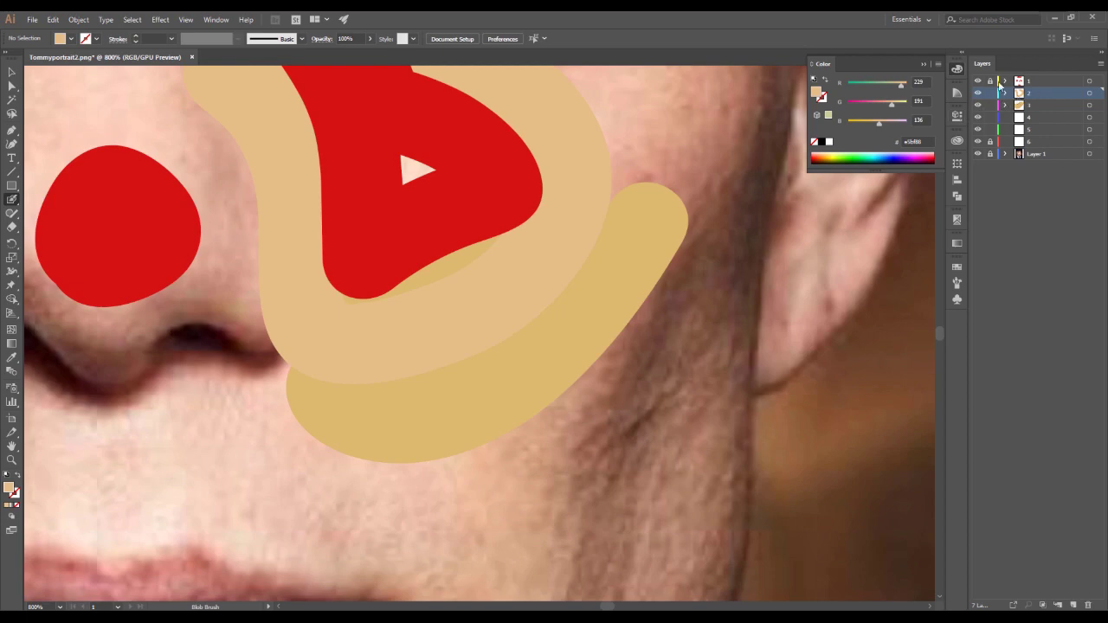
{"action": "left_click", "coordinate": [1090, 80]}
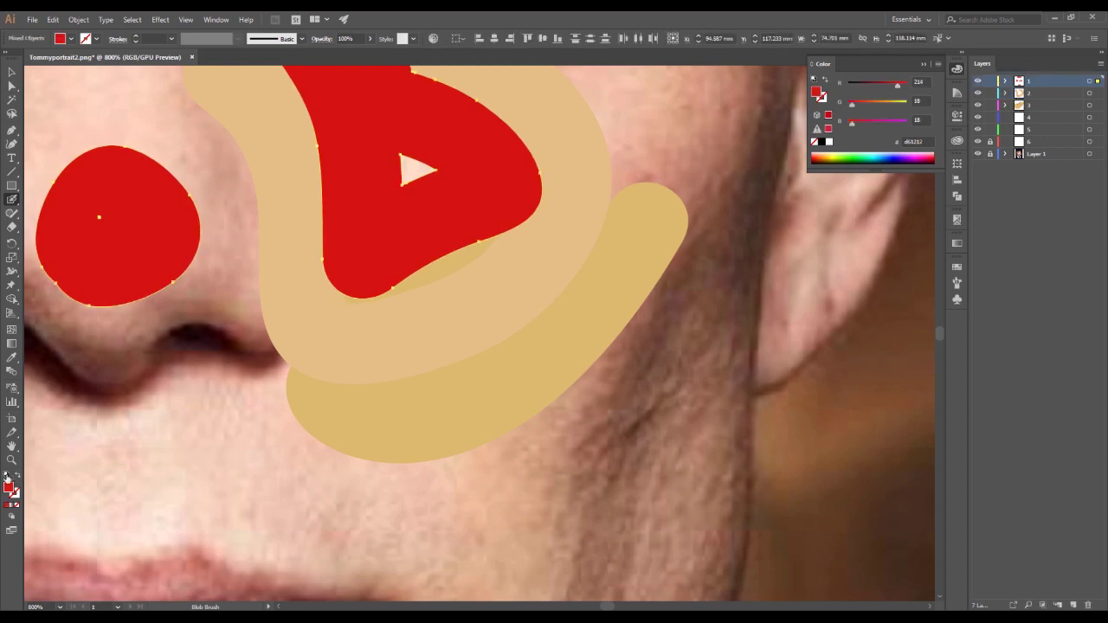
{"action": "double_click", "coordinate": [10, 488]}
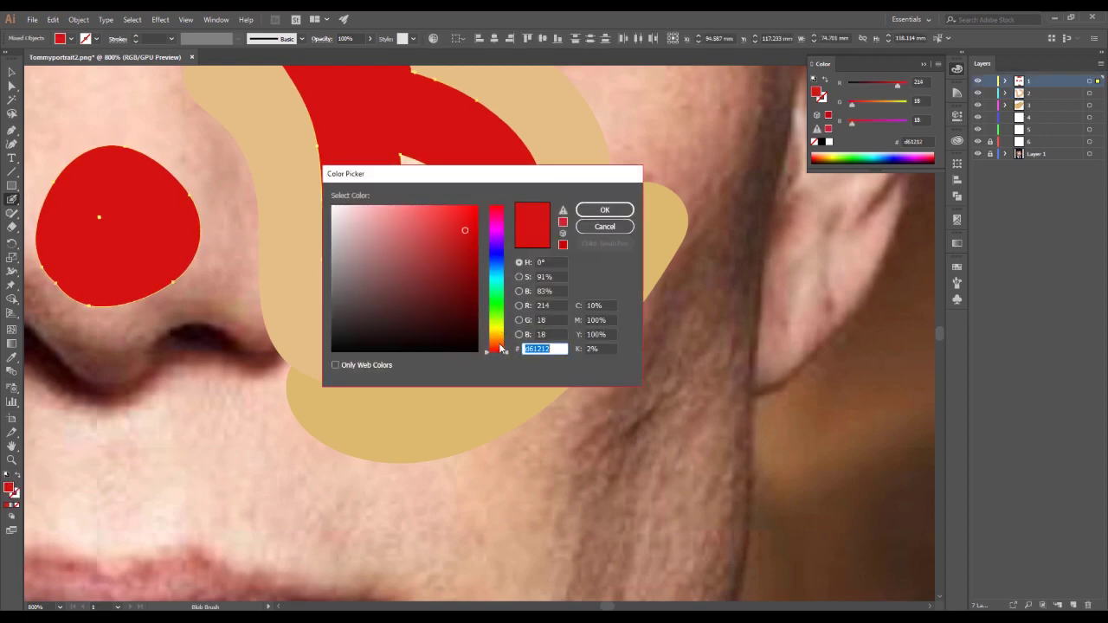
{"action": "left_click_drag", "start_coordinate": [500, 348], "coordinate": [500, 334]}
{"action": "left_click_drag", "start_coordinate": [445, 251], "coordinate": [383, 216]}
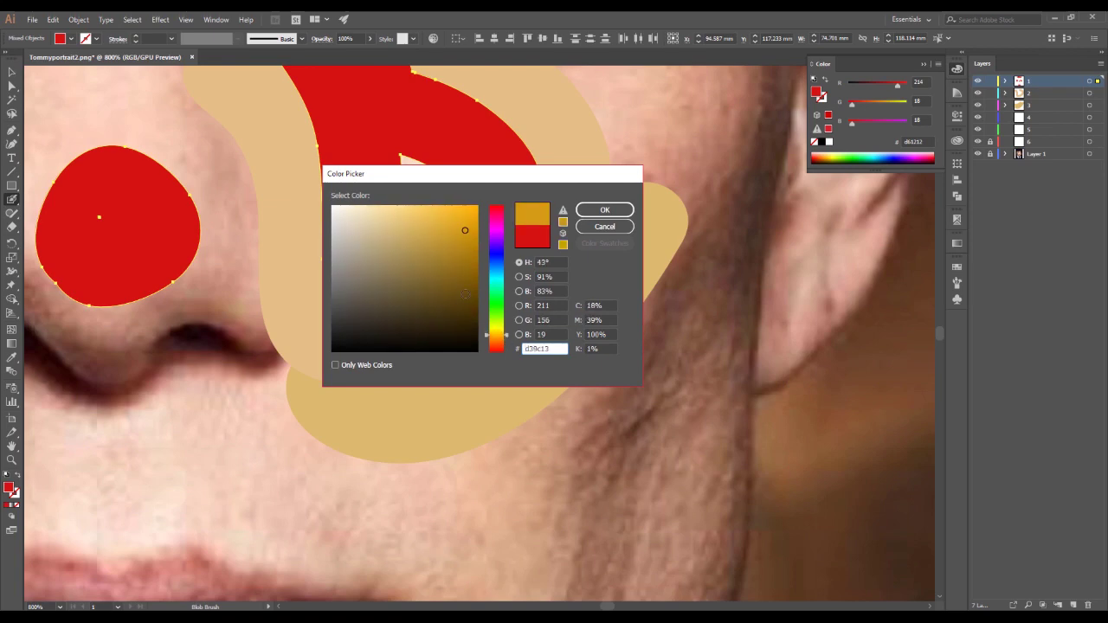
{"action": "left_click", "coordinate": [604, 210]}
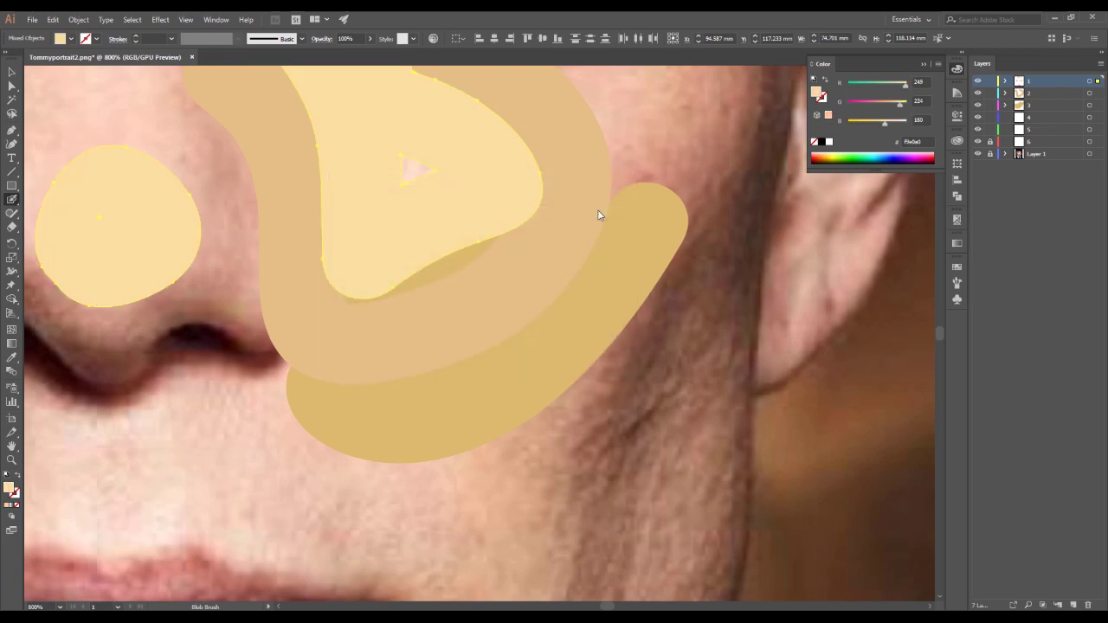
Hide the portrait photo and zoom in on the cheek strokes.
{"action": "key", "text": "ctrl+minus"}
{"action": "key", "text": "ctrl+minus"}
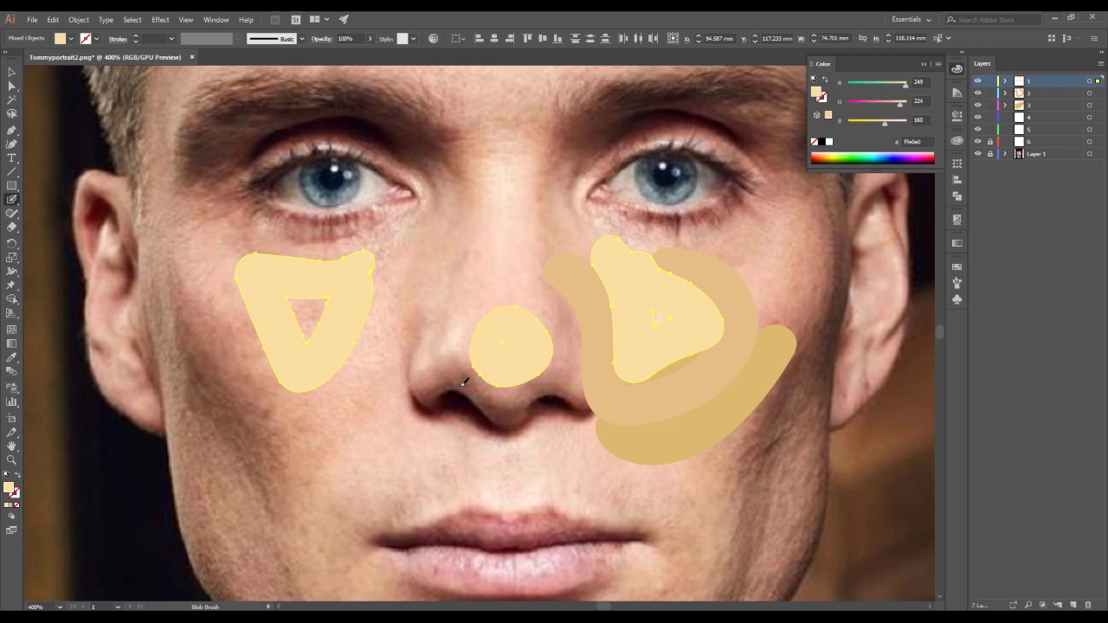
{"action": "key", "text": "v"}
{"action": "left_click", "coordinate": [170, 282]}
{"action": "scroll", "coordinate": [376, 361], "scroll_direction": "down", "scroll_amount": 2}
{"action": "scroll", "coordinate": [375, 362], "scroll_direction": "right", "scroll_amount": 2}
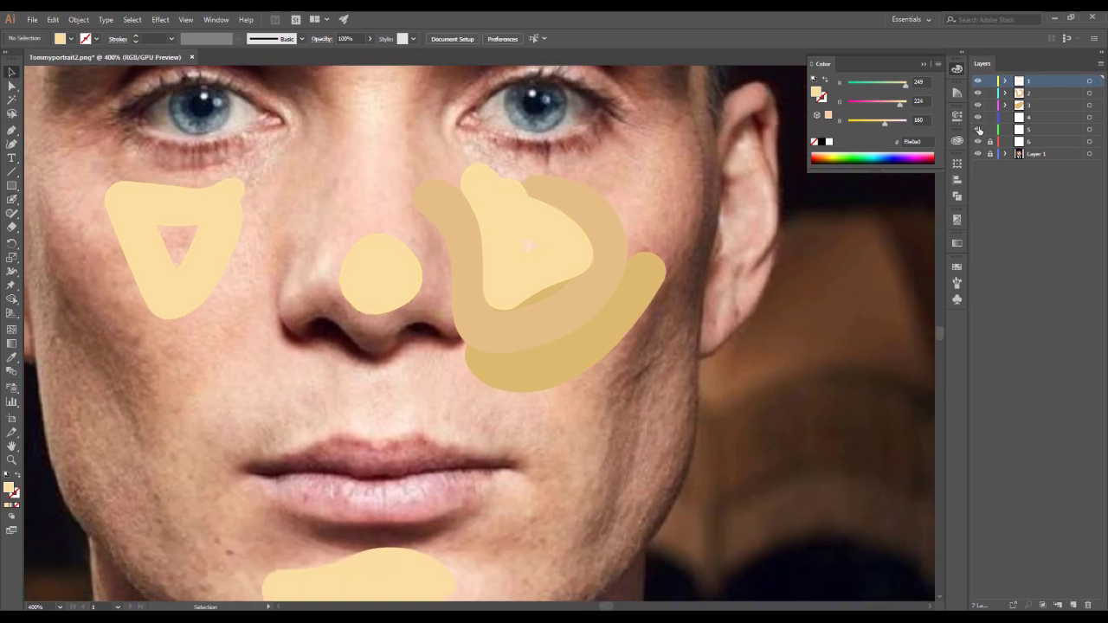
{"action": "left_click", "coordinate": [977, 153]}
{"action": "key", "text": "ctrl+minus"}
{"action": "key", "text": "ctrl+minus"}
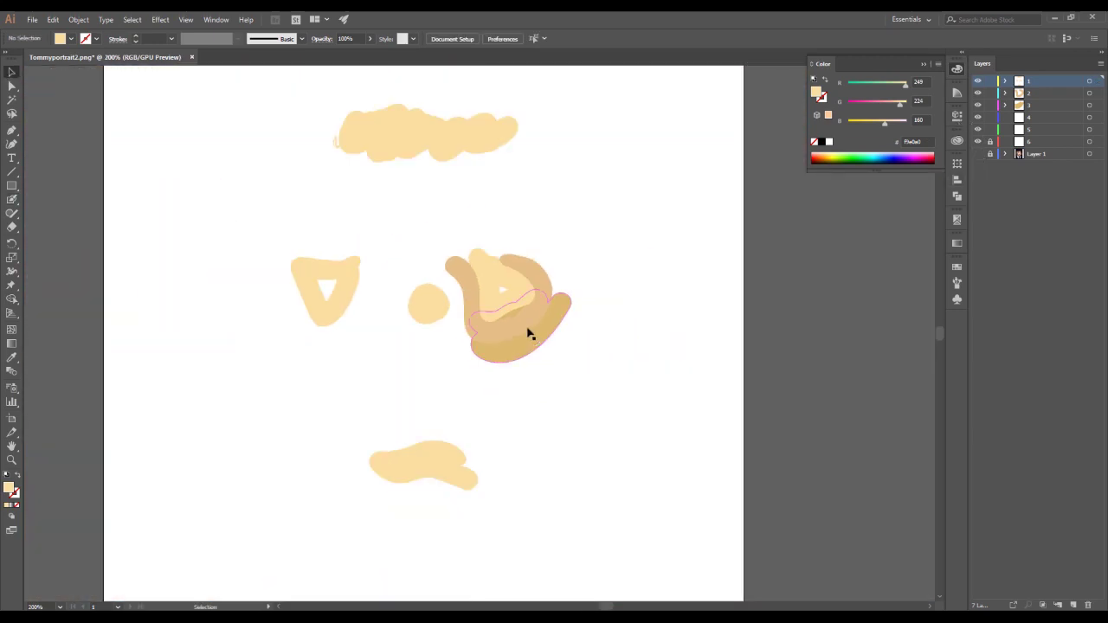
{"action": "key", "text": "ctrl+plus"}
{"action": "key", "text": "ctrl+plus"}
{"action": "key", "text": "ctrl+plus"}
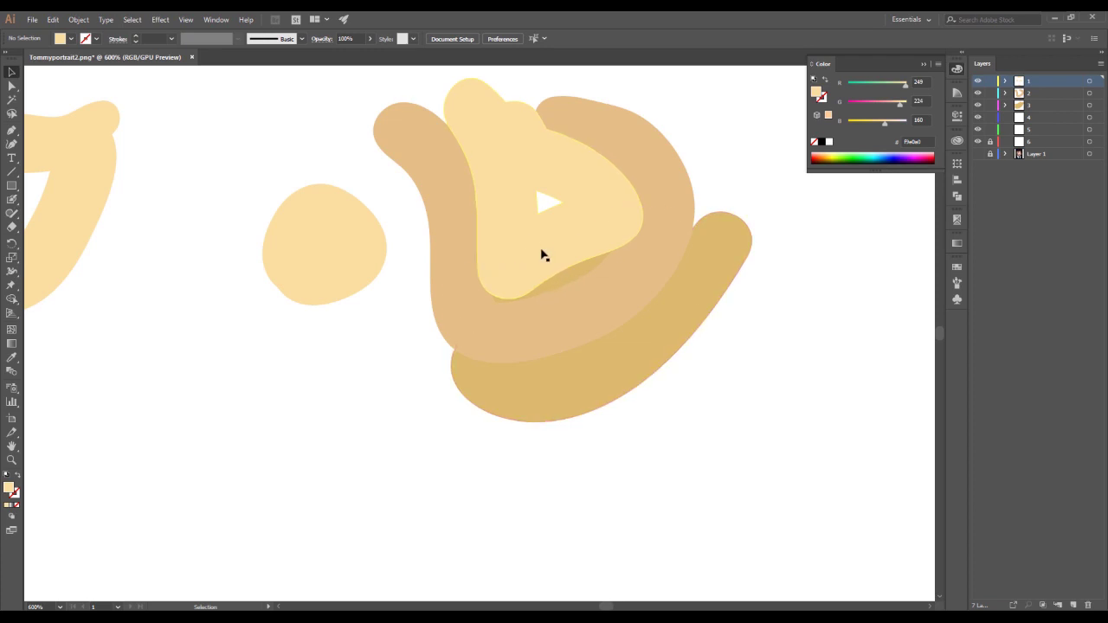
Check the two tan cheek strokes, then delete the pale yellow layer-1 shapes.
{"action": "left_click", "coordinate": [532, 396]}
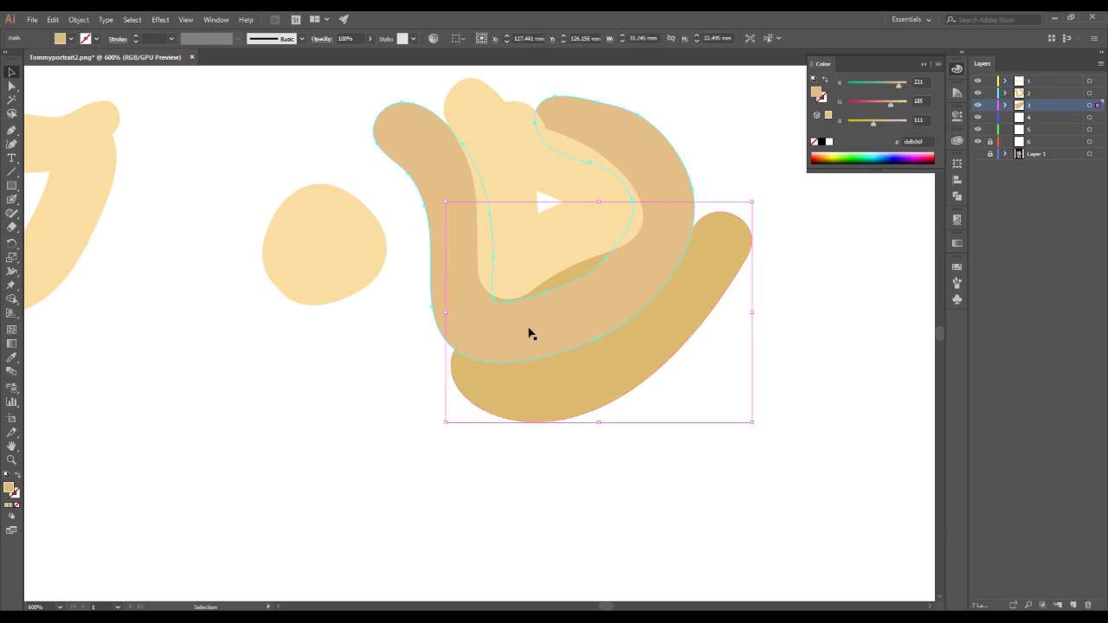
{"action": "left_click", "coordinate": [568, 294]}
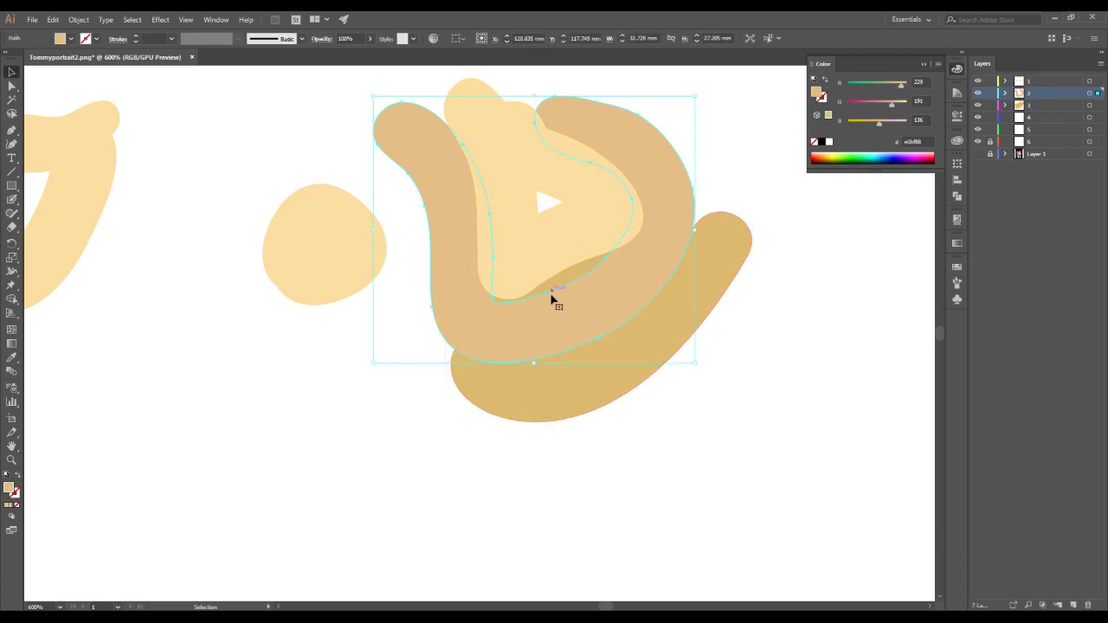
{"action": "key", "text": "a"}
{"action": "key", "text": "ctrl+minus"}
{"action": "key", "text": "ctrl+minus"}
{"action": "key", "text": "v"}
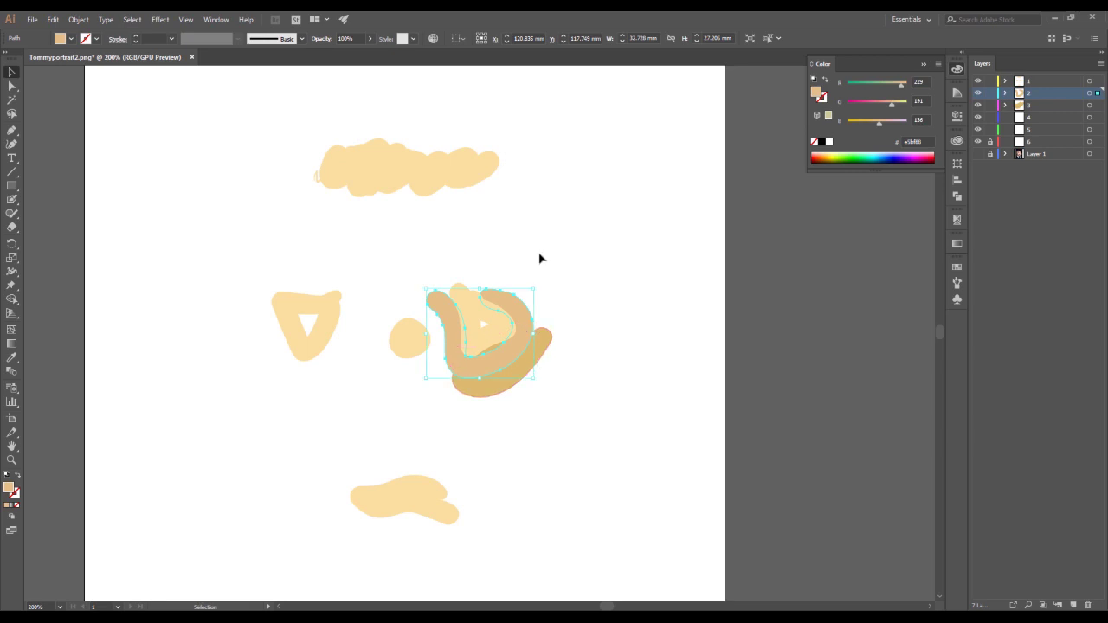
{"action": "left_click", "coordinate": [1054, 82], "text": "alt"}
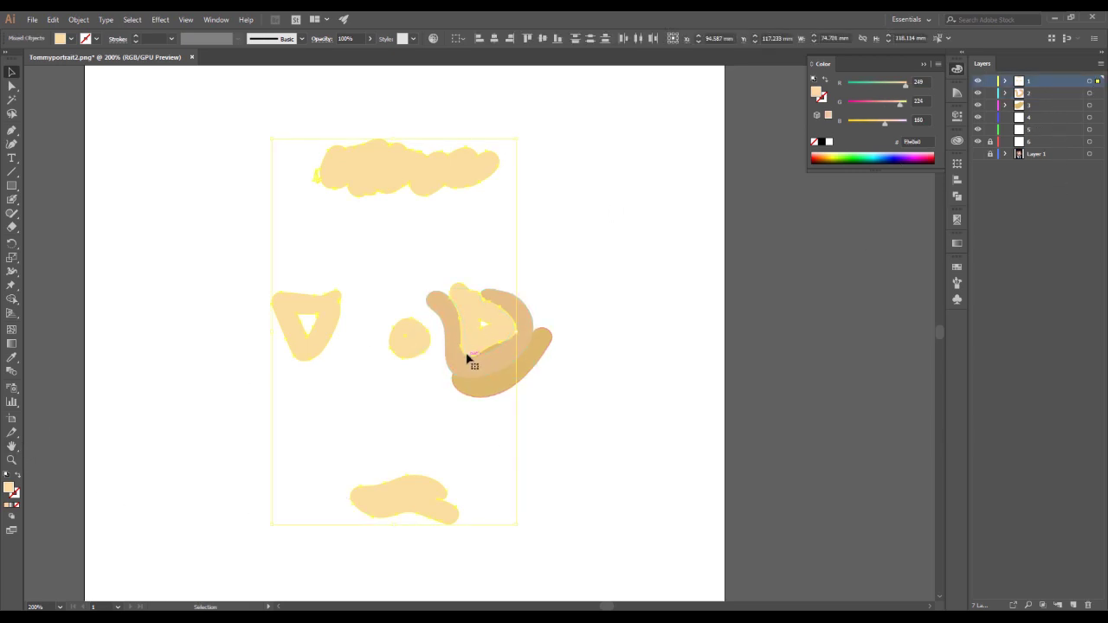
{"action": "key", "text": "Delete"}
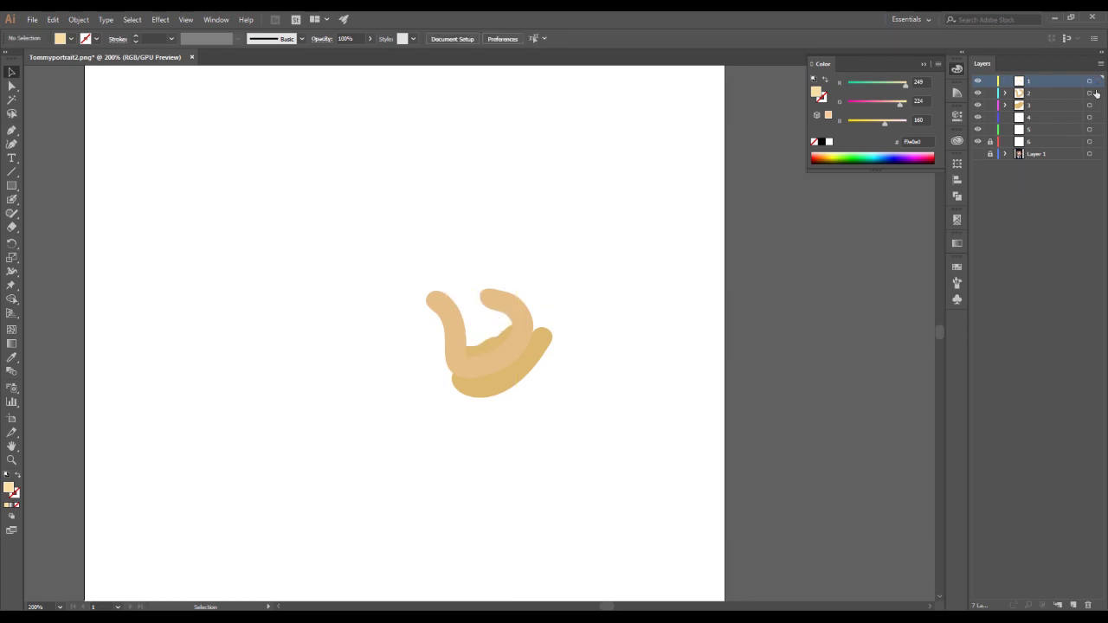
Delete the beige and tan strokes and show the portrait photo again.
{"action": "left_click", "coordinate": [1095, 92]}
{"action": "key", "text": "Delete"}
{"action": "left_click", "coordinate": [1093, 105]}
{"action": "key", "text": "Delete"}
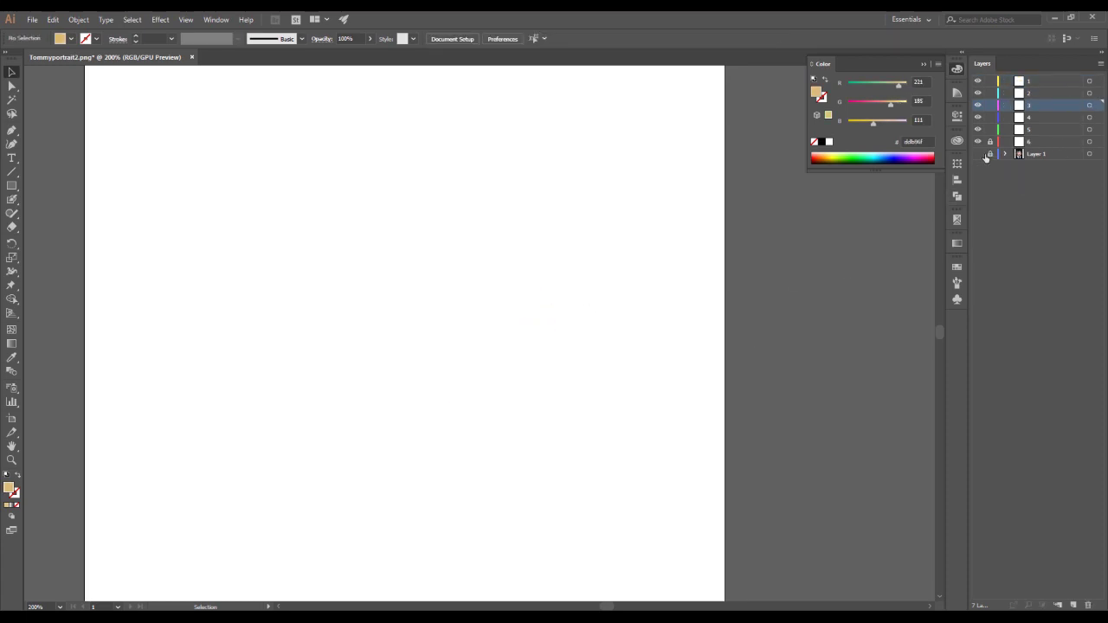
{"action": "left_click", "coordinate": [979, 153]}
{"action": "key", "text": "ctrl+plus"}
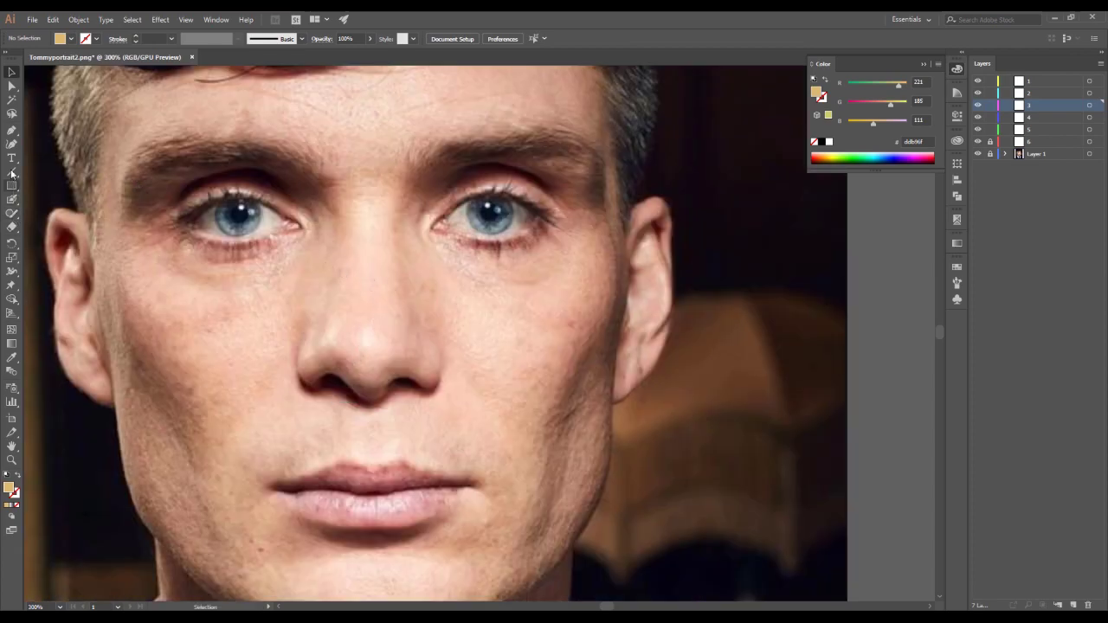
Take the Blob Brush with tan colour and pan the view onto the face.
{"action": "left_click", "coordinate": [12, 199]}
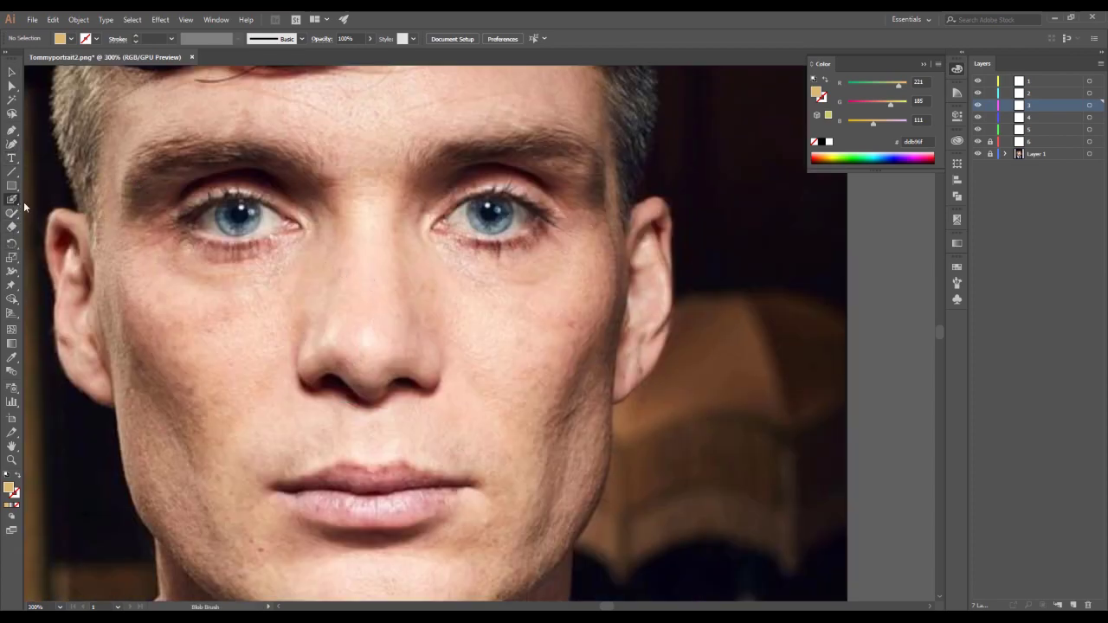
{"action": "key", "text": "shift+x"}
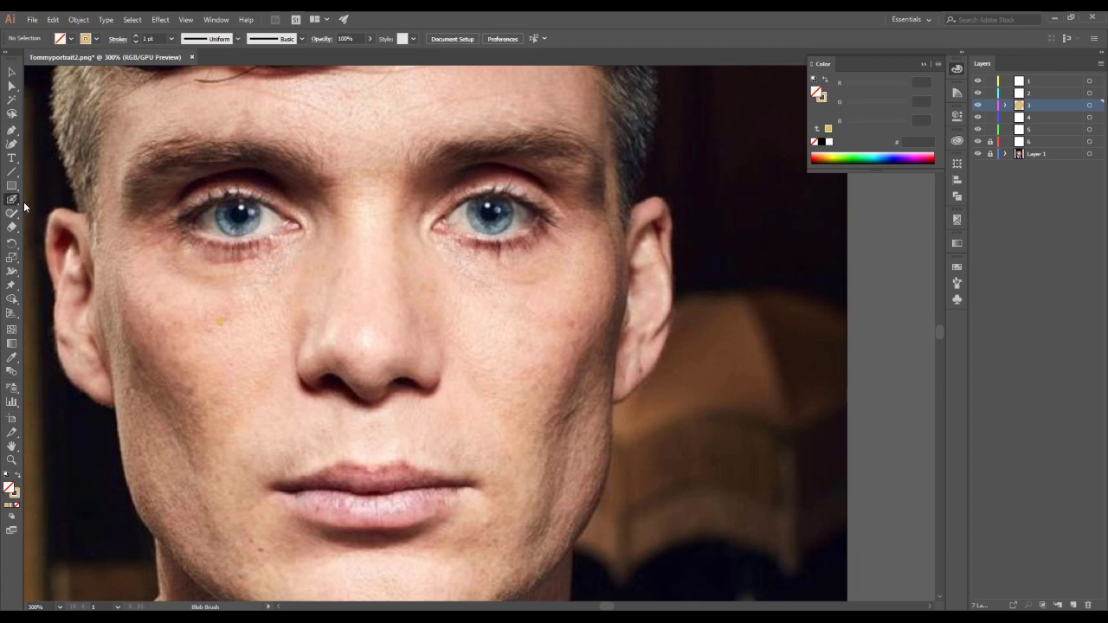
{"action": "key", "text": "space"}
{"action": "key", "text": "shift+x"}
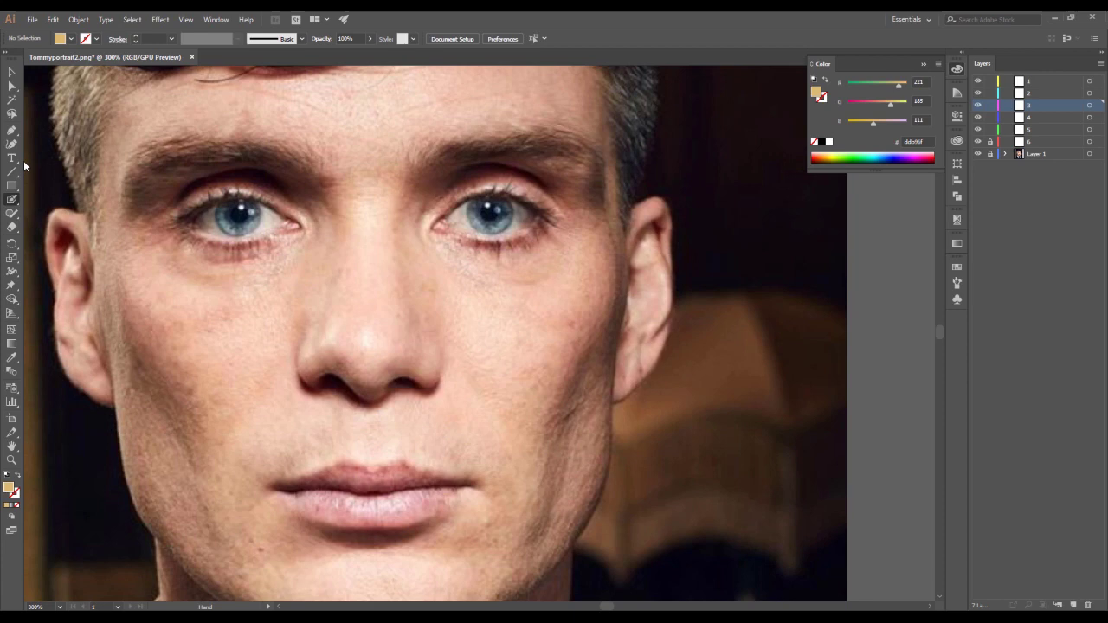
{"action": "left_click_drag", "start_coordinate": [247, 319], "coordinate": [336, 303]}
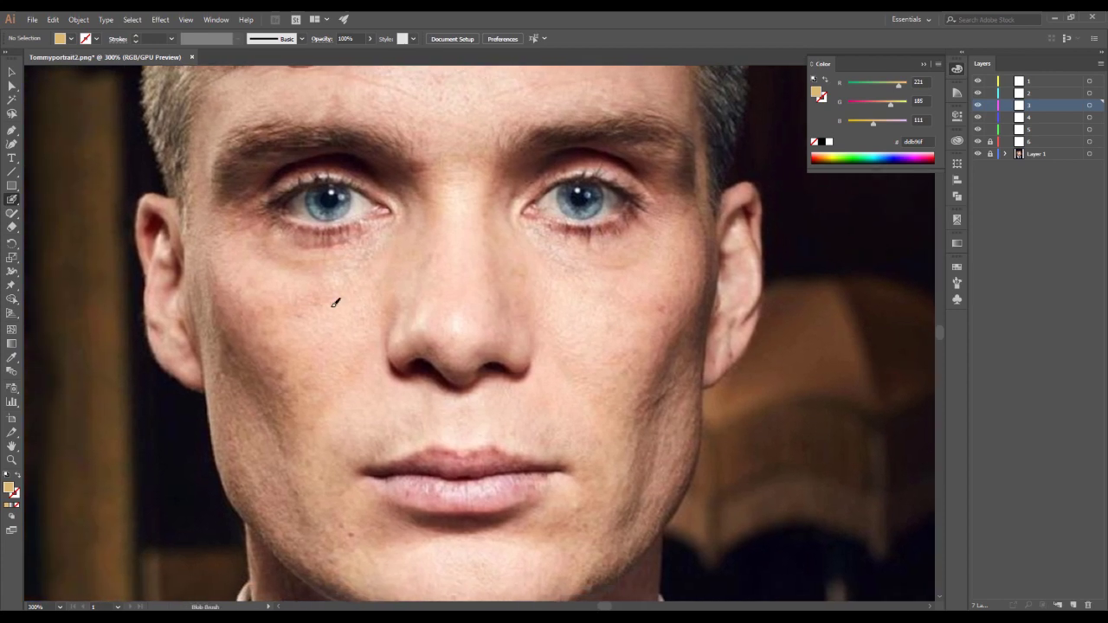
{"action": "scroll", "coordinate": [336, 303], "scroll_direction": "up", "scroll_amount": 4}
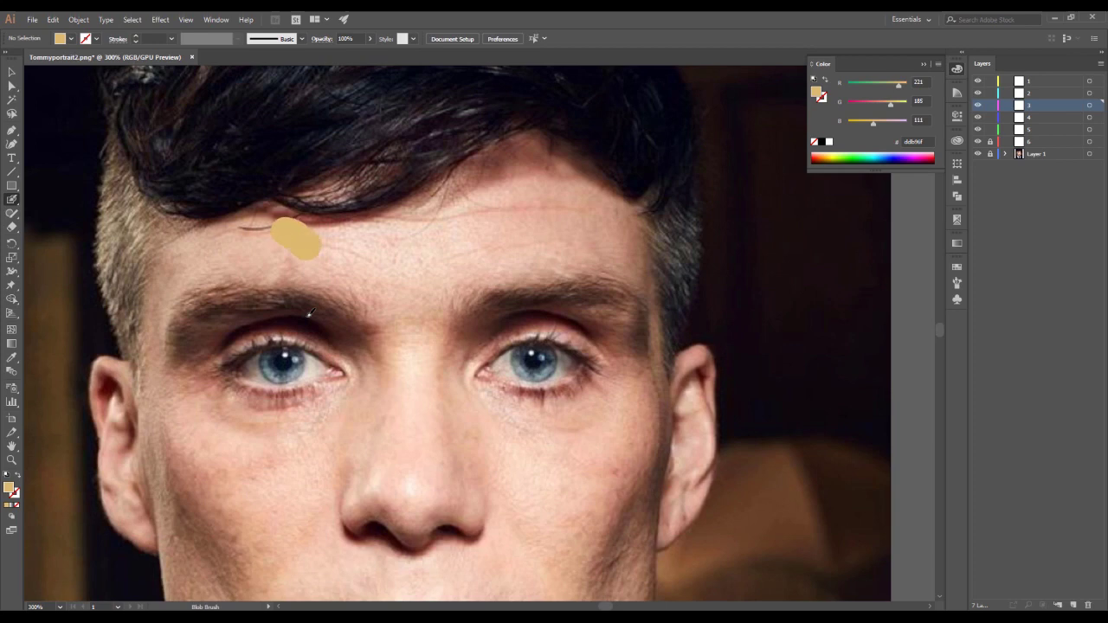
Draw tan outlines around the forehead and nose, then select all the traced outlines.
{"action": "left_click_drag", "start_coordinate": [277, 224], "coordinate": [398, 303]}
{"action": "left_click_drag", "start_coordinate": [264, 227], "coordinate": [336, 260]}
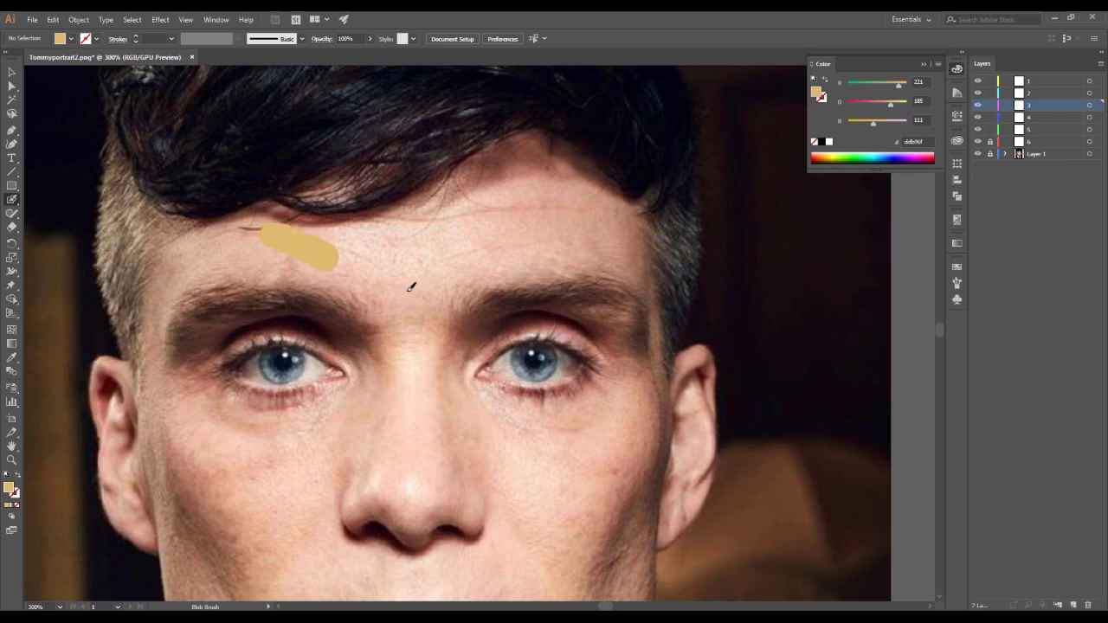
{"action": "key", "text": "shift+x"}
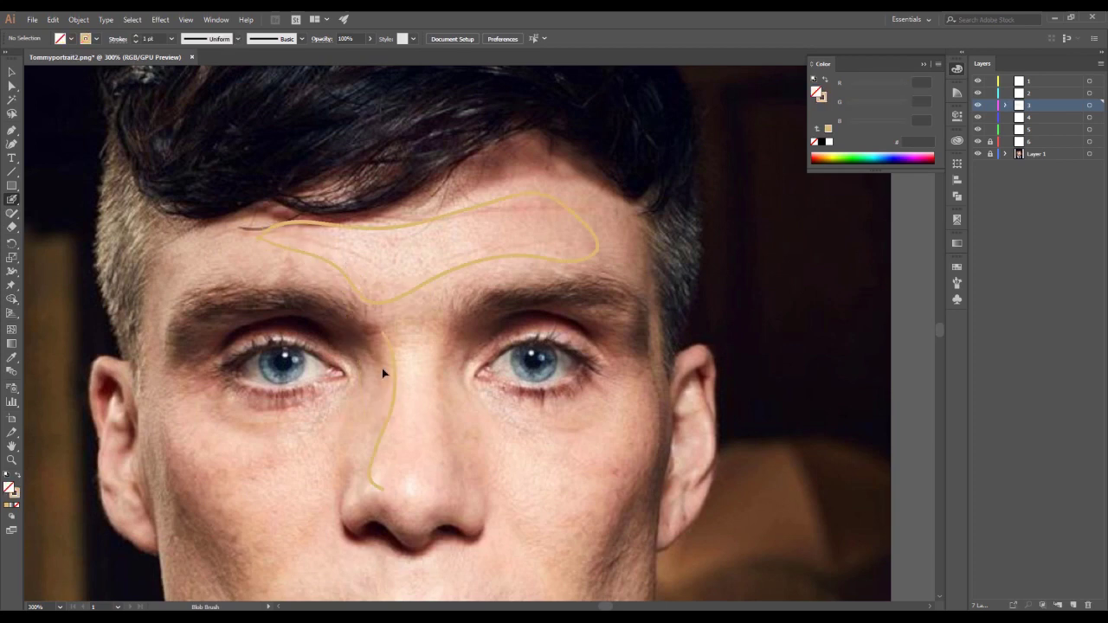
{"action": "left_click_drag", "start_coordinate": [385, 340], "coordinate": [416, 319]}
{"action": "scroll", "coordinate": [415, 318], "scroll_direction": "down", "scroll_amount": 2}
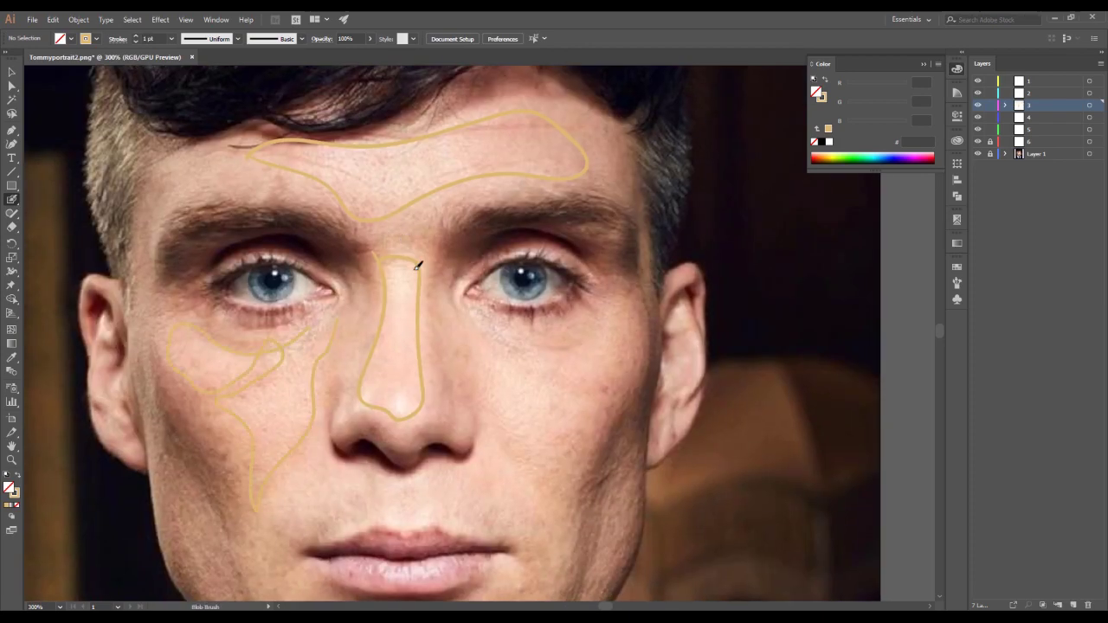
{"action": "mouse_move", "coordinate": [493, 447]}
{"action": "left_mouse_down"}
{"action": "mouse_move", "coordinate": [390, 355]}
{"action": "mouse_move", "coordinate": [408, 234]}
{"action": "left_mouse_up"}
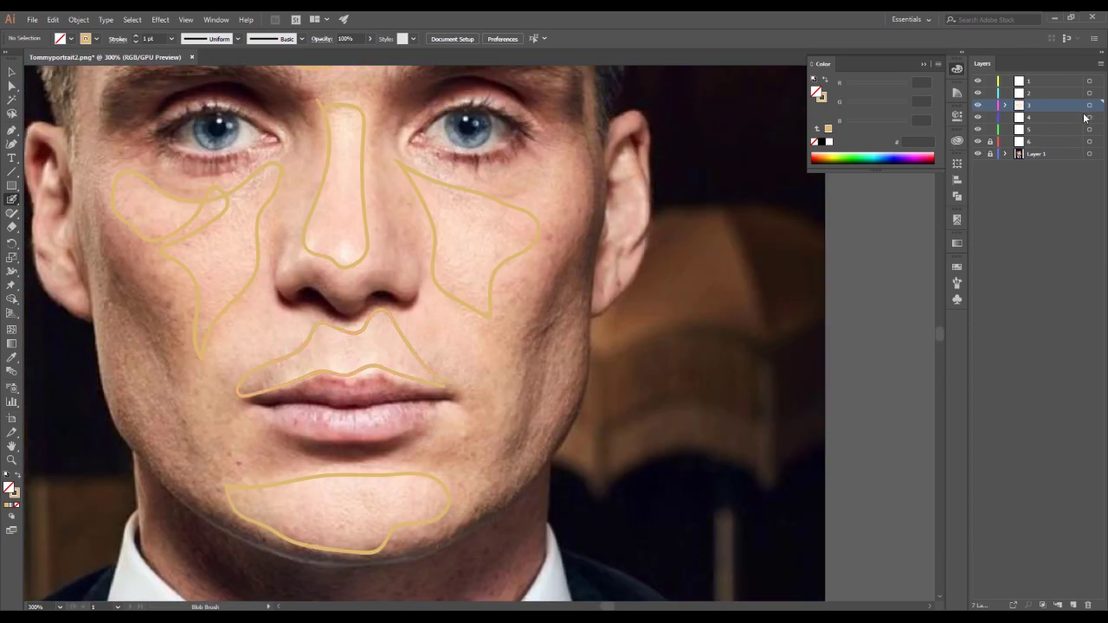
{"action": "left_click", "coordinate": [1089, 105]}
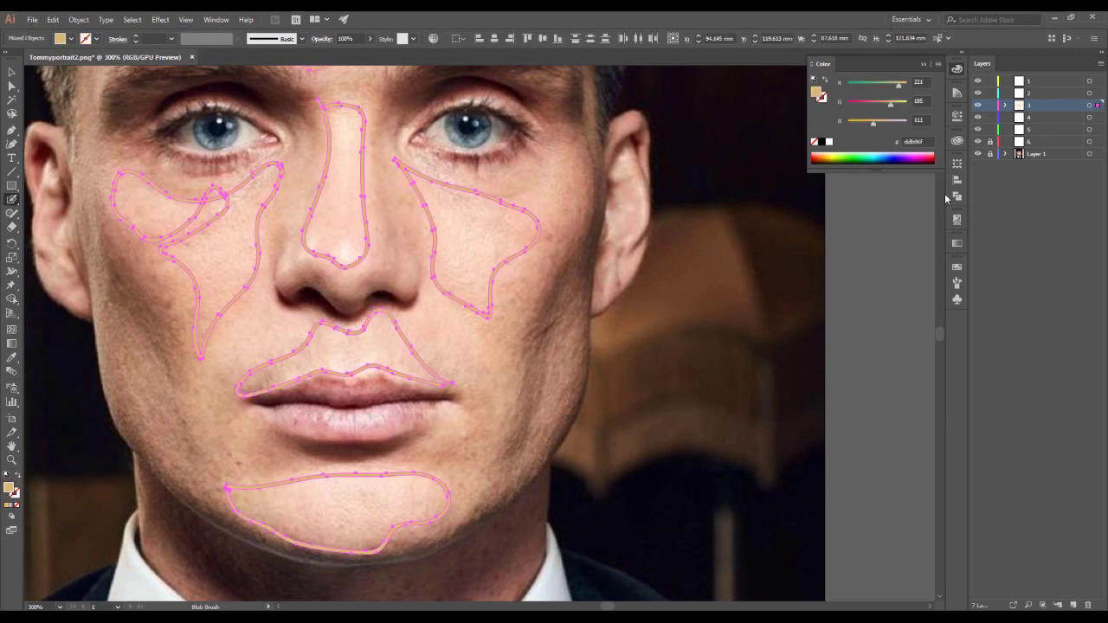
Try filling the left cheek with tan Blob Brush strokes, then undo them.
{"action": "left_click", "coordinate": [12, 130]}
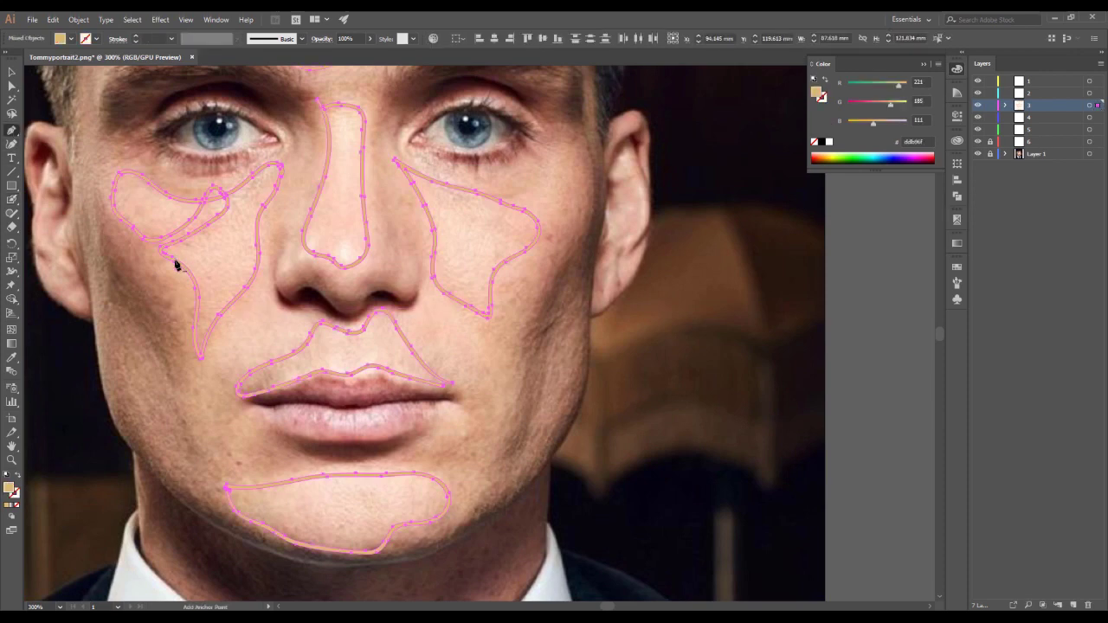
{"action": "left_click", "coordinate": [223, 254]}
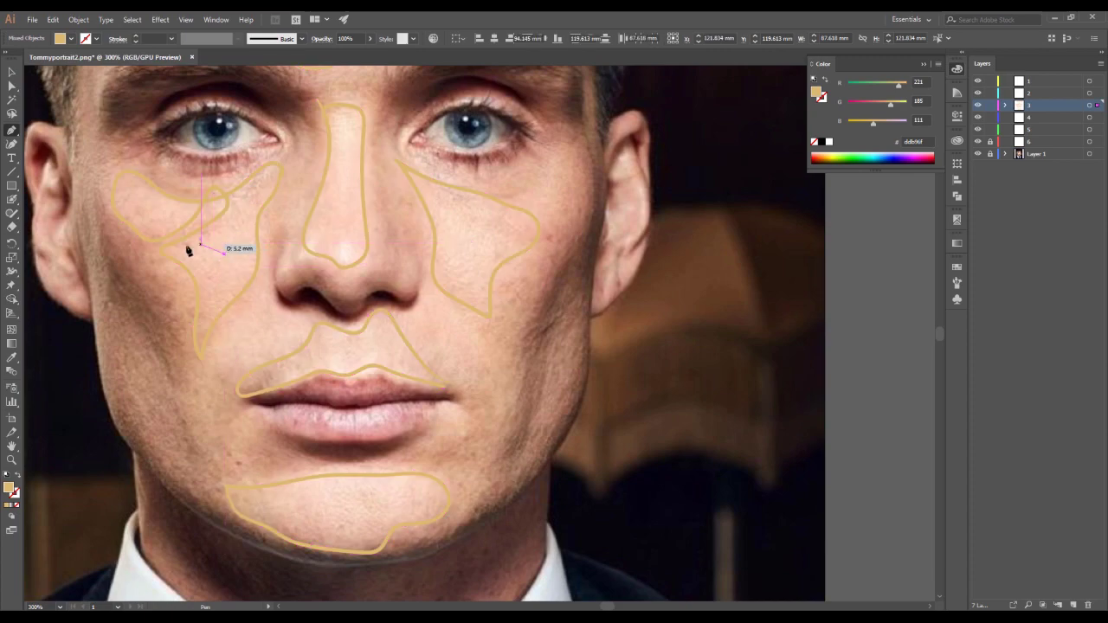
{"action": "left_click", "coordinate": [12, 199]}
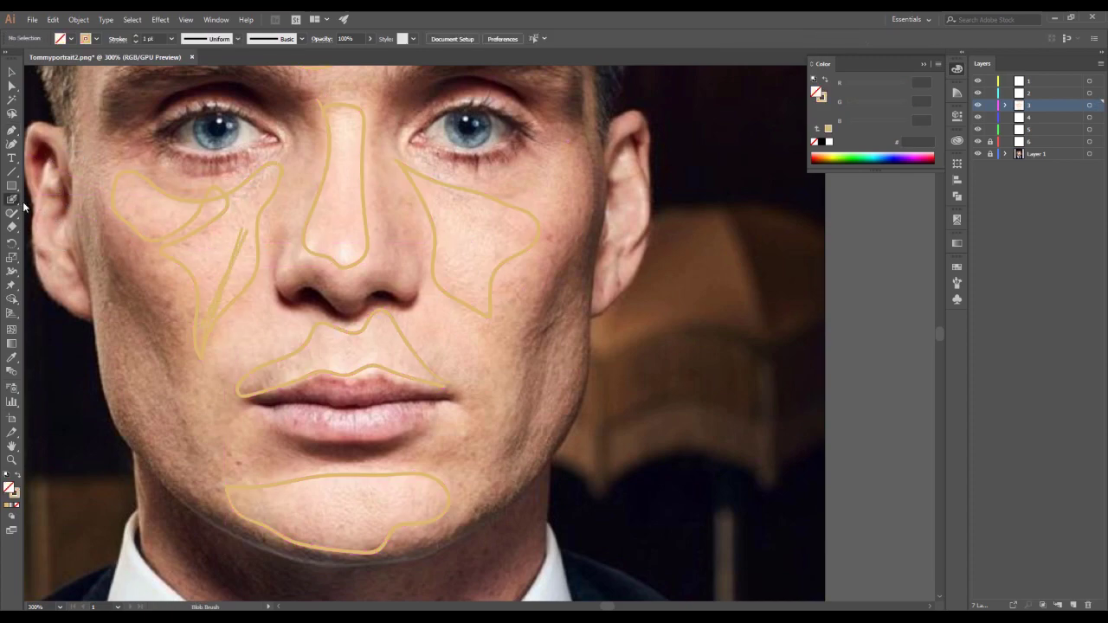
{"action": "mouse_move", "coordinate": [206, 289]}
{"action": "left_mouse_down"}
{"action": "mouse_move", "coordinate": [215, 255]}
{"action": "mouse_move", "coordinate": [249, 250]}
{"action": "left_mouse_up"}
{"action": "left_click_drag", "start_coordinate": [223, 309], "coordinate": [251, 251]}
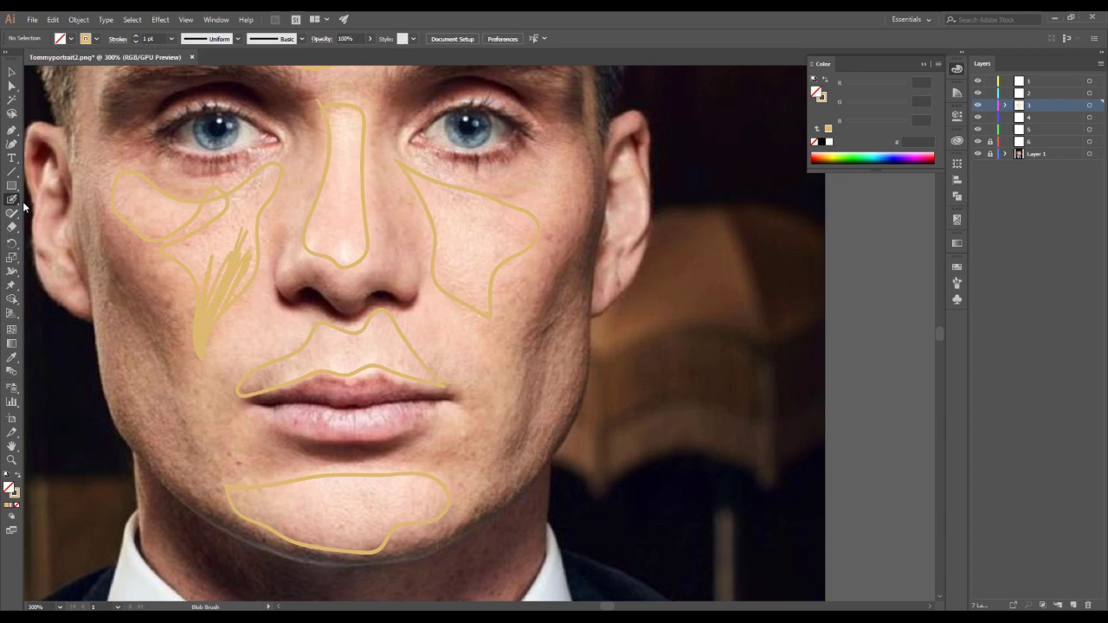
{"action": "left_click_drag", "start_coordinate": [208, 290], "coordinate": [232, 247]}
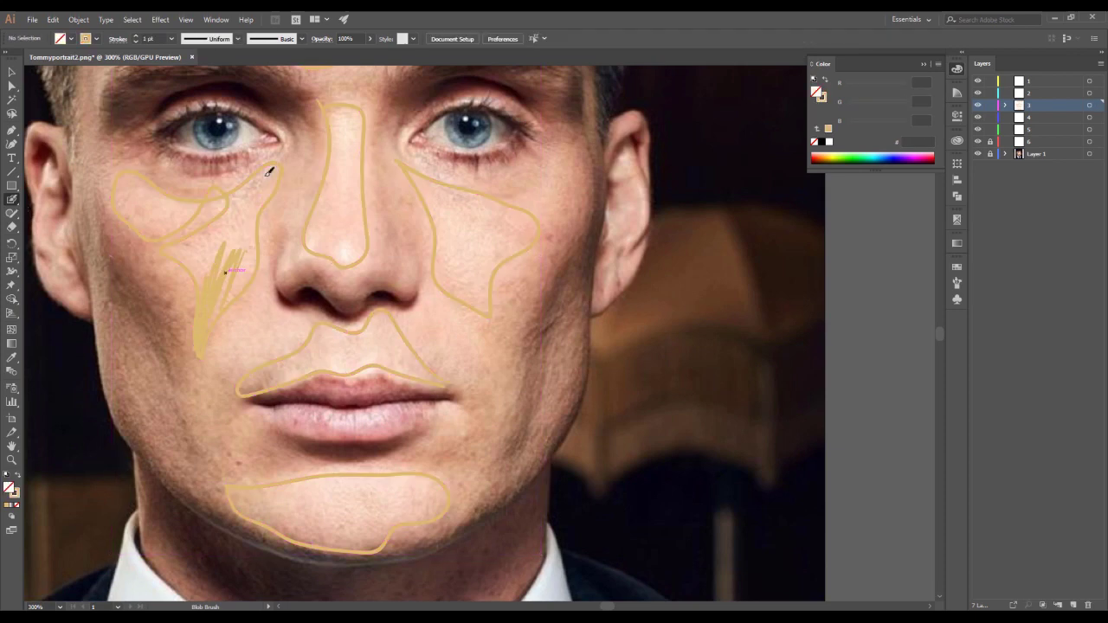
{"action": "mouse_move", "coordinate": [203, 342]}
{"action": "left_mouse_down"}
{"action": "mouse_move", "coordinate": [255, 260]}
{"action": "mouse_move", "coordinate": [221, 329]}
{"action": "left_mouse_up"}
{"action": "key", "text": "ctrl+z"}
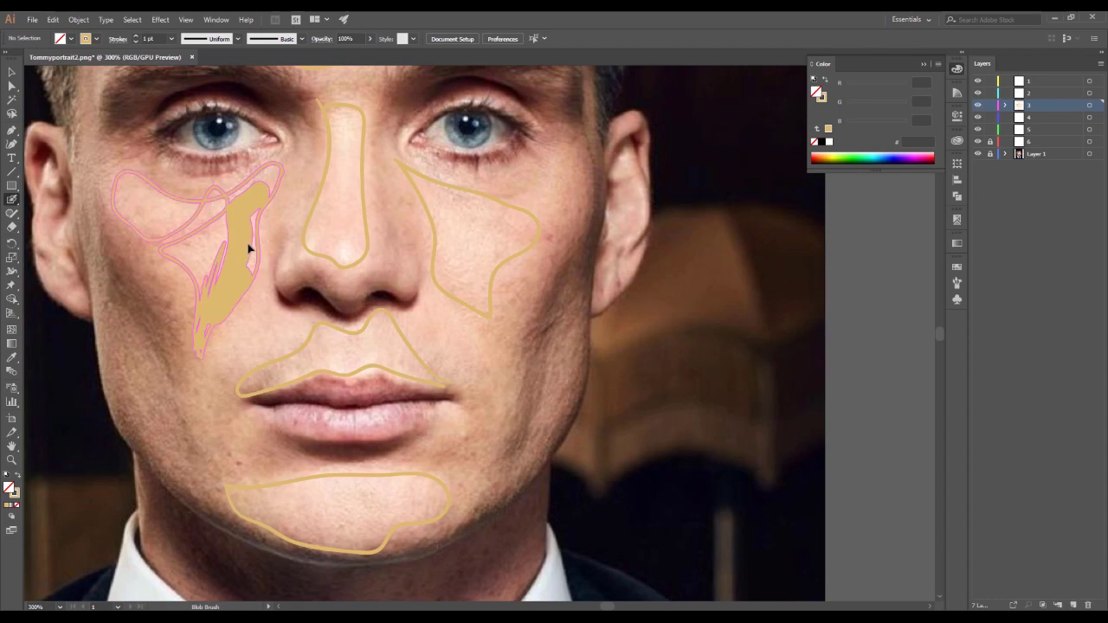
{"action": "left_click_drag", "start_coordinate": [268, 171], "coordinate": [121, 190]}
{"action": "key", "text": "ctrl+z"}
{"action": "key", "text": "ctrl+z"}
Trace a closed, tan-filled Pen shape over the area above the upper lip.
{"action": "left_click", "coordinate": [10, 132]}
{"action": "key", "text": "ctrl+equal"}
{"action": "key", "text": "ctrl+equal"}
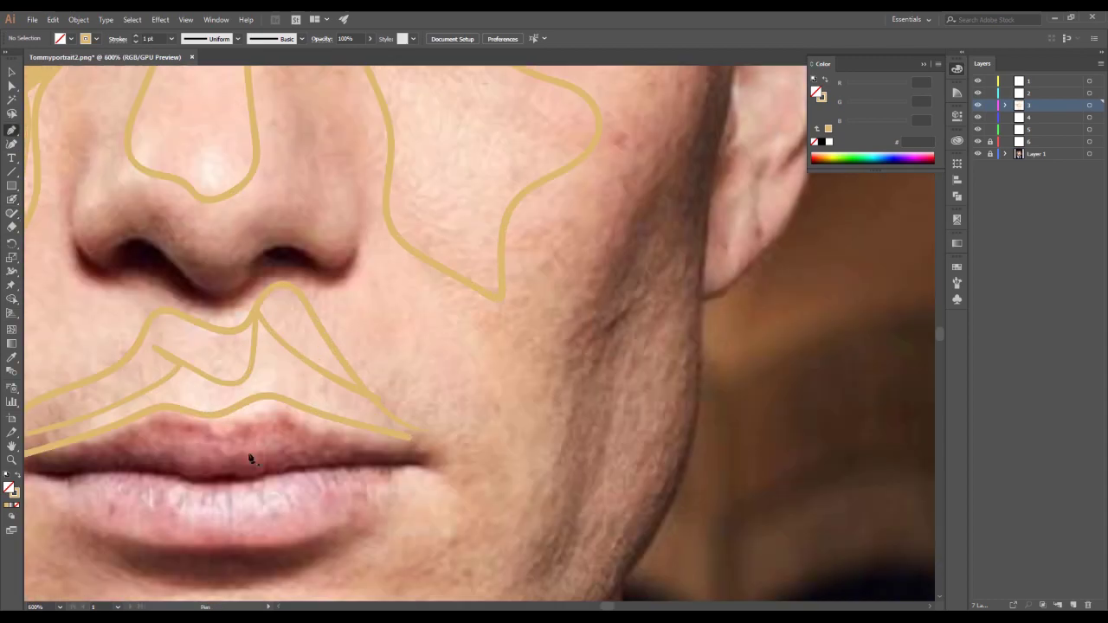
{"action": "left_click", "coordinate": [206, 401]}
{"action": "left_click", "coordinate": [348, 363]}
{"action": "left_click", "coordinate": [606, 386]}
{"action": "left_click", "coordinate": [477, 236]}
{"action": "left_click", "coordinate": [346, 260]}
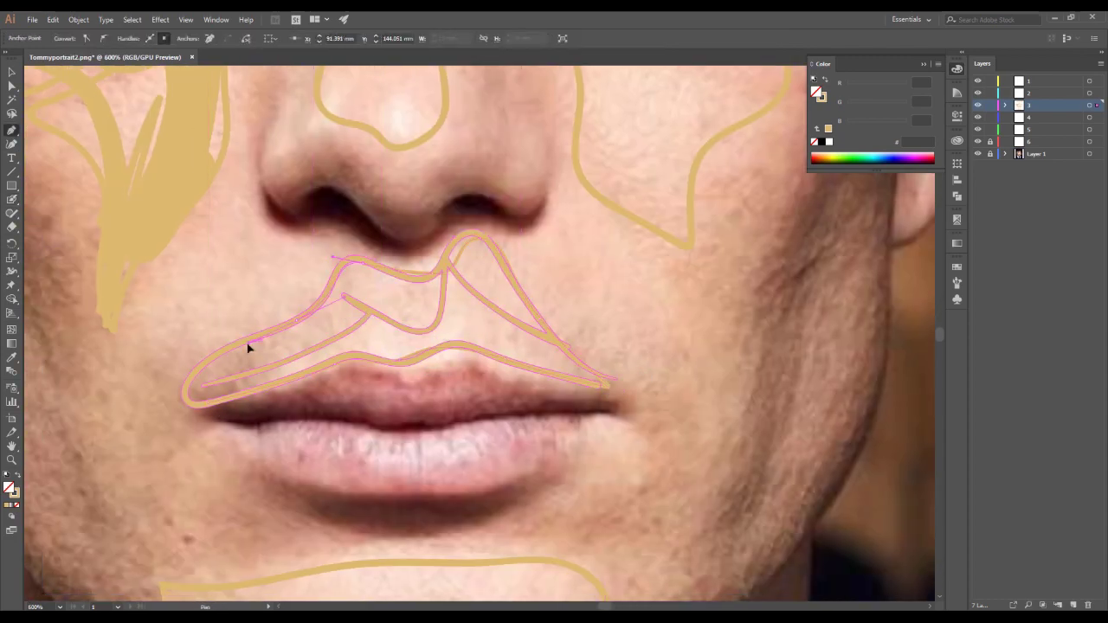
{"action": "left_click", "coordinate": [191, 400]}
{"action": "key", "text": "shift+x"}
{"action": "scroll", "coordinate": [321, 193], "scroll_direction": "up", "scroll_amount": 5}
Trace the right cheek and the nose as closed tan Pen shapes.
{"action": "left_click", "coordinate": [445, 462]}
{"action": "left_click", "coordinate": [599, 291]}
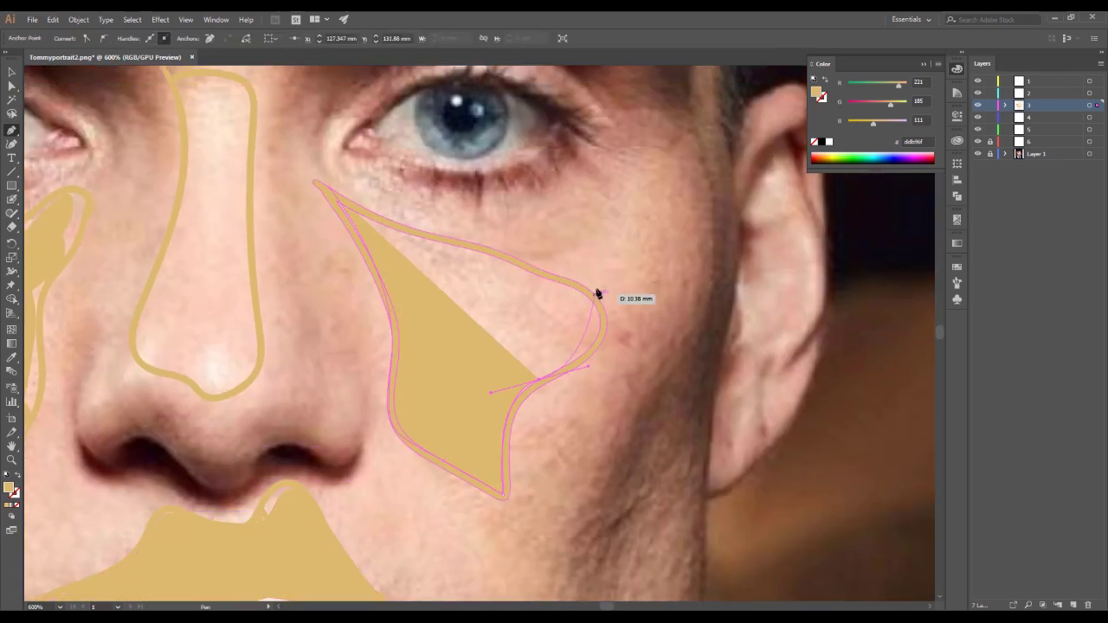
{"action": "left_click_drag", "start_coordinate": [298, 220], "coordinate": [373, 330]}
{"action": "left_click", "coordinate": [257, 209]}
{"action": "left_click", "coordinate": [250, 374]}
{"action": "left_click", "coordinate": [217, 472]}
{"action": "left_click", "coordinate": [295, 520]}
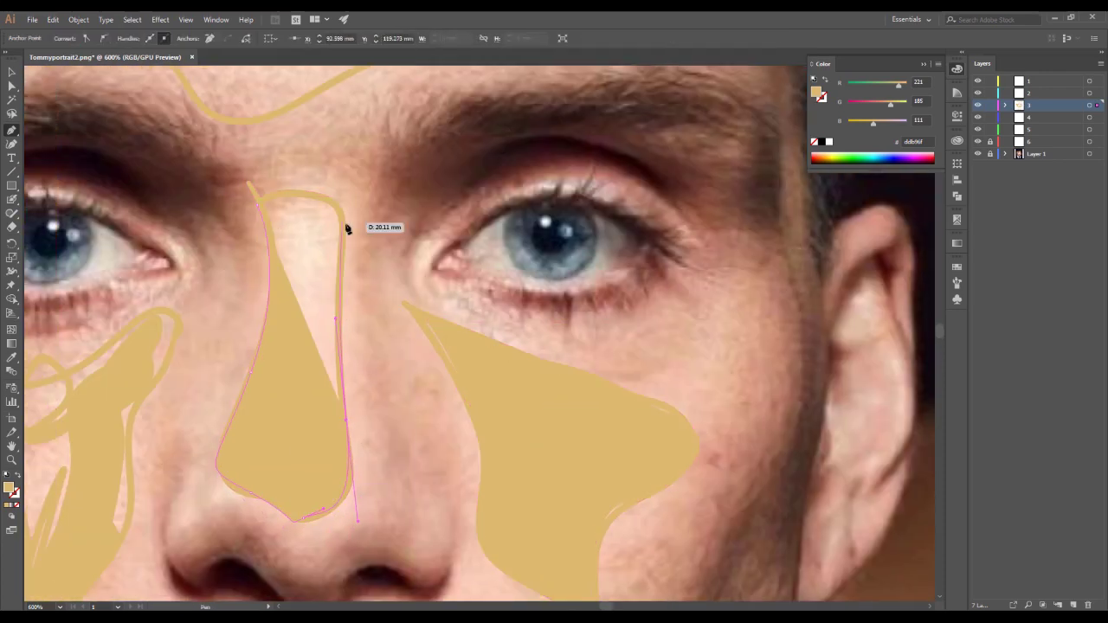
{"action": "left_click", "coordinate": [347, 205]}
{"action": "left_click", "coordinate": [258, 209]}
Trace the forehead as a closed tan Pen shape.
{"action": "scroll", "coordinate": [230, 245], "scroll_direction": "up", "scroll_amount": 5}
{"action": "left_click", "coordinate": [100, 307]}
{"action": "left_click", "coordinate": [338, 433]}
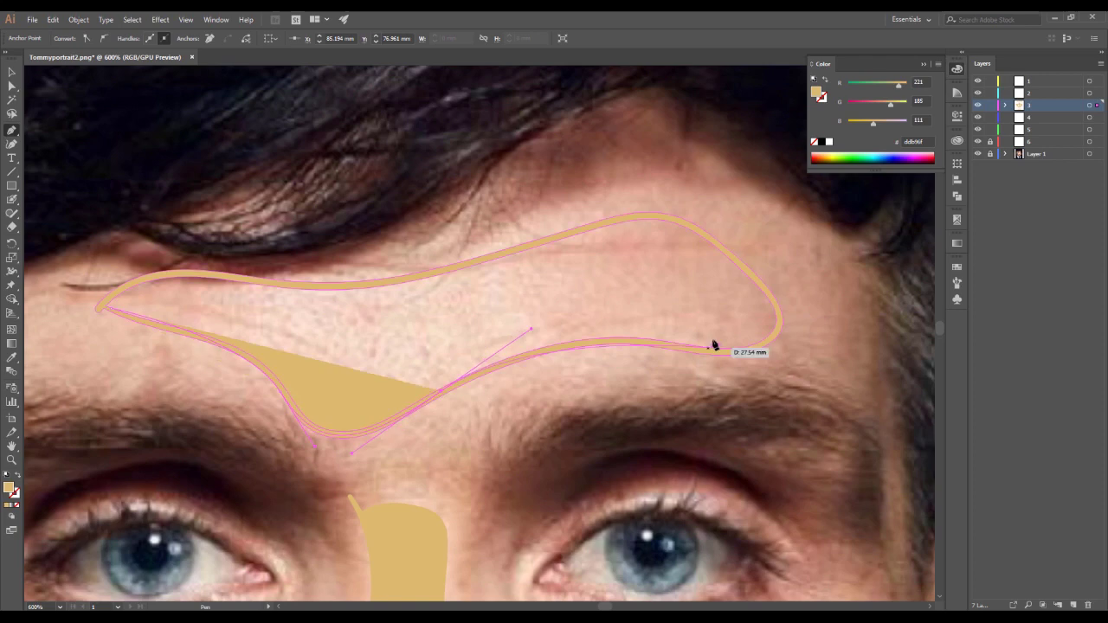
{"action": "left_click", "coordinate": [717, 350]}
{"action": "left_click", "coordinate": [766, 299]}
{"action": "left_click", "coordinate": [589, 240]}
{"action": "left_click", "coordinate": [100, 308]}
Trace the left cheek as a closed tan Pen shape.
{"action": "scroll", "coordinate": [174, 280], "scroll_direction": "down", "scroll_amount": 5}
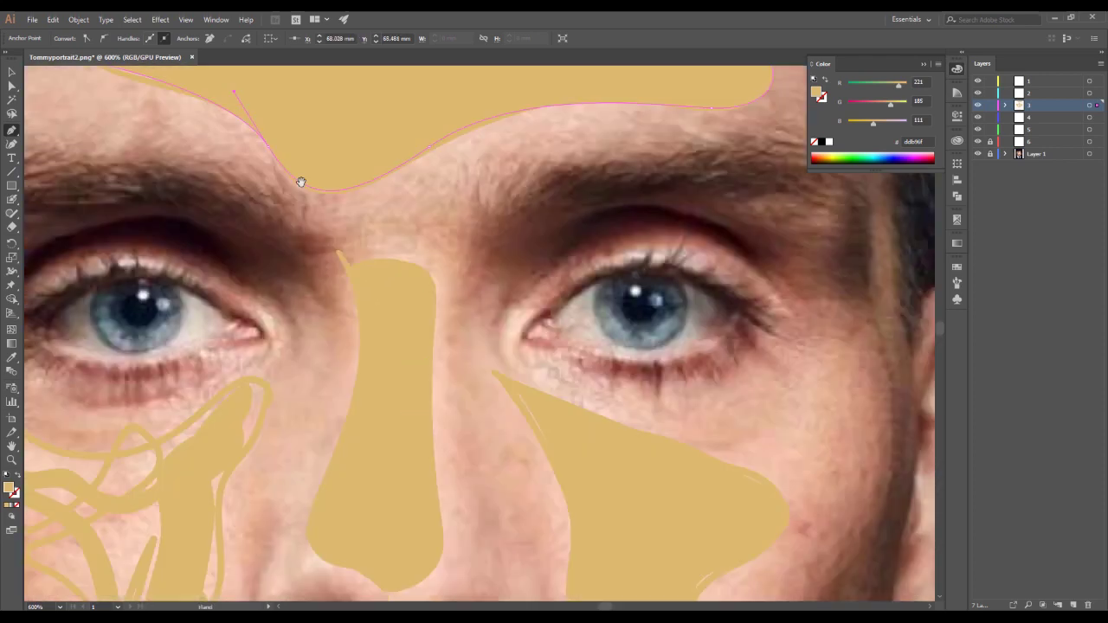
{"action": "scroll", "coordinate": [303, 260], "scroll_direction": "down", "scroll_amount": 5}
{"action": "left_click", "coordinate": [276, 501]}
{"action": "left_click", "coordinate": [293, 441]}
{"action": "left_click", "coordinate": [388, 356]}
{"action": "left_click", "coordinate": [240, 217]}
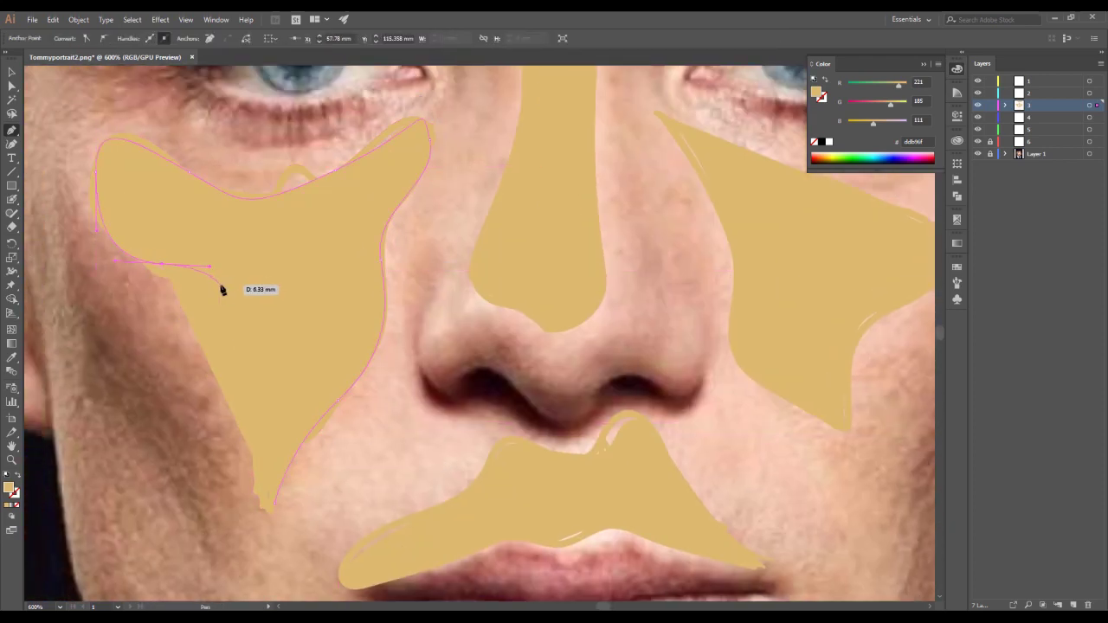
{"action": "key", "text": "ctrl+z"}
{"action": "left_click", "coordinate": [275, 511]}
Trace the chin as a closed tan shape, then zoom out with the Selection tool active.
{"action": "scroll", "coordinate": [199, 425], "scroll_direction": "down", "scroll_amount": 5}
{"action": "left_click", "coordinate": [512, 494]}
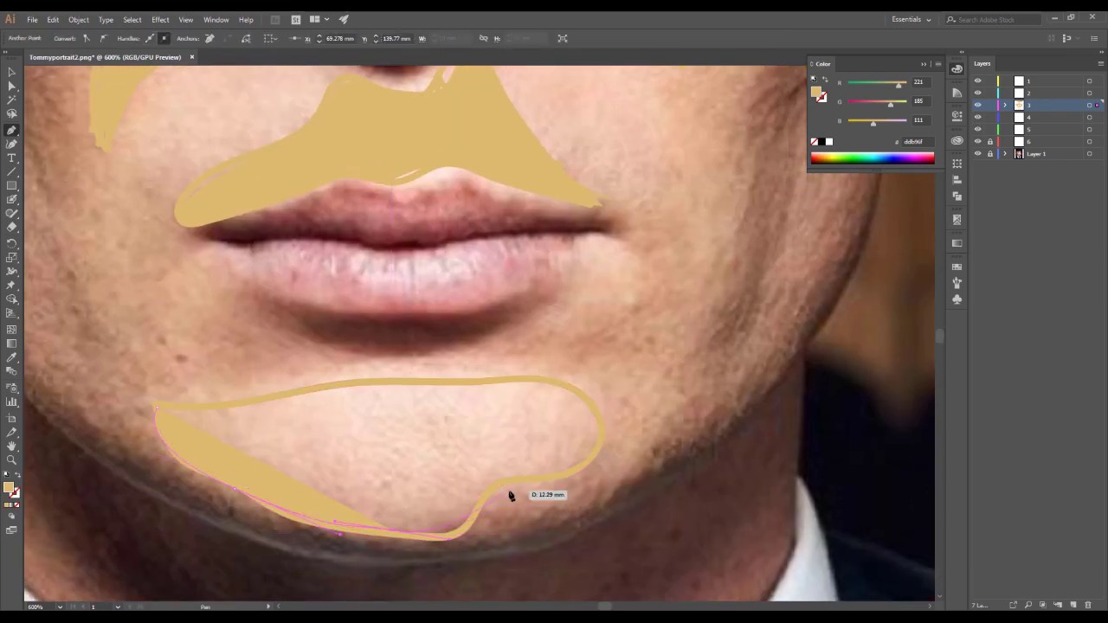
{"action": "left_click_drag", "start_coordinate": [480, 381], "coordinate": [654, 377]}
{"action": "left_click", "coordinate": [294, 398]}
{"action": "key", "text": "v"}
{"action": "key", "text": "ctrl+minus"}
{"action": "key", "text": "ctrl+minus"}
{"action": "key", "text": "ctrl+minus"}
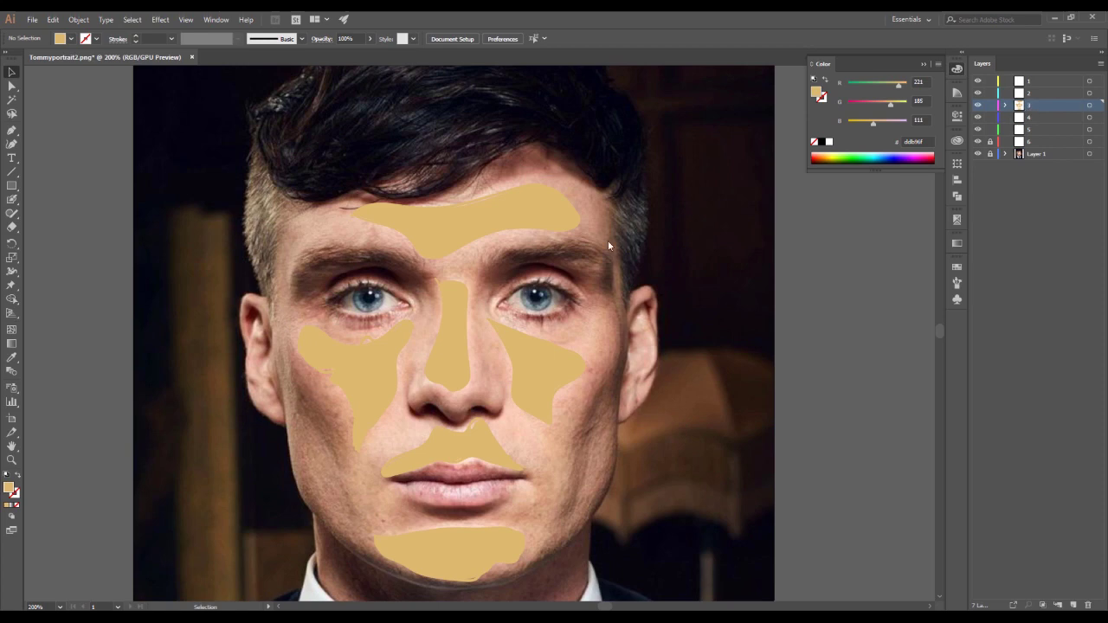
Rename the traced-shapes layer to 1 and move it to the top of the stack.
{"action": "double_click", "coordinate": [1030, 105]}
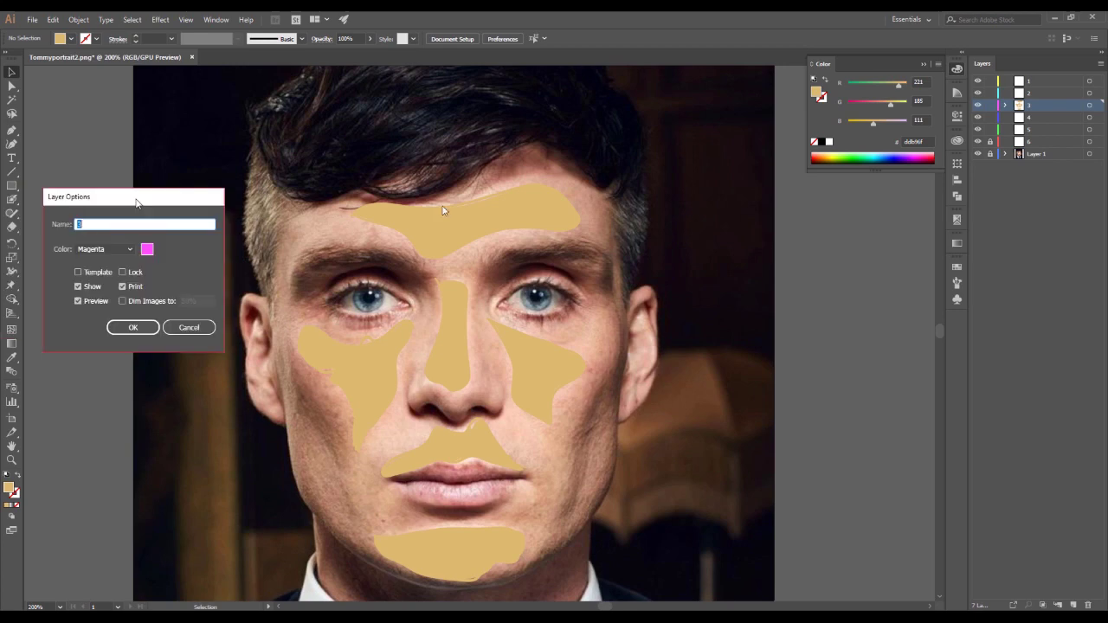
{"action": "left_click_drag", "start_coordinate": [140, 202], "coordinate": [538, 206]}
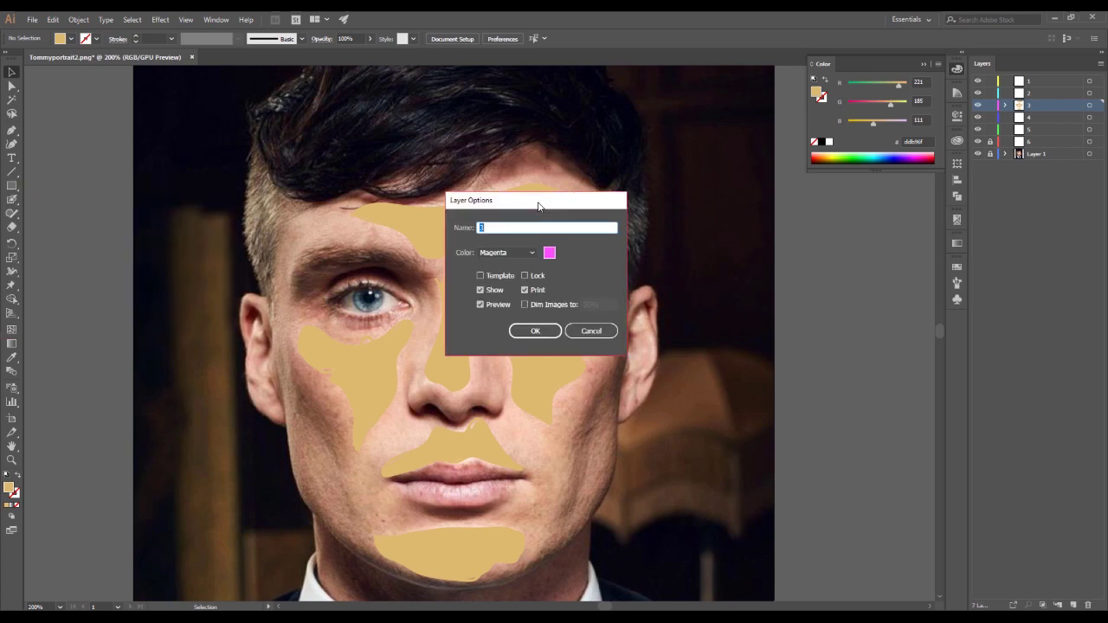
{"action": "left_click", "coordinate": [537, 331]}
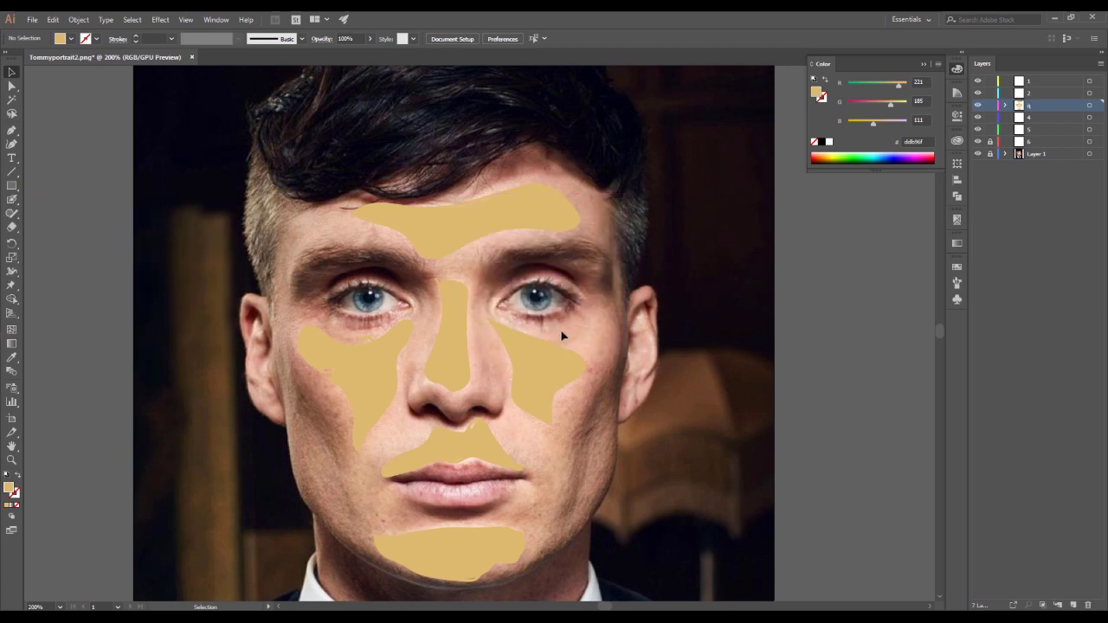
{"action": "double_click", "coordinate": [1030, 106]}
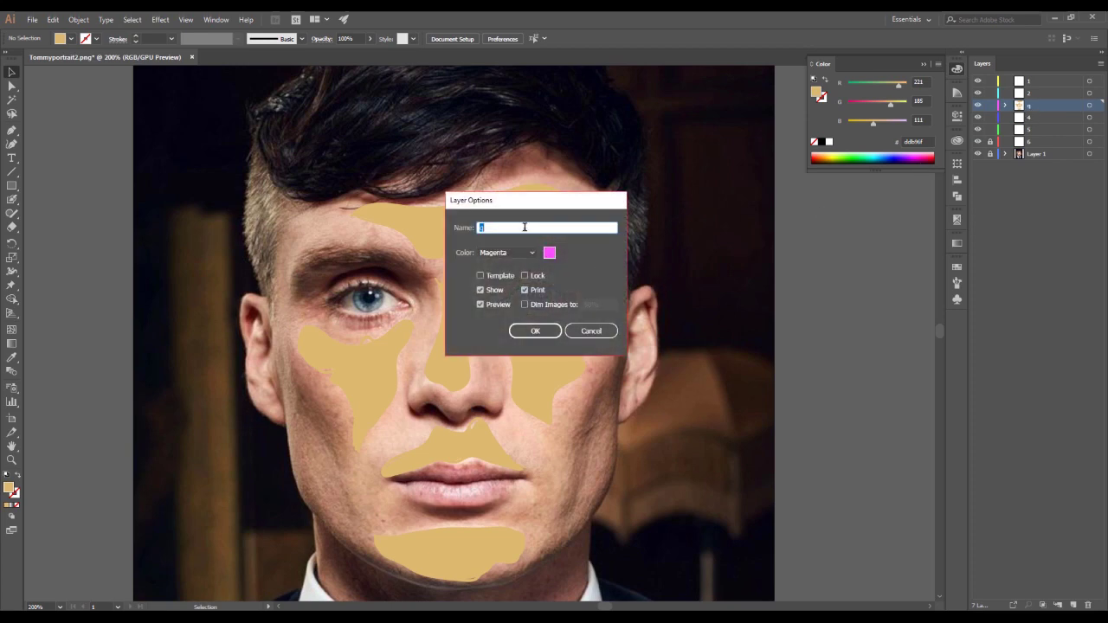
{"action": "key", "text": "Return"}
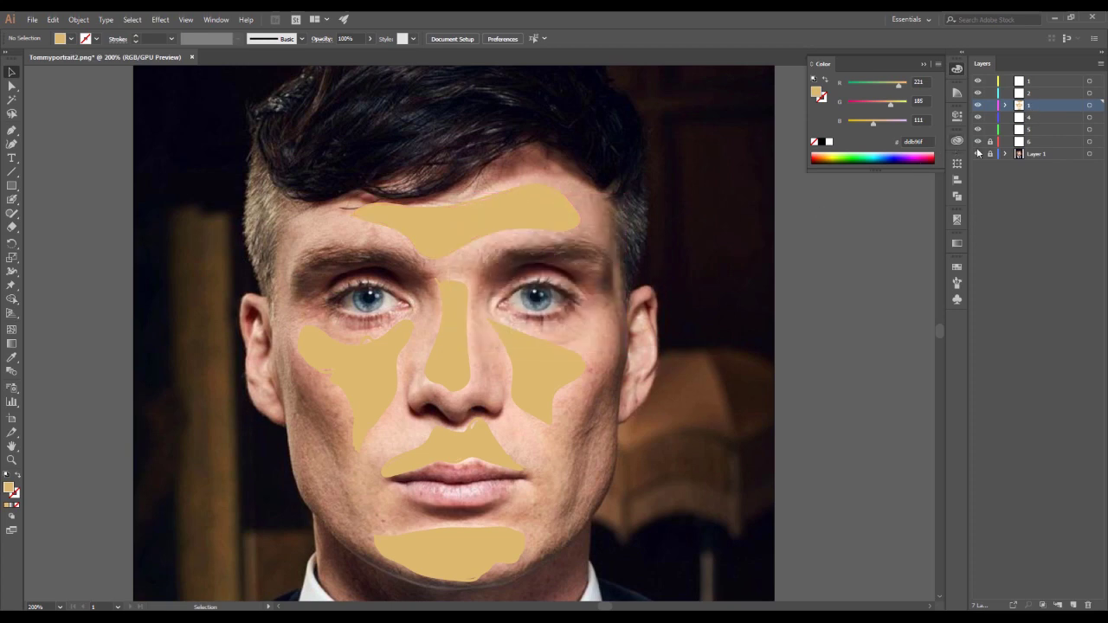
{"action": "left_click_drag", "start_coordinate": [1037, 109], "coordinate": [1040, 80]}
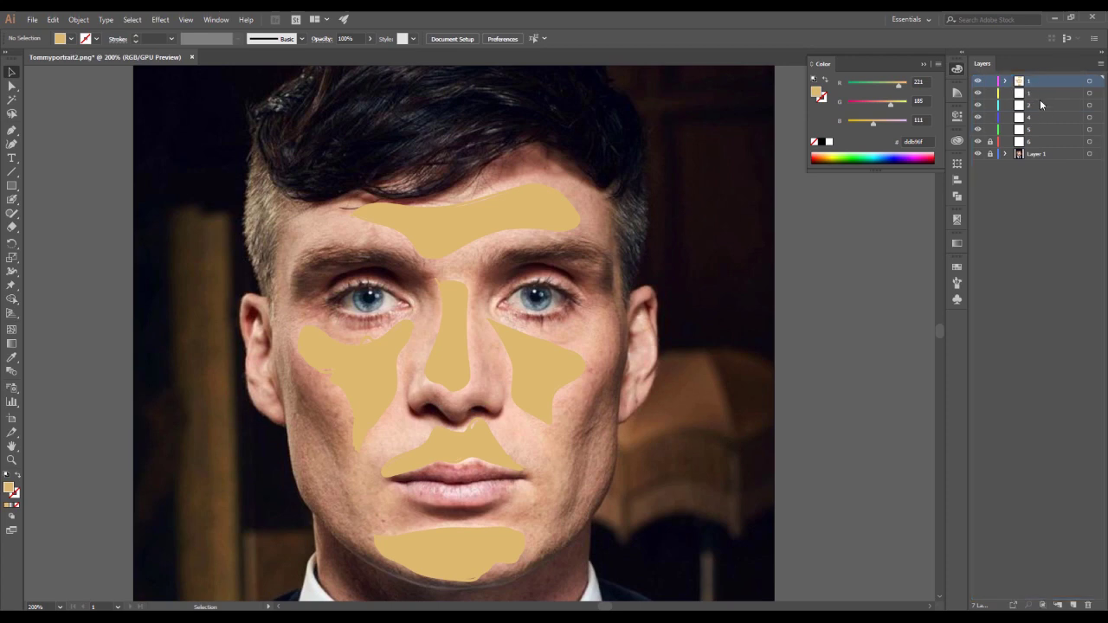
Rename the second layer to 3 and drag it above layer 2.
{"action": "double_click", "coordinate": [1035, 92]}
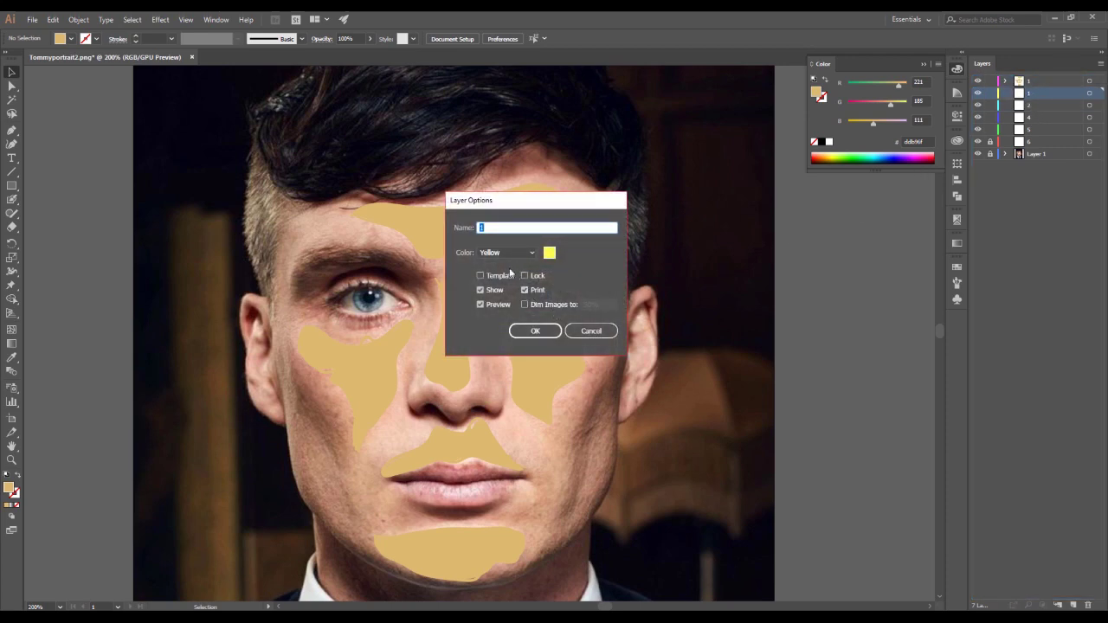
{"action": "type", "text": "3"}
{"action": "key", "text": "Return"}
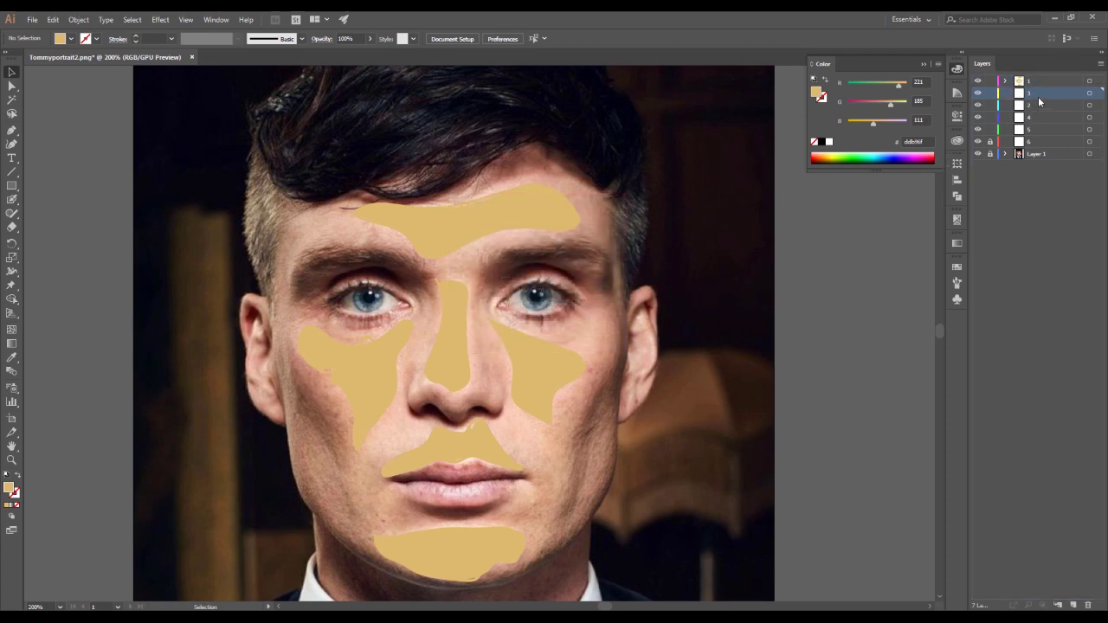
{"action": "left_click_drag", "start_coordinate": [1040, 104], "coordinate": [1040, 89]}
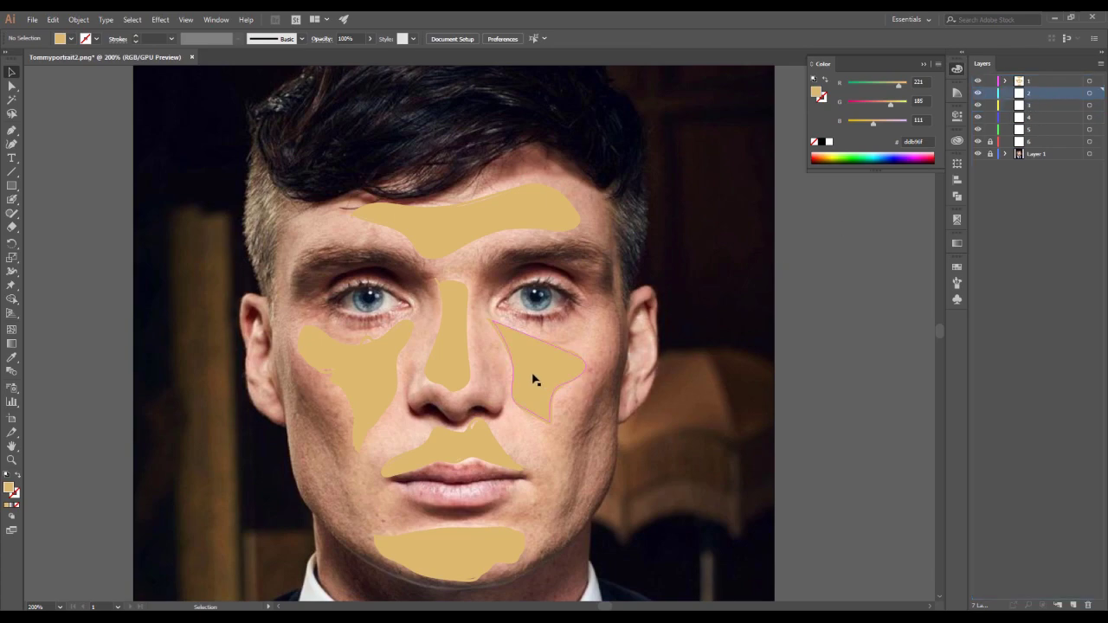
{"action": "key", "text": "ctrl+="}
Set the Pen fill to magenta #c61880 and begin a curved path over the left brow.
{"action": "scroll", "coordinate": [525, 372], "scroll_direction": "up", "scroll_amount": 2}
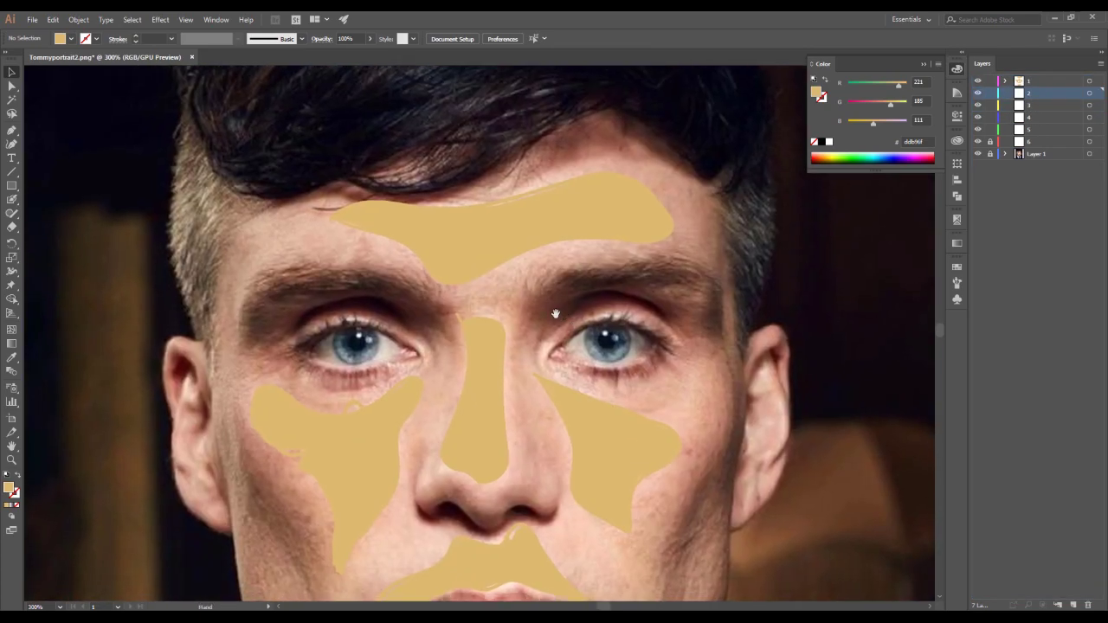
{"action": "left_click", "coordinate": [13, 130]}
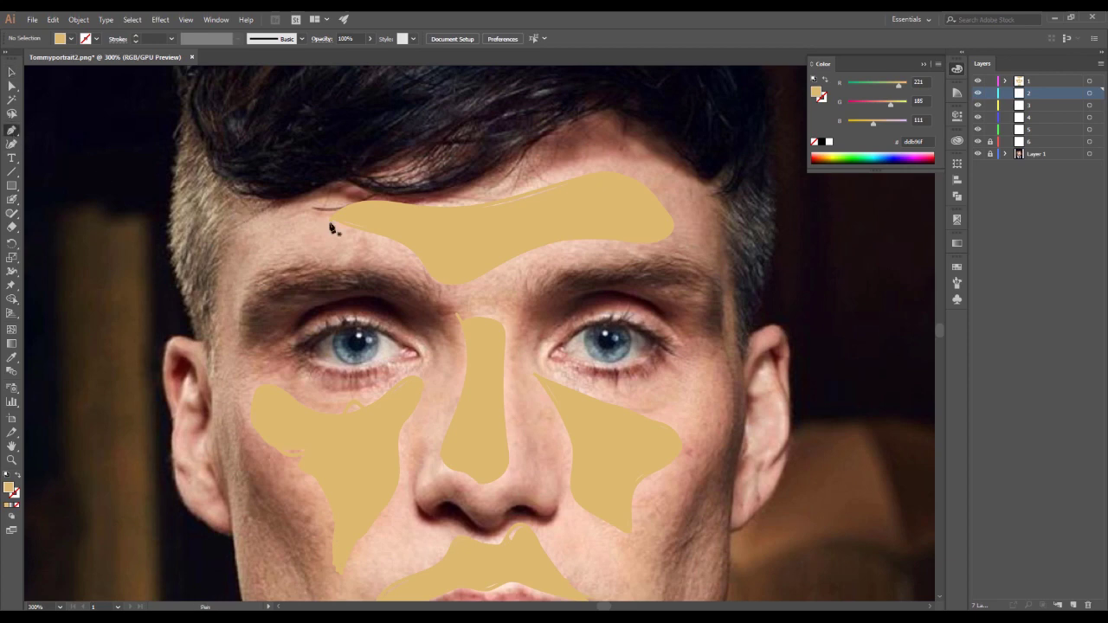
{"action": "double_click", "coordinate": [10, 489]}
{"action": "left_click_drag", "start_coordinate": [490, 253], "coordinate": [491, 221]}
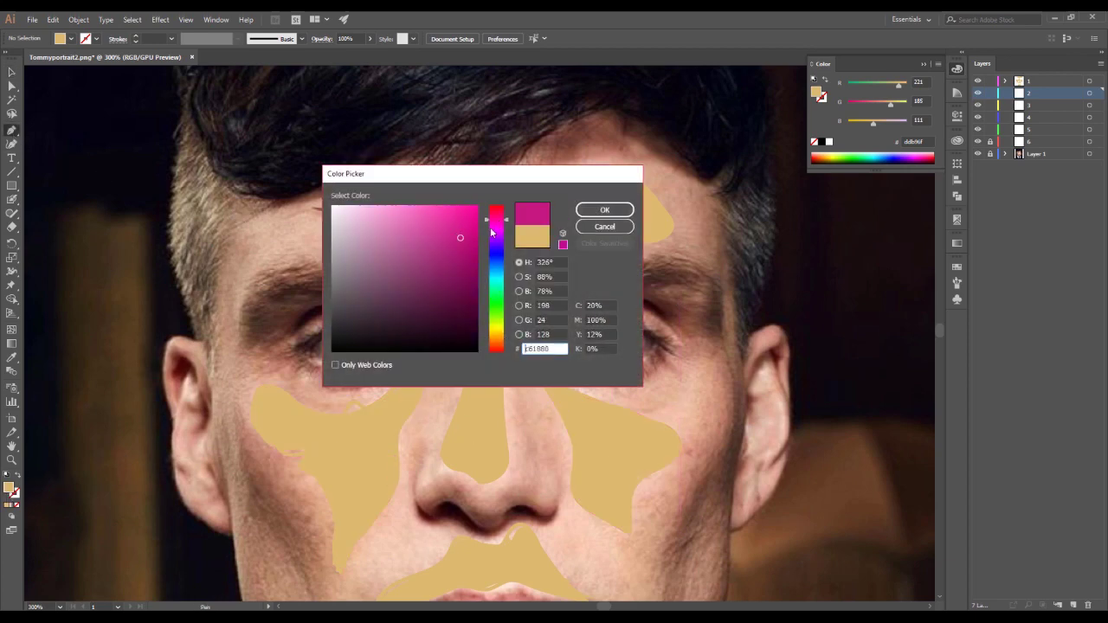
{"action": "left_click", "coordinate": [595, 210]}
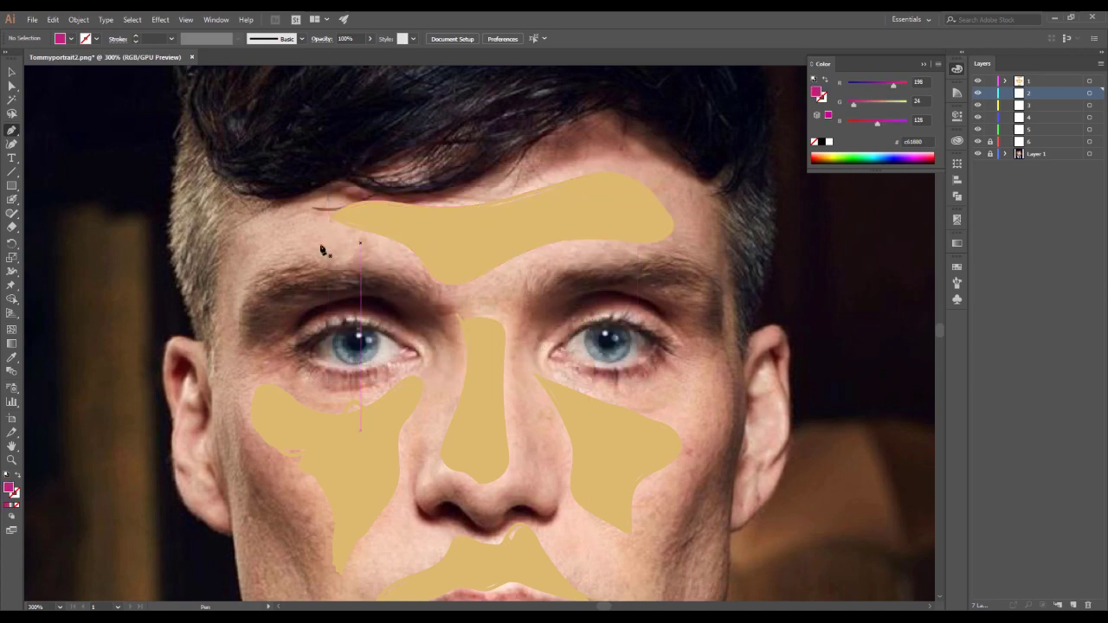
{"action": "left_click", "coordinate": [290, 236]}
{"action": "left_click_drag", "start_coordinate": [381, 255], "coordinate": [425, 285]}
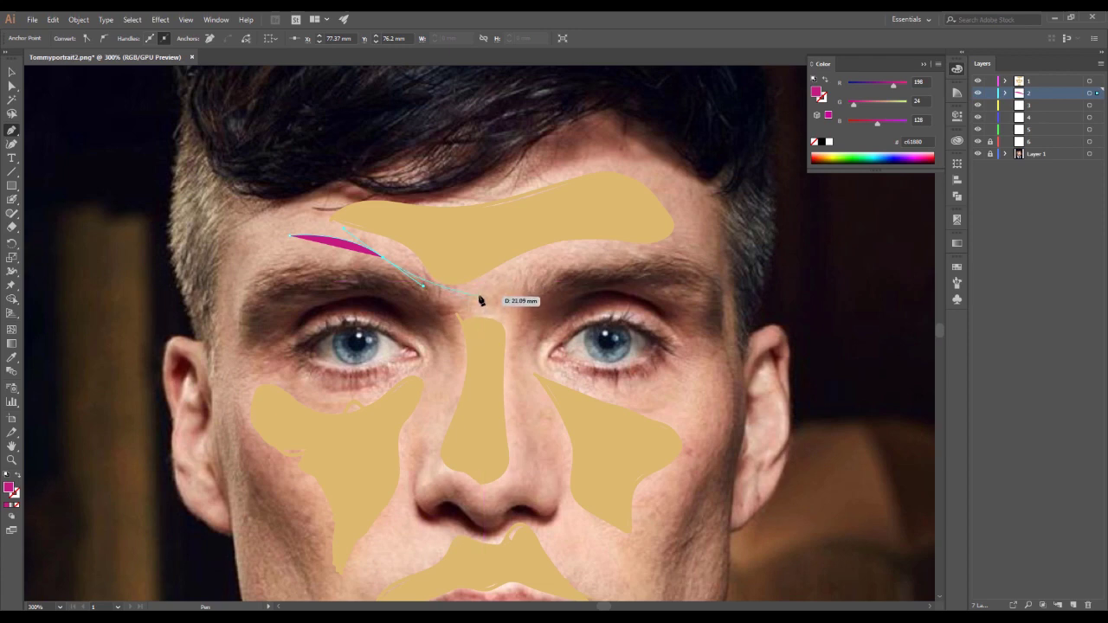
Trace a closed magenta path around the forehead patch above both brows.
{"action": "left_click_drag", "start_coordinate": [485, 289], "coordinate": [529, 260]}
{"action": "mouse_move", "coordinate": [683, 216]}
{"action": "left_mouse_down"}
{"action": "mouse_move", "coordinate": [638, 185]}
{"action": "mouse_move", "coordinate": [564, 161]}
{"action": "left_mouse_up"}
{"action": "left_click_drag", "start_coordinate": [439, 192], "coordinate": [407, 195]}
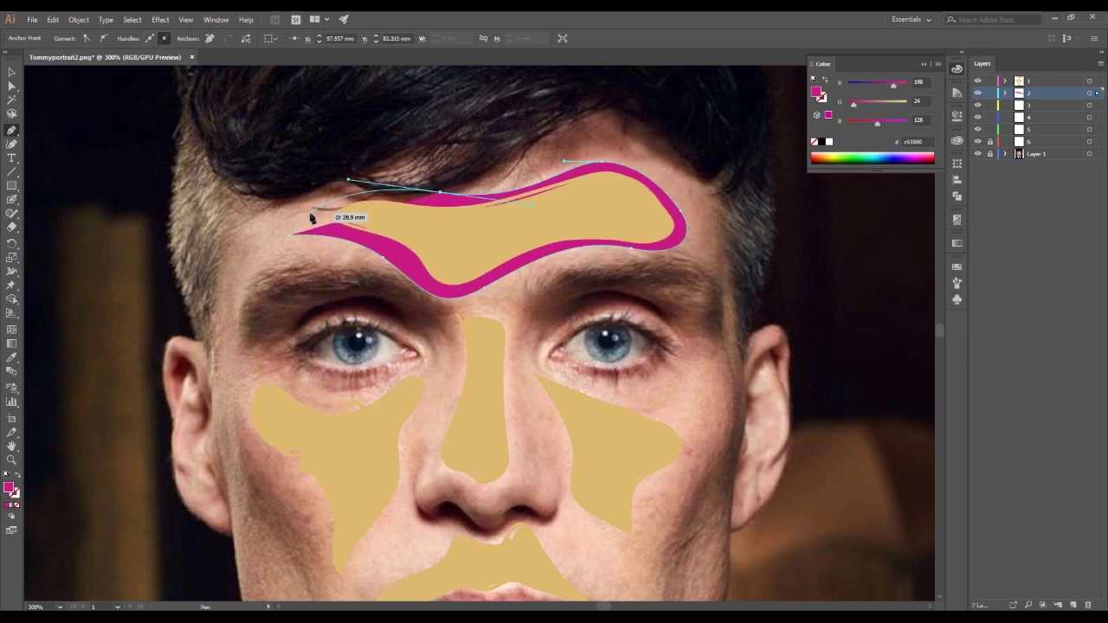
{"action": "left_click_drag", "start_coordinate": [292, 234], "coordinate": [297, 240]}
Undo the accidental cheek-patch move and hide the beige-patches layer.
{"action": "left_click_drag", "start_coordinate": [293, 392], "coordinate": [345, 414]}
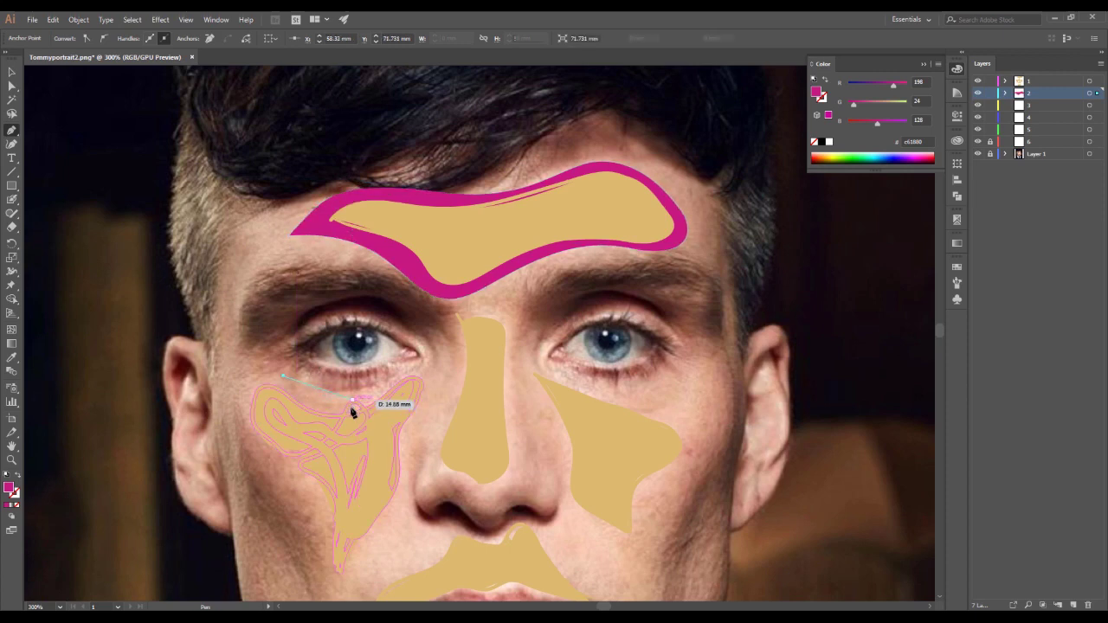
{"action": "key", "text": "ctrl+z"}
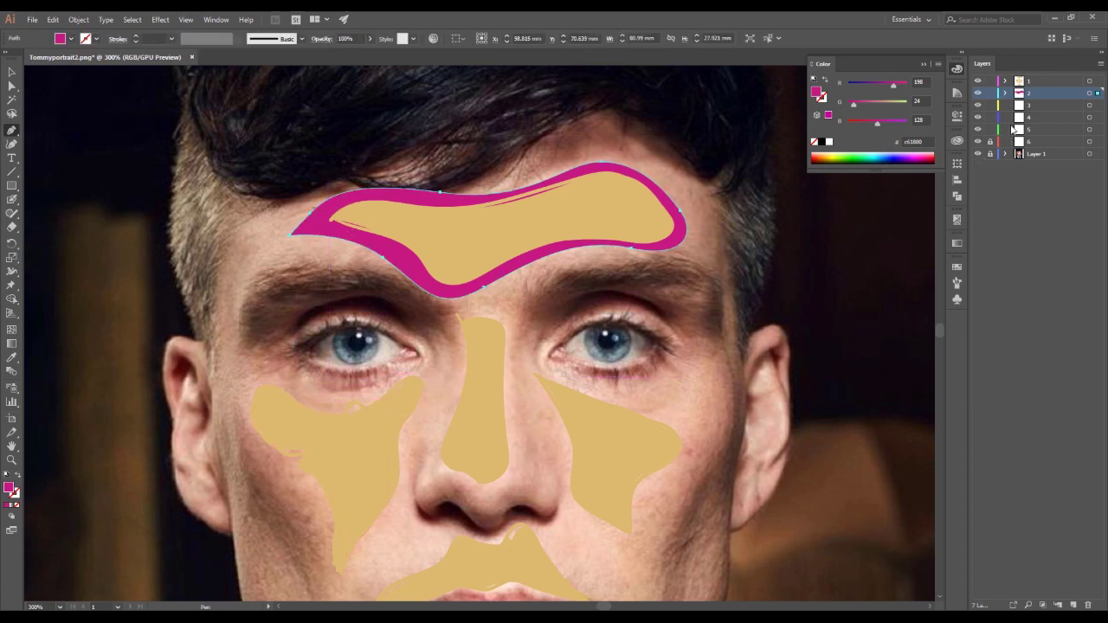
{"action": "left_click", "coordinate": [978, 81]}
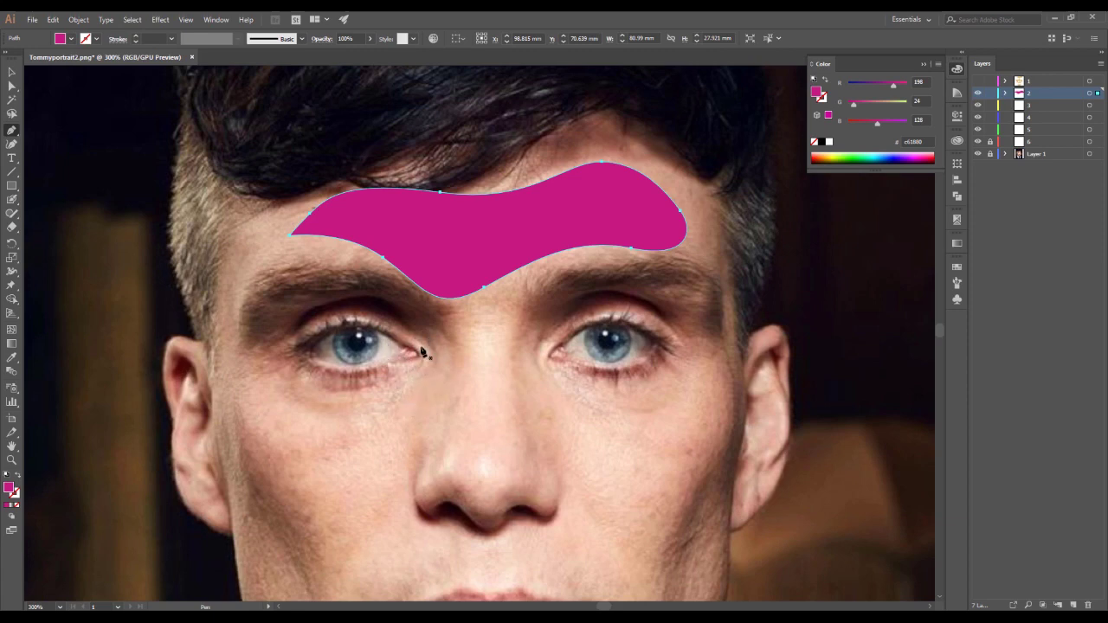
Zoom to 1200% and draw a gold crescent along the lower eyelid.
{"action": "scroll", "coordinate": [419, 357], "scroll_direction": "up", "scroll_amount": 1}
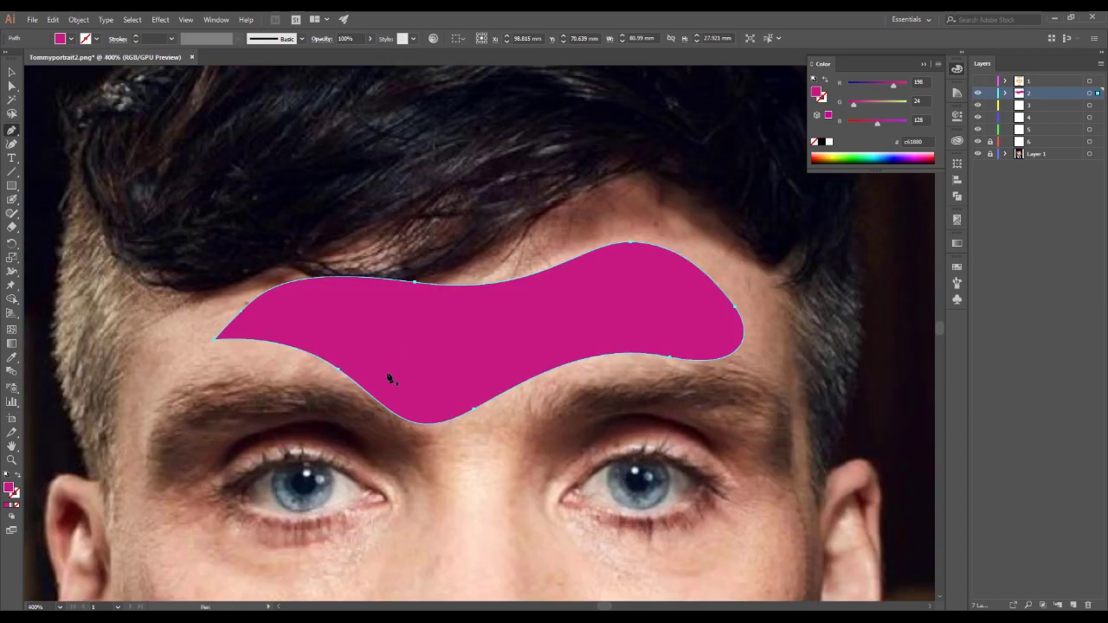
{"action": "scroll", "coordinate": [376, 389], "scroll_direction": "up", "scroll_amount": 1}
{"action": "scroll", "coordinate": [458, 254], "scroll_direction": "up", "scroll_amount": 1}
{"action": "scroll", "coordinate": [518, 253], "scroll_direction": "up", "scroll_amount": 1}
{"action": "scroll", "coordinate": [518, 253], "scroll_direction": "down", "scroll_amount": 3}
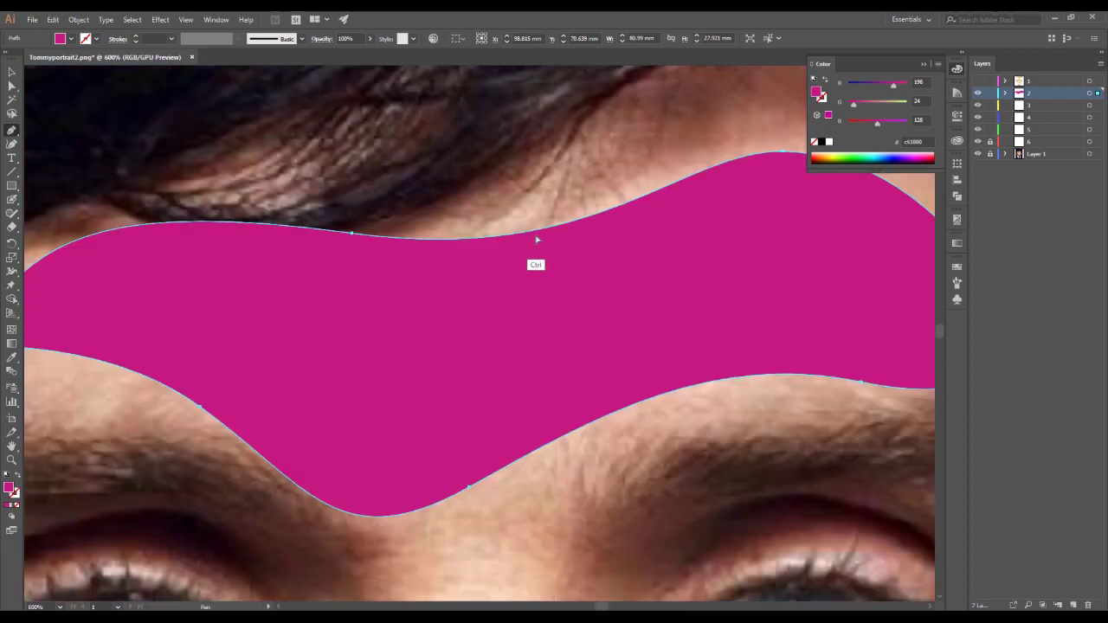
{"action": "scroll", "coordinate": [554, 334], "scroll_direction": "up", "scroll_amount": 3}
{"action": "scroll", "coordinate": [529, 385], "scroll_direction": "up", "scroll_amount": 1}
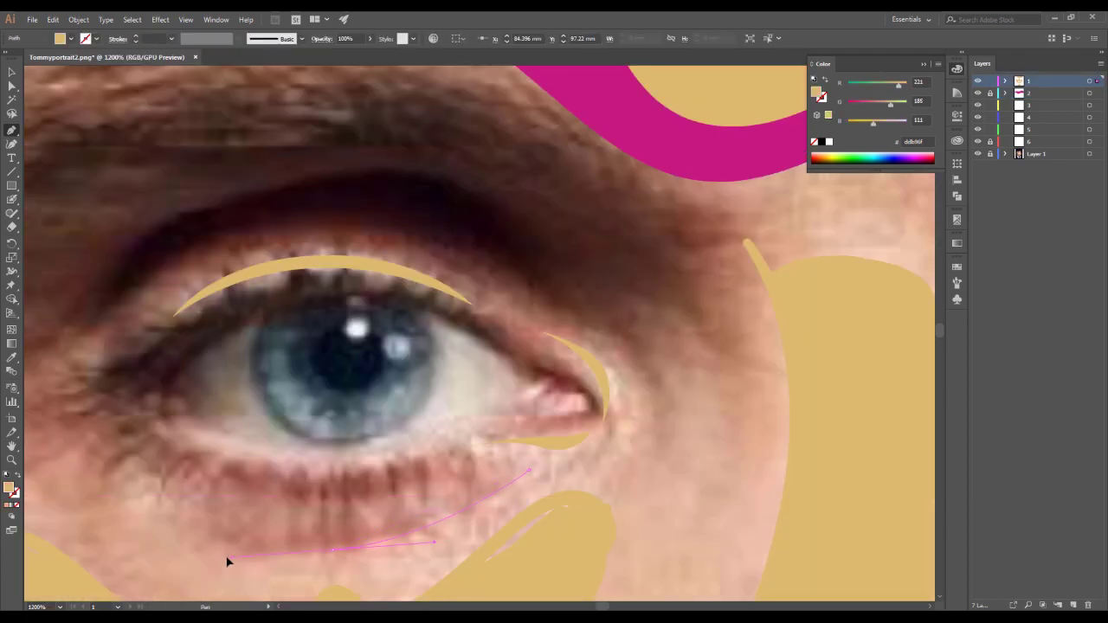
{"action": "left_click", "coordinate": [206, 561]}
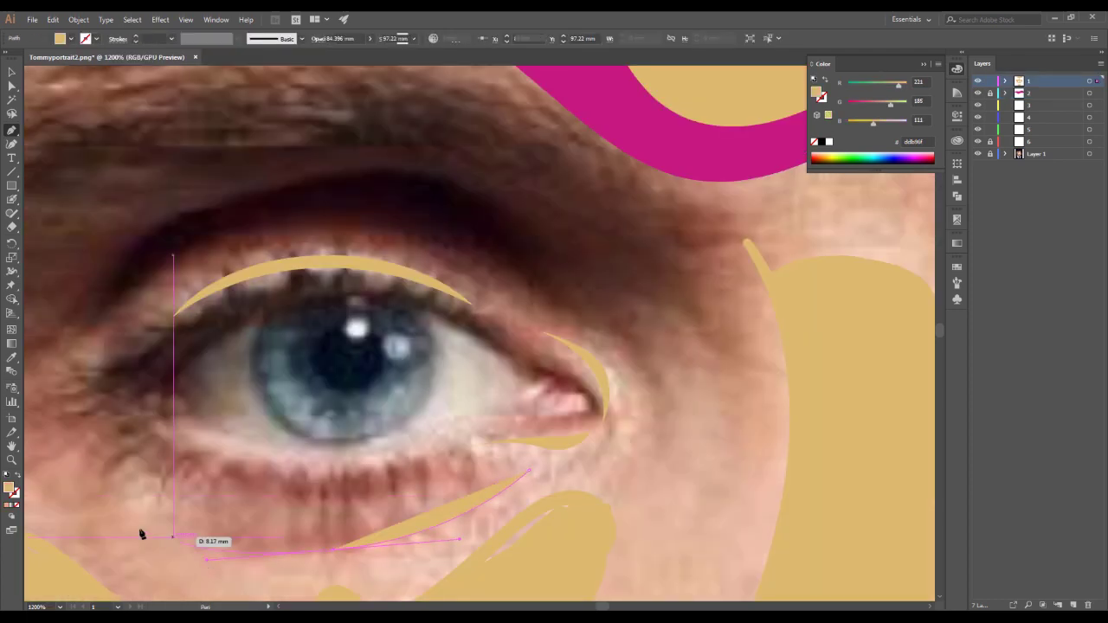
{"action": "left_click_drag", "start_coordinate": [329, 561], "coordinate": [456, 544]}
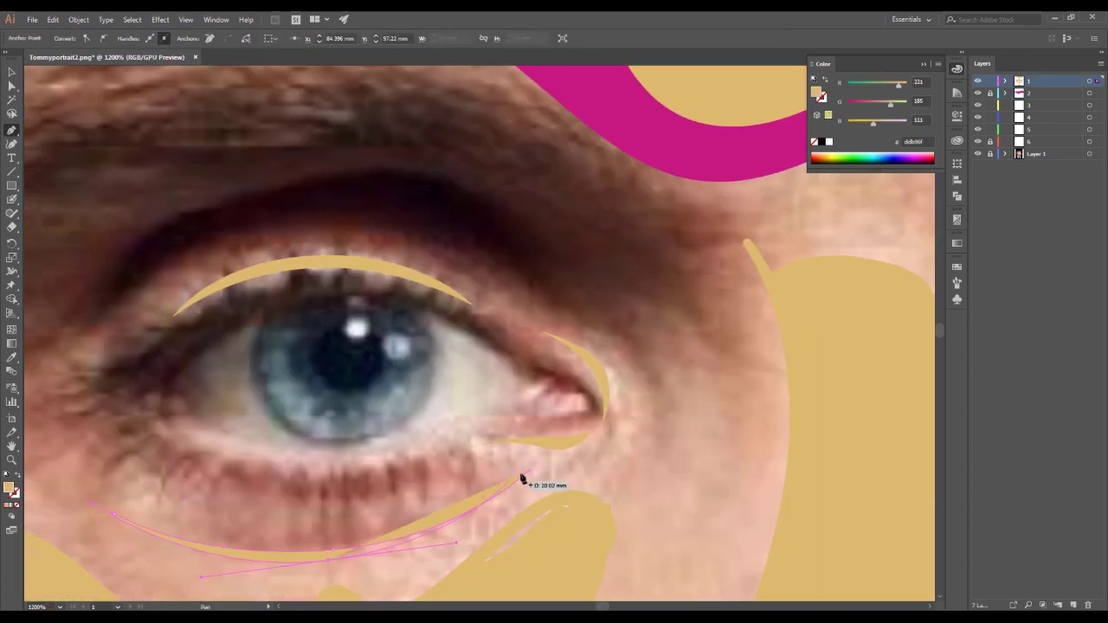
{"action": "left_click_drag", "start_coordinate": [530, 472], "coordinate": [533, 476]}
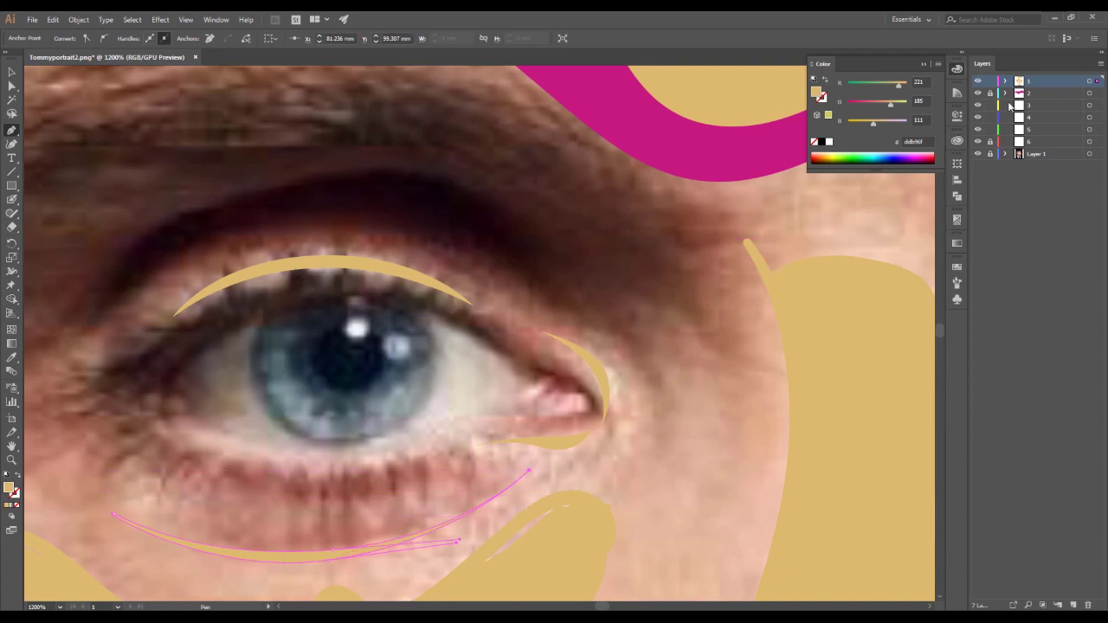
Lock Layer 1, unlock and activate layer 2, and select the magenta forehead shape.
{"action": "left_click", "coordinate": [990, 81]}
{"action": "left_click", "coordinate": [990, 93]}
{"action": "left_click", "coordinate": [1043, 92]}
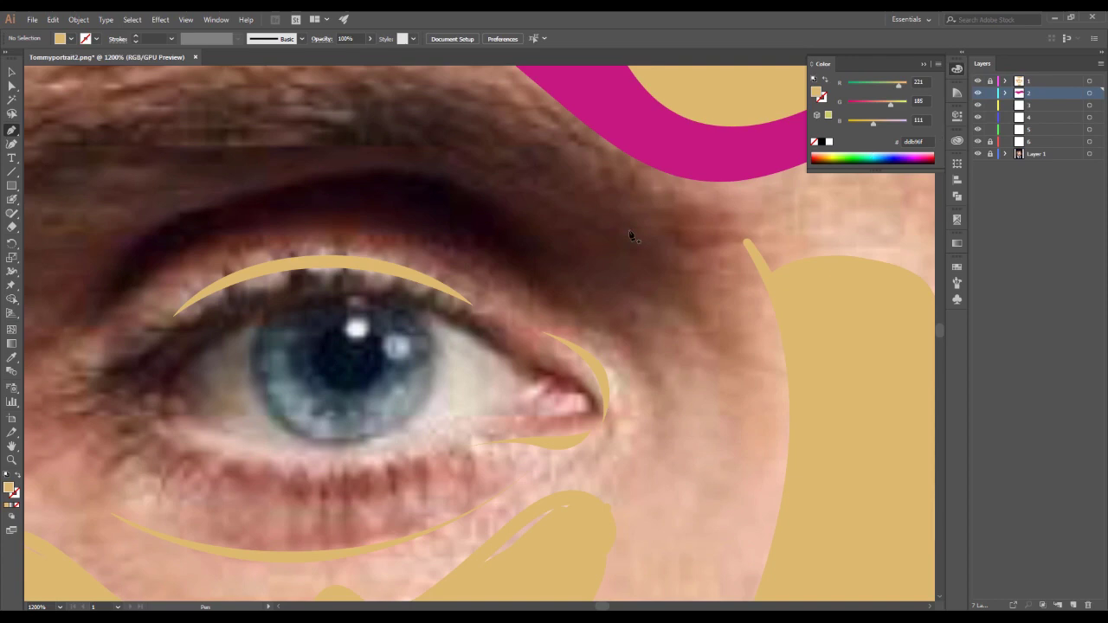
{"action": "left_click", "coordinate": [1099, 94]}
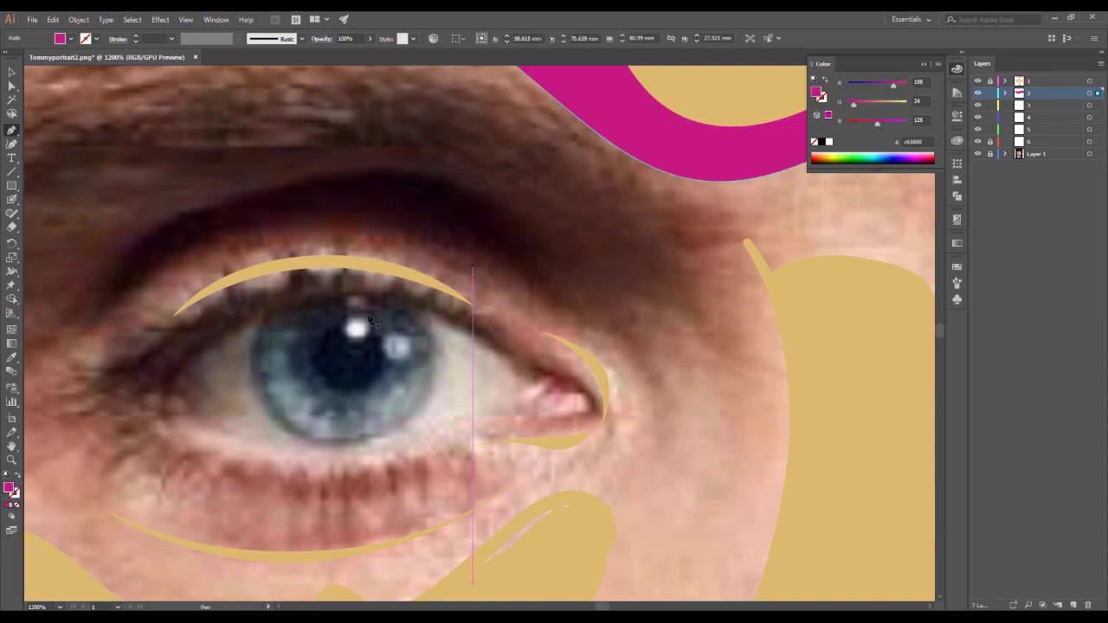
Draw a closed magenta crescent along the upper eyelid.
{"action": "left_click", "coordinate": [260, 280]}
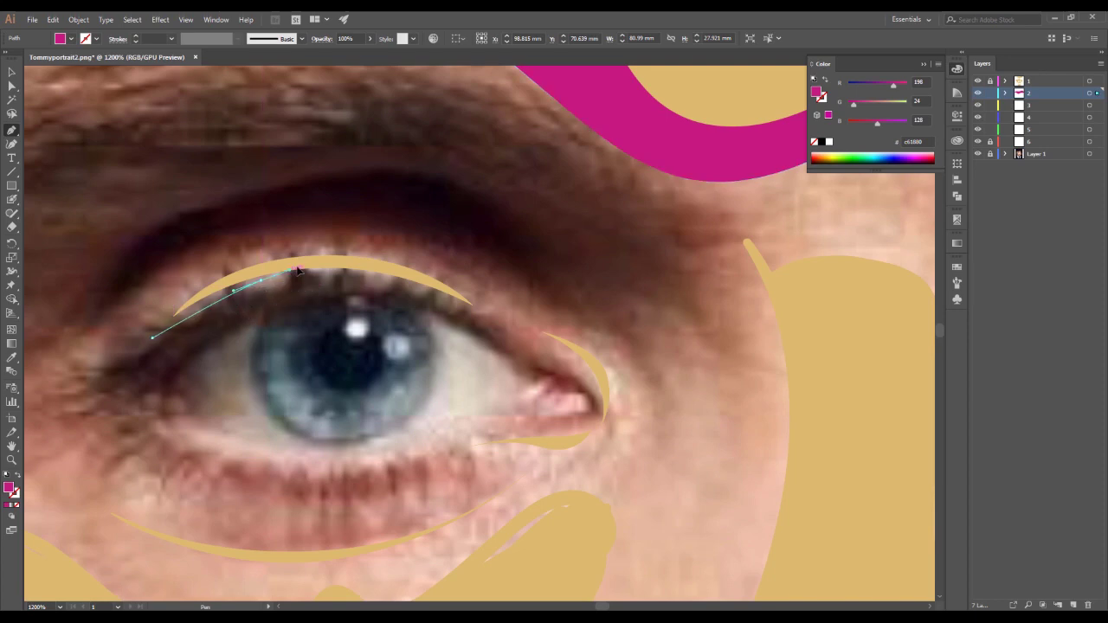
{"action": "left_click_drag", "start_coordinate": [464, 309], "coordinate": [504, 333]}
{"action": "left_click", "coordinate": [492, 314]}
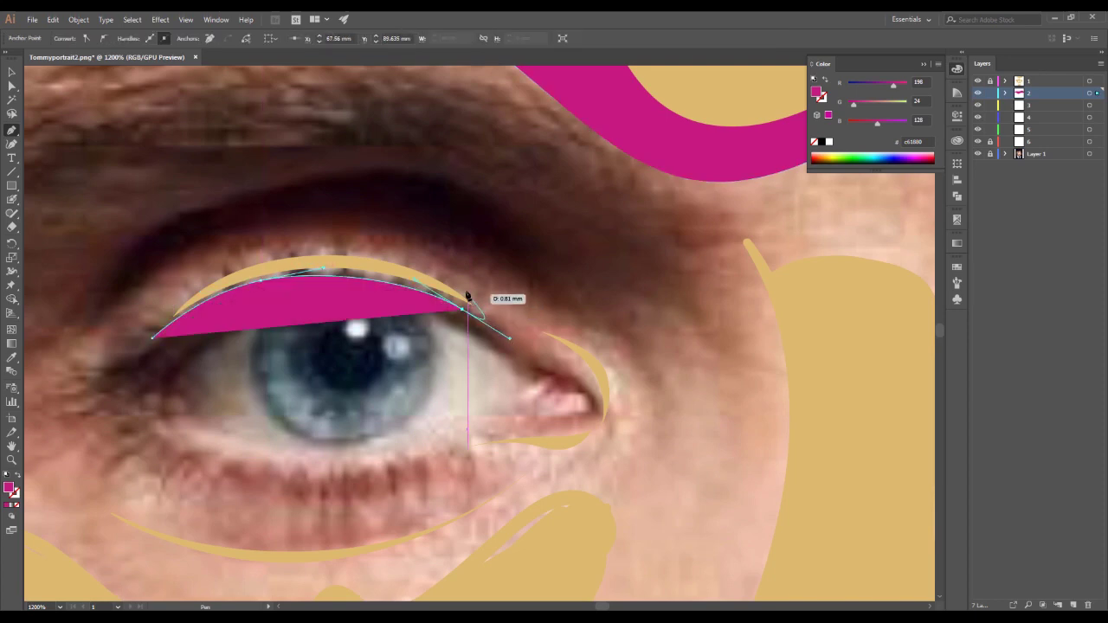
{"action": "left_click_drag", "start_coordinate": [420, 262], "coordinate": [392, 250]}
{"action": "left_click_drag", "start_coordinate": [257, 250], "coordinate": [164, 274]}
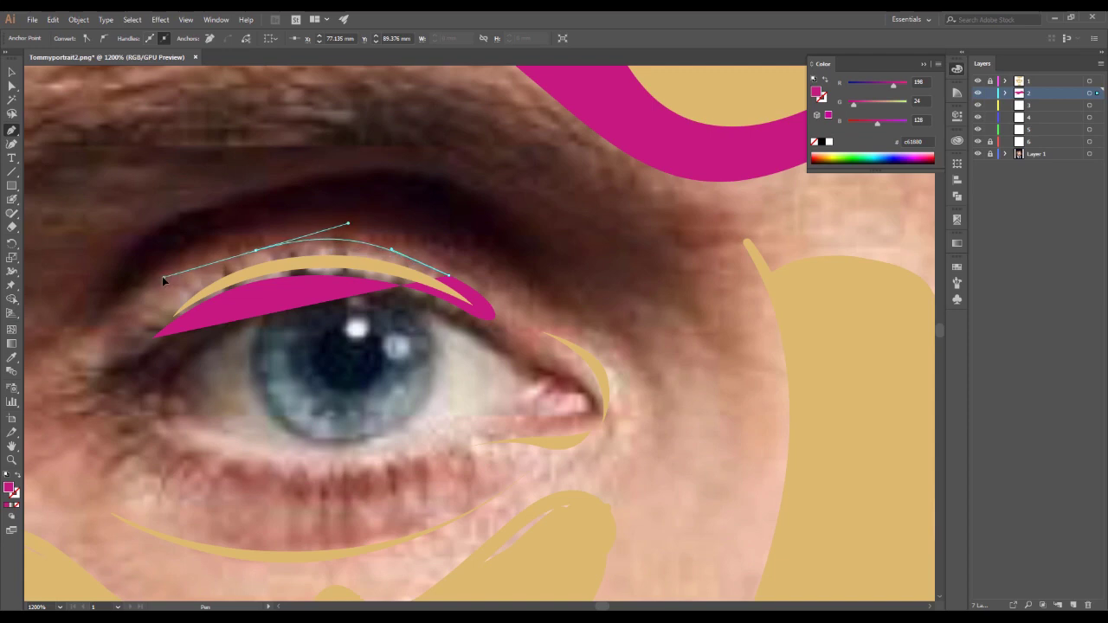
{"action": "left_click", "coordinate": [153, 338]}
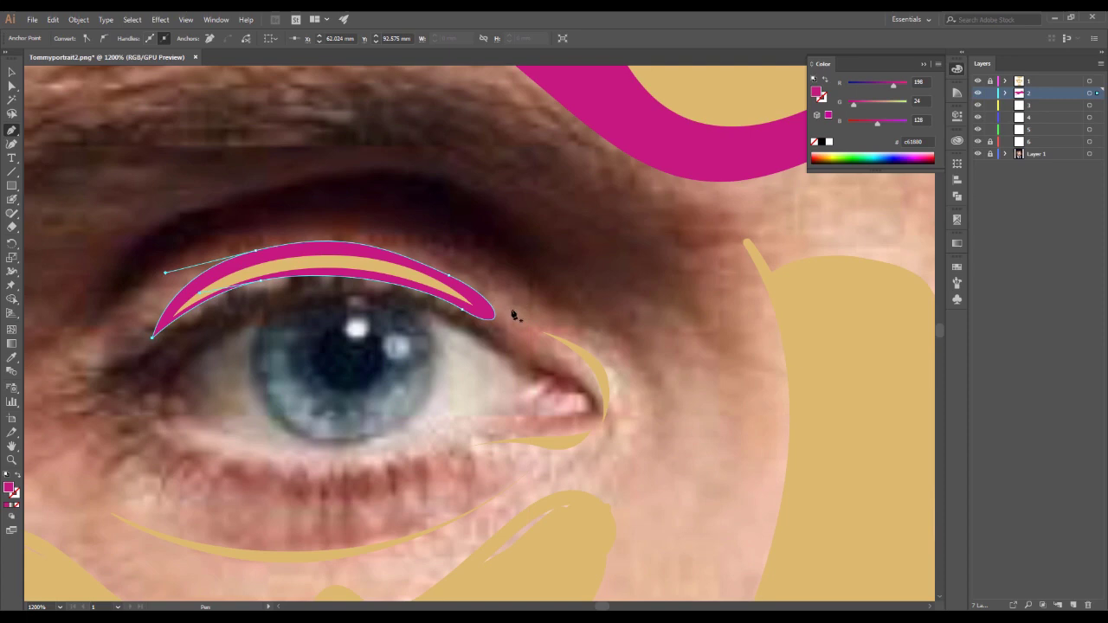
Draw a closed magenta shape around the outer eye corner.
{"action": "left_click", "coordinate": [530, 347]}
{"action": "left_click_drag", "start_coordinate": [597, 390], "coordinate": [615, 395]}
{"action": "left_click", "coordinate": [606, 420]}
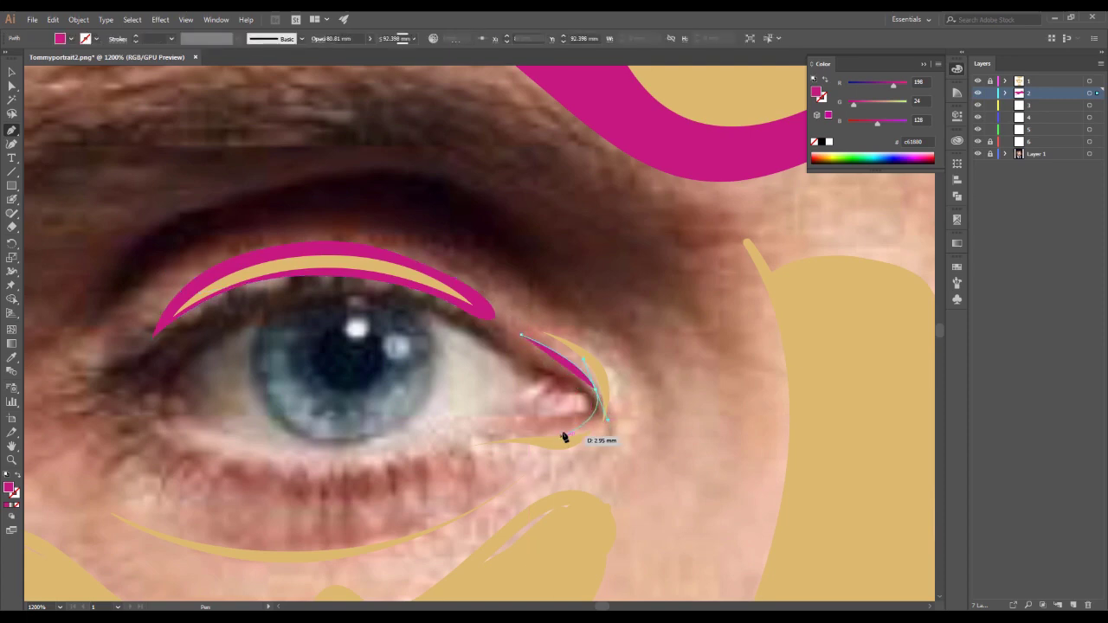
{"action": "left_click", "coordinate": [565, 430]}
{"action": "left_click", "coordinate": [453, 450]}
{"action": "mouse_move", "coordinate": [523, 333]}
{"action": "left_mouse_down"}
{"action": "mouse_move", "coordinate": [484, 386]}
{"action": "mouse_move", "coordinate": [508, 355]}
{"action": "left_mouse_up"}
Draw two magenta crescents along the lower lash line.
{"action": "left_click", "coordinate": [448, 520], "text": "ctrl"}
{"action": "left_click_drag", "start_coordinate": [482, 498], "coordinate": [468, 495]}
{"action": "left_click_drag", "start_coordinate": [95, 497], "coordinate": [121, 512]}
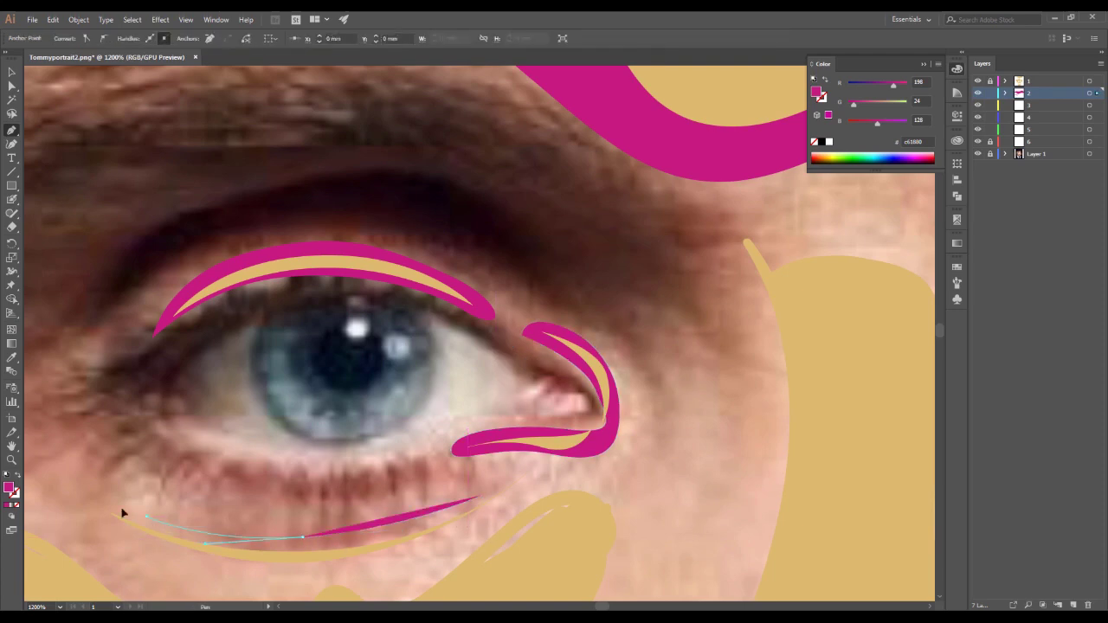
{"action": "left_click_drag", "start_coordinate": [483, 498], "coordinate": [483, 500]}
{"action": "left_click", "coordinate": [112, 481]}
{"action": "left_click", "coordinate": [523, 492]}
{"action": "left_click_drag", "start_coordinate": [113, 481], "coordinate": [271, 539]}
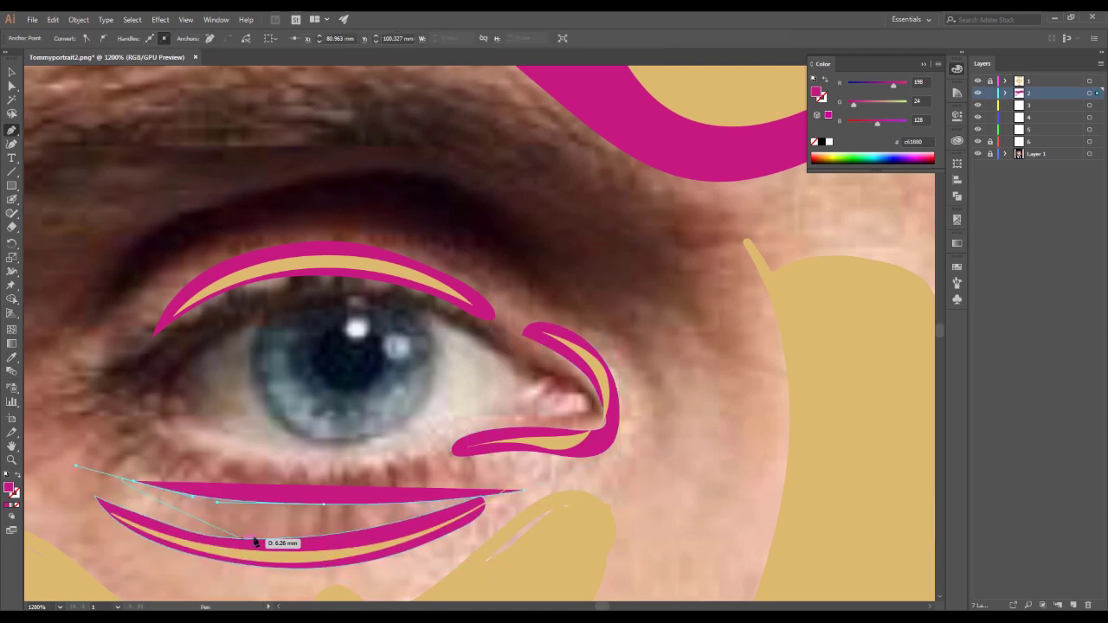
{"action": "left_click", "coordinate": [717, 267], "text": "ctrl"}
Trace a purple outline over the upper lid, around the eye corner and under the lashes.
{"action": "left_click", "coordinate": [109, 353]}
{"action": "left_click_drag", "start_coordinate": [245, 237], "coordinate": [286, 234]}
{"action": "left_click_drag", "start_coordinate": [510, 286], "coordinate": [537, 303]}
{"action": "left_click", "coordinate": [624, 359]}
{"action": "left_click_drag", "start_coordinate": [601, 467], "coordinate": [565, 473]}
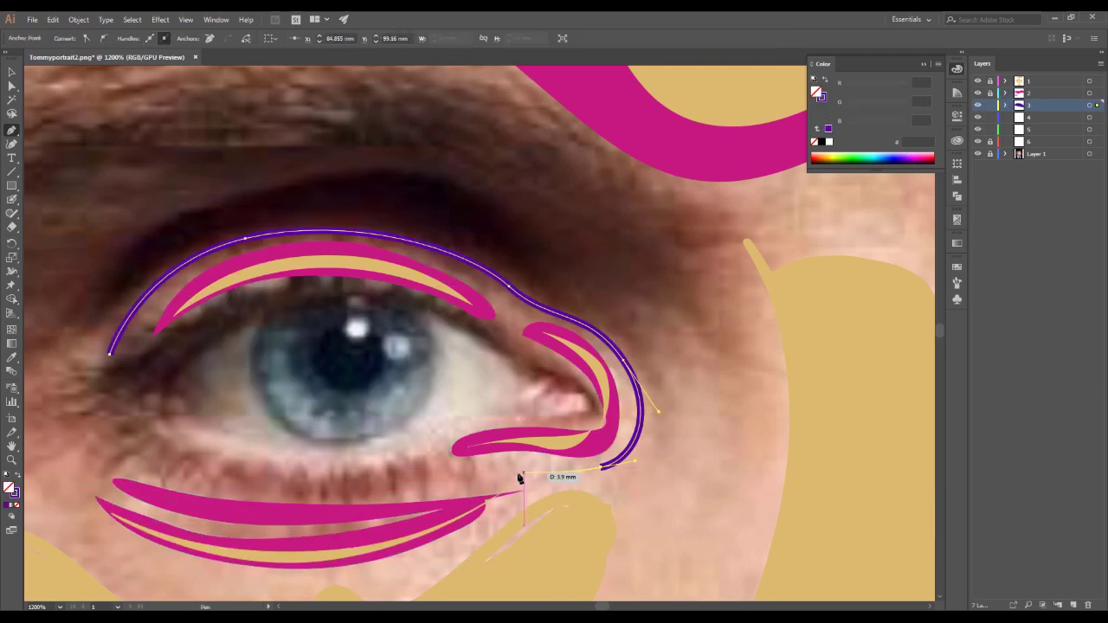
{"action": "left_click", "coordinate": [438, 560]}
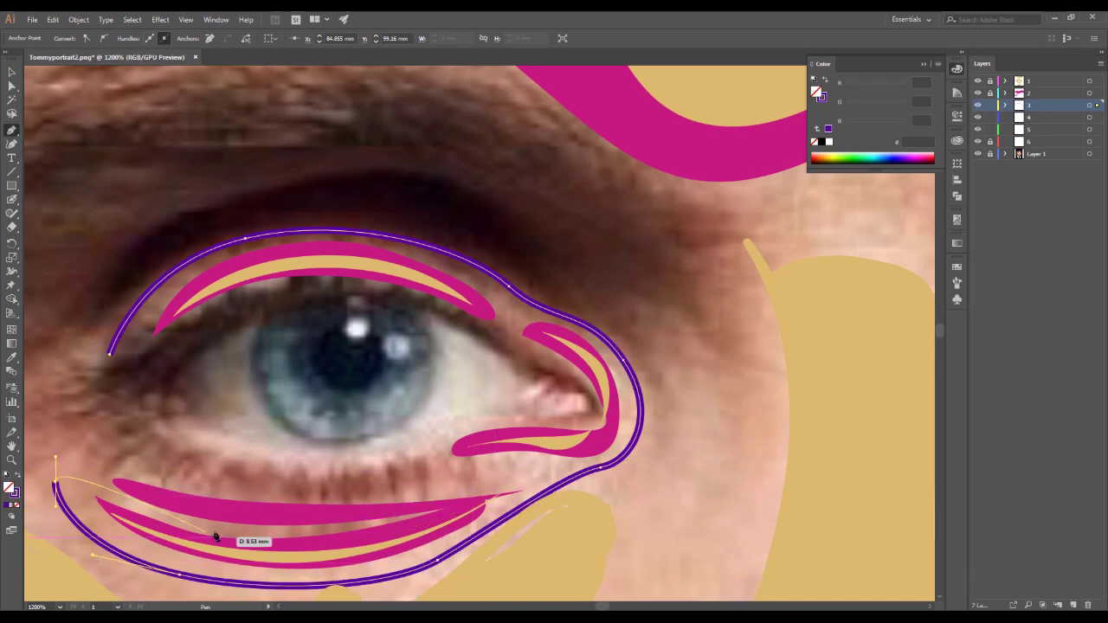
{"action": "left_click_drag", "start_coordinate": [180, 574], "coordinate": [92, 554]}
Close the purple outline around the eye shapes and make it a solid purple fill.
{"action": "left_click_drag", "start_coordinate": [55, 481], "coordinate": [55, 457]}
{"action": "left_click", "coordinate": [375, 495]}
{"action": "left_click", "coordinate": [537, 461]}
{"action": "left_click", "coordinate": [598, 424]}
{"action": "left_click", "coordinate": [265, 282]}
{"action": "left_click", "coordinate": [110, 353]}
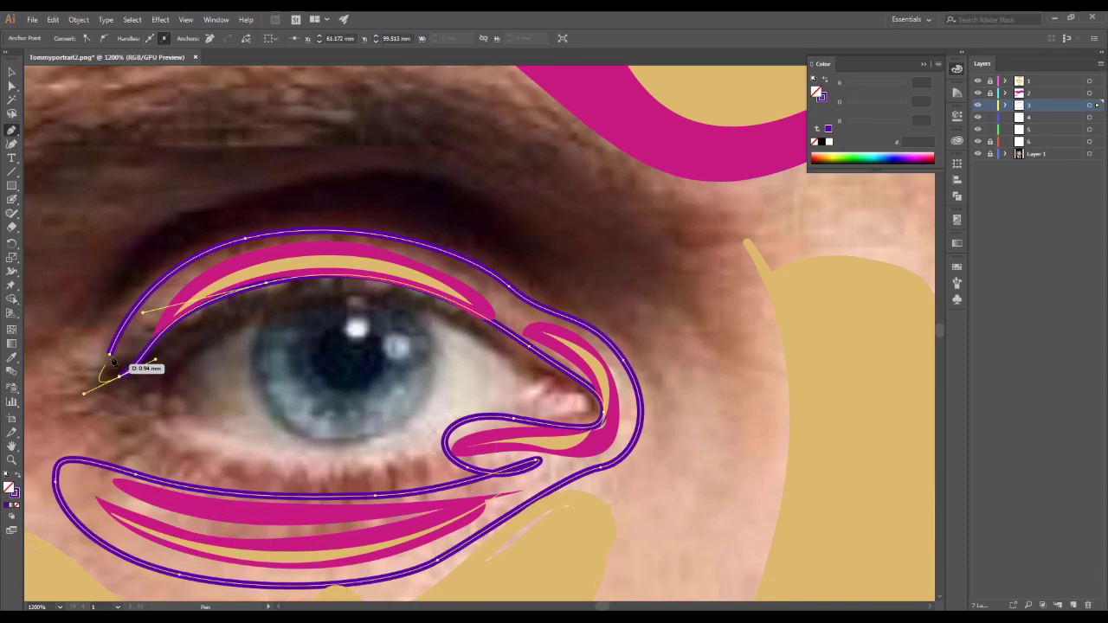
{"action": "key", "text": "shift+x"}
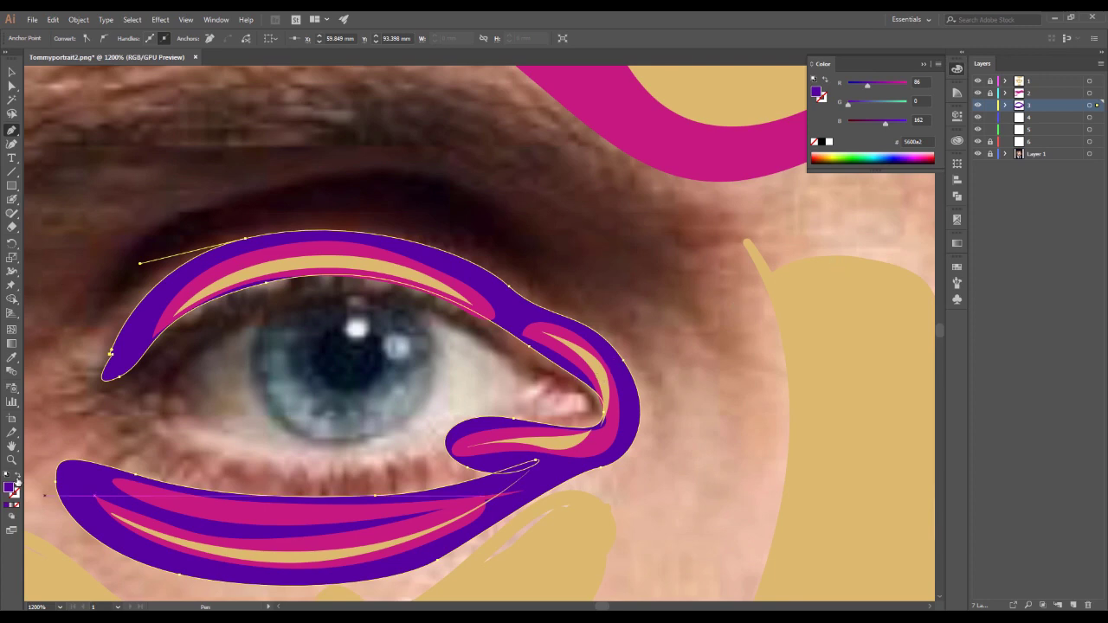
Set the fill to green and start a green path over the upper lid.
{"action": "double_click", "coordinate": [817, 92]}
{"action": "left_click", "coordinate": [598, 210]}
{"action": "left_click", "coordinate": [91, 384]}
{"action": "left_click", "coordinate": [421, 229]}
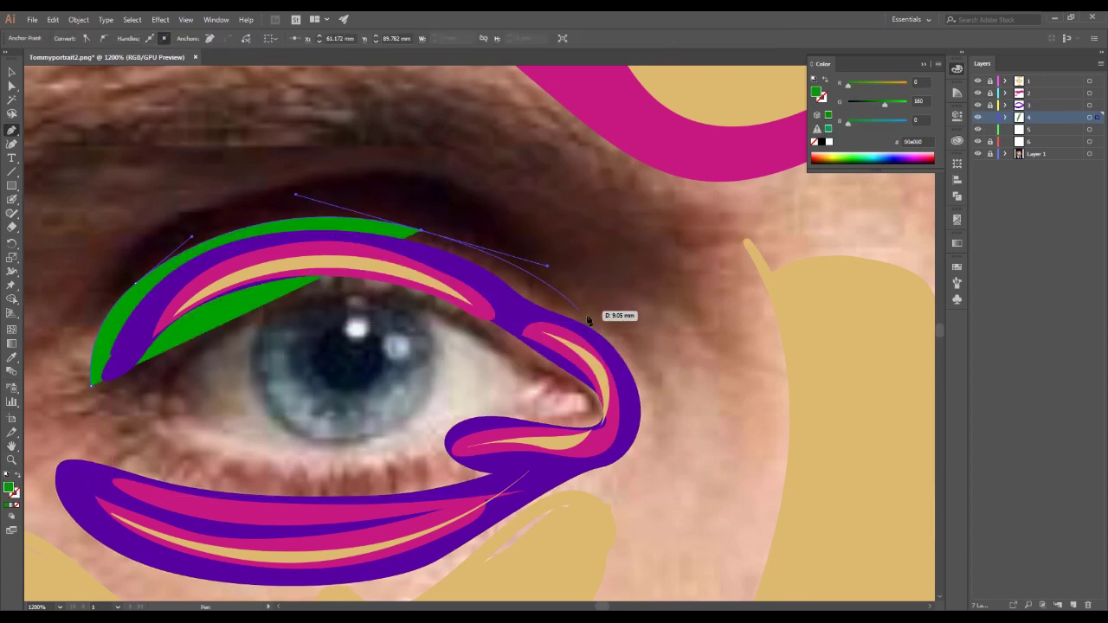
{"action": "left_click", "coordinate": [595, 327]}
{"action": "left_click_drag", "start_coordinate": [643, 449], "coordinate": [617, 492]}
Continue the green path around the eye corner and lower lid and close it.
{"action": "key", "text": "shift+x"}
{"action": "left_click", "coordinate": [251, 596]}
{"action": "left_click", "coordinate": [53, 502]}
{"action": "left_click_drag", "start_coordinate": [39, 421], "coordinate": [125, 427]}
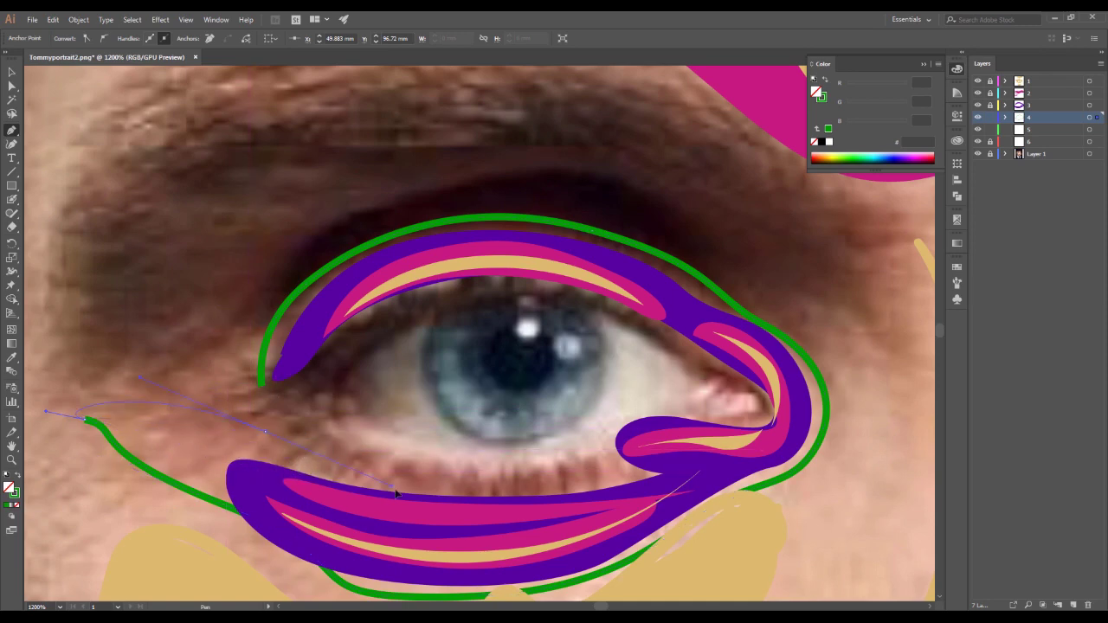
{"action": "left_click", "coordinate": [264, 430]}
{"action": "left_click", "coordinate": [524, 470]}
{"action": "left_click", "coordinate": [600, 444]}
{"action": "left_click_drag", "start_coordinate": [700, 414], "coordinate": [774, 414]}
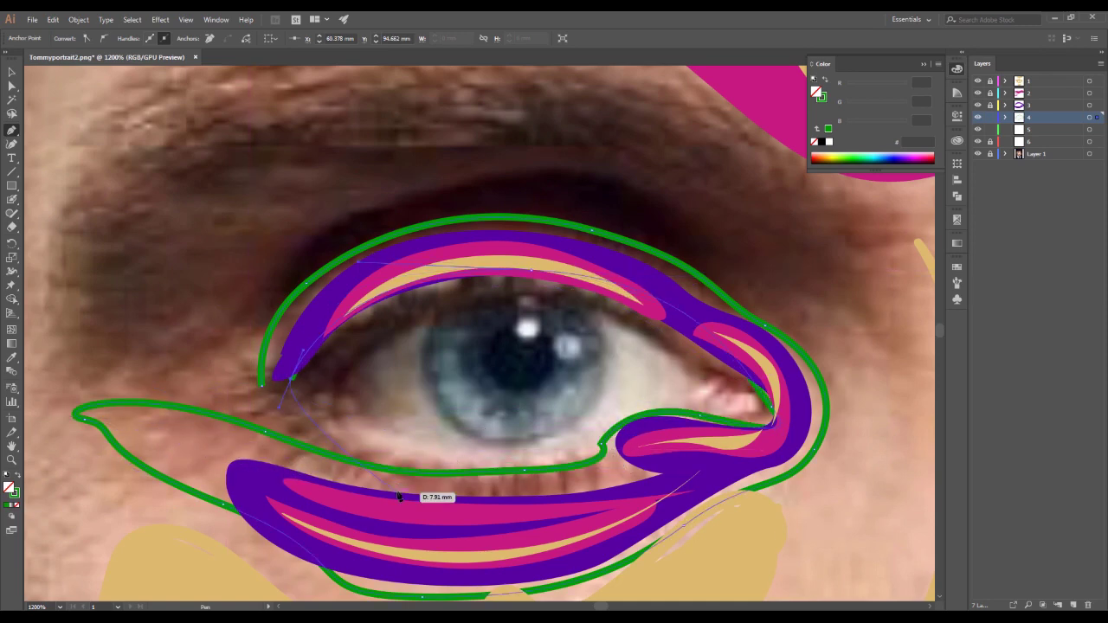
{"action": "left_click_drag", "start_coordinate": [399, 495], "coordinate": [398, 496]}
{"action": "left_click", "coordinate": [262, 384]}
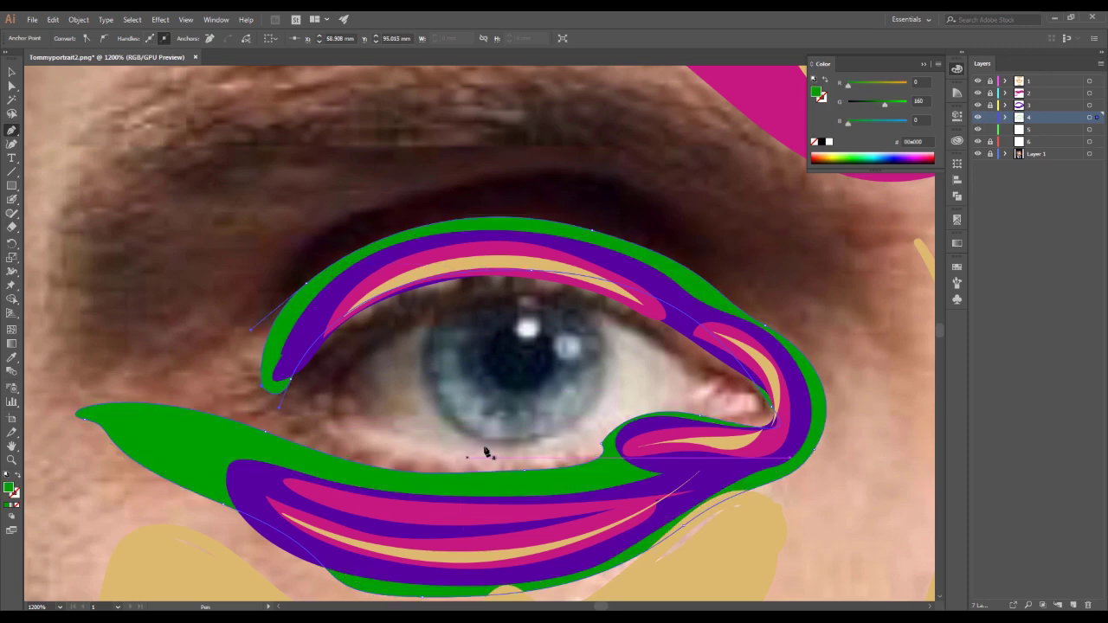
{"action": "left_click", "coordinate": [605, 210]}
Trace a closed path arcing from the brow over the eye and back under it.
{"action": "left_click", "coordinate": [262, 307]}
{"action": "left_click_drag", "start_coordinate": [423, 187], "coordinate": [705, 224]}
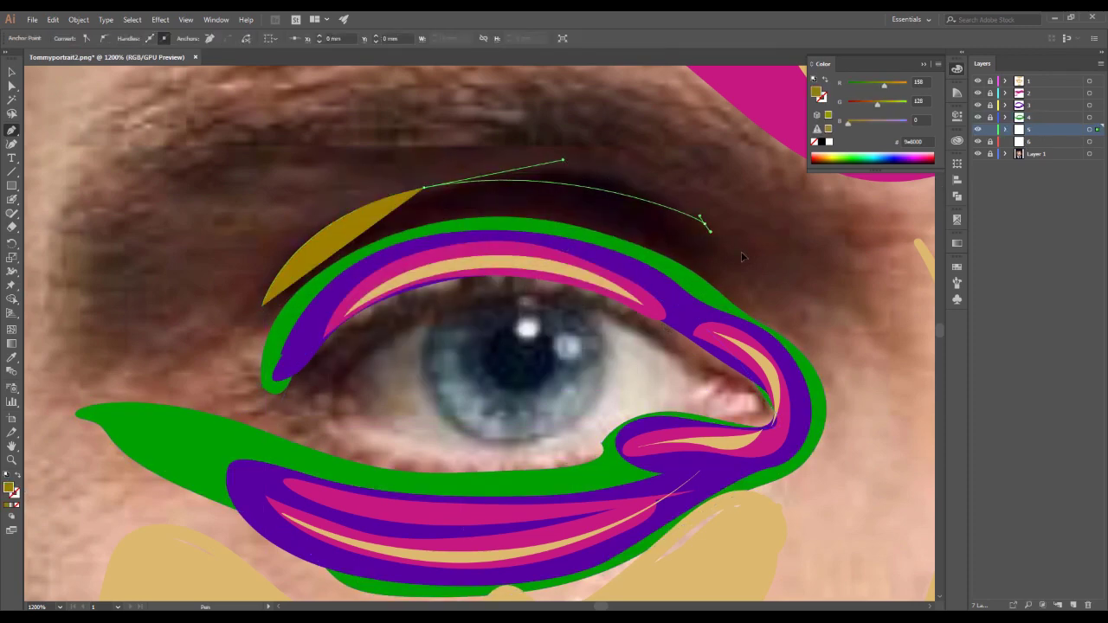
{"action": "left_click_drag", "start_coordinate": [797, 362], "coordinate": [866, 251]}
{"action": "left_click_drag", "start_coordinate": [257, 156], "coordinate": [95, 238]}
{"action": "left_click", "coordinate": [61, 381]}
{"action": "key", "text": "shift+x"}
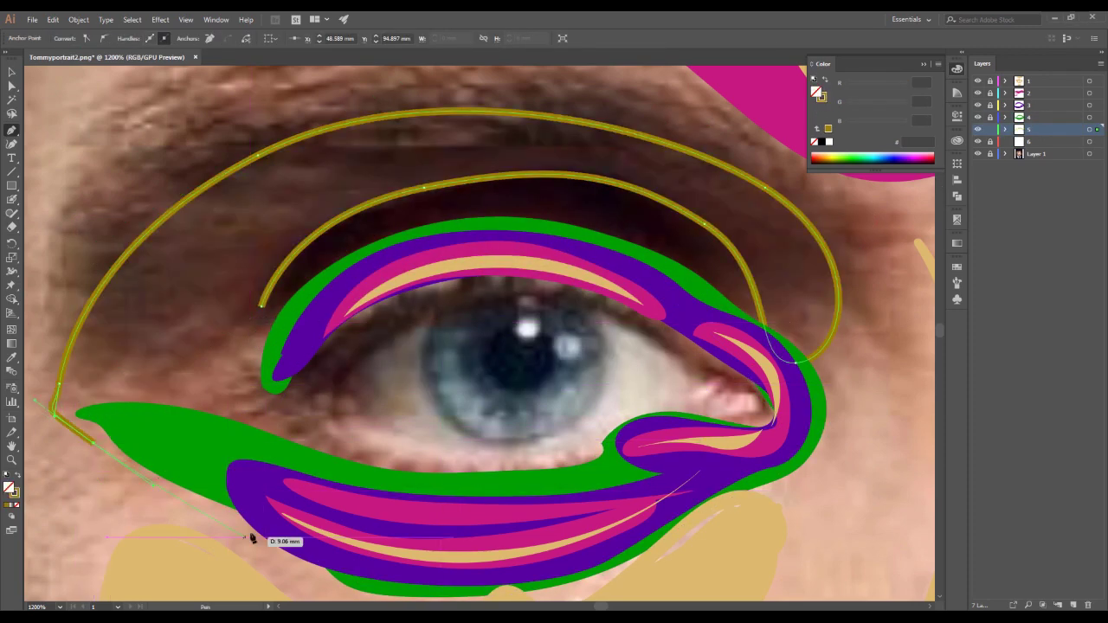
{"action": "left_click", "coordinate": [40, 408]}
{"action": "left_click_drag", "start_coordinate": [441, 459], "coordinate": [606, 451]}
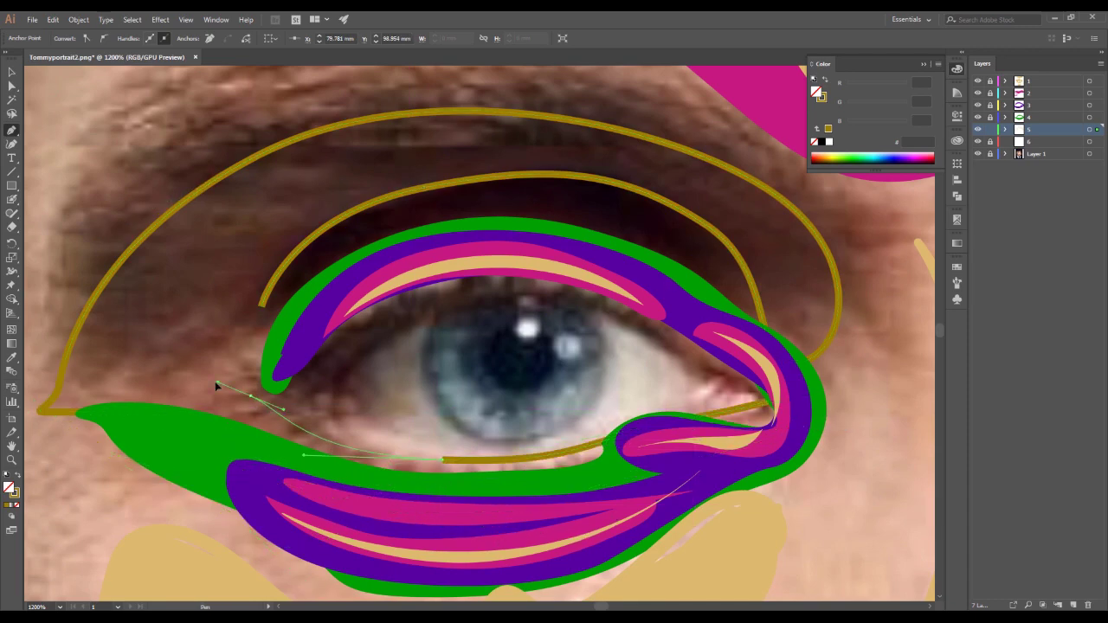
{"action": "left_click_drag", "start_coordinate": [795, 362], "coordinate": [840, 366]}
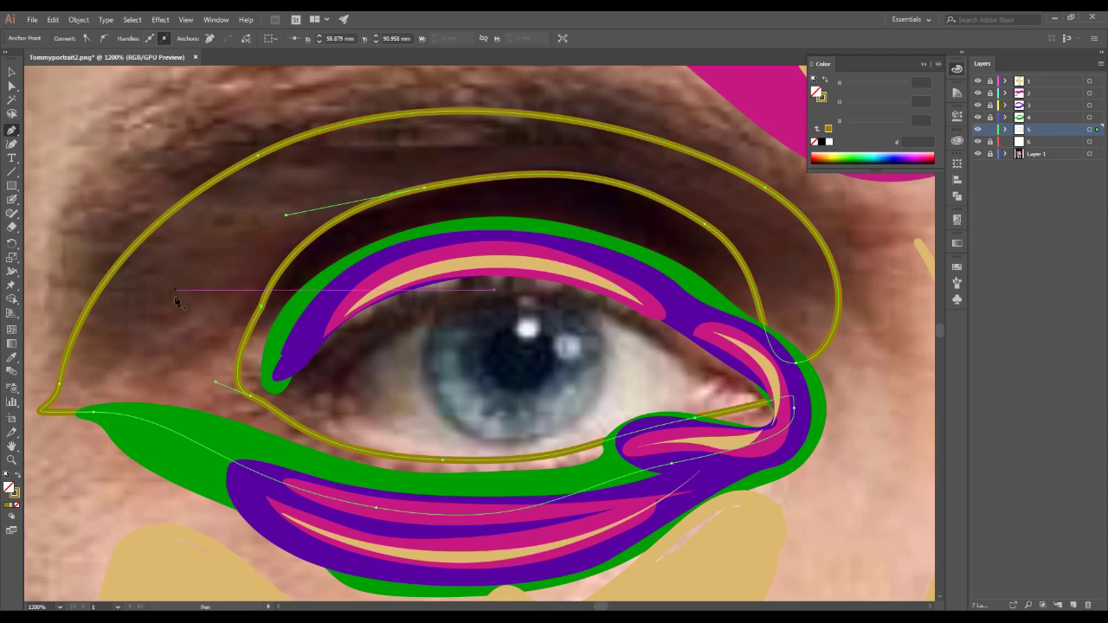
Make the new shape a solid fill in bright magenta e600ff.
{"action": "key", "text": "shift+x"}
{"action": "double_click", "coordinate": [9, 487]}
{"action": "left_click", "coordinate": [494, 221]}
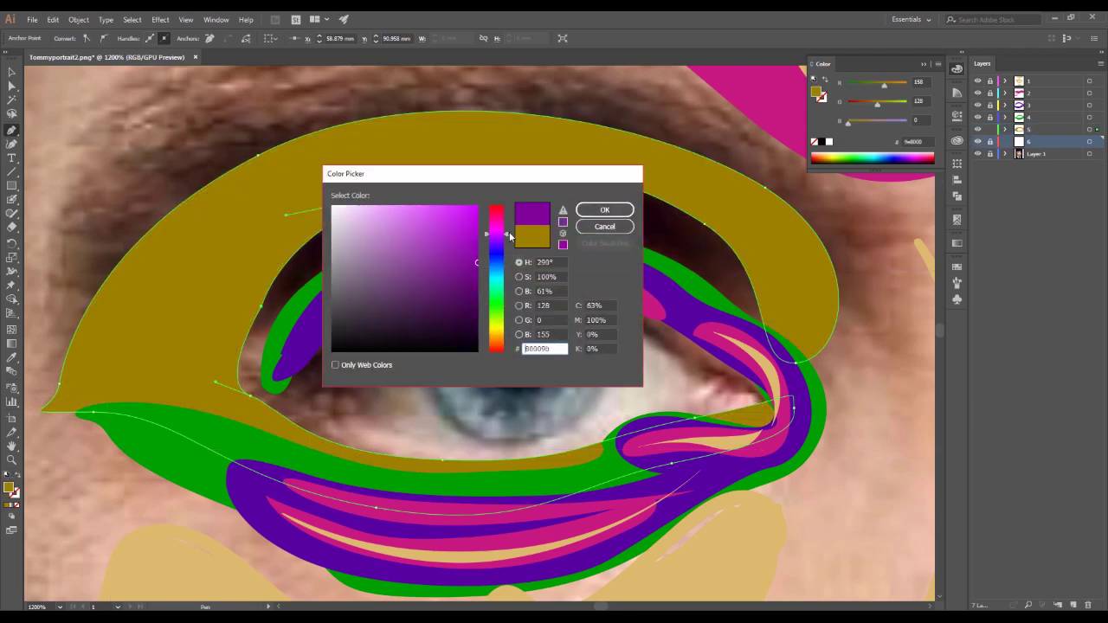
{"action": "left_click", "coordinate": [603, 211]}
Hide a layer, check layer 6's options, and pick bright green 07ff00 as fill.
{"action": "left_click", "coordinate": [979, 129]}
{"action": "double_click", "coordinate": [1039, 141]}
{"action": "key", "text": "Return"}
{"action": "double_click", "coordinate": [8, 487]}
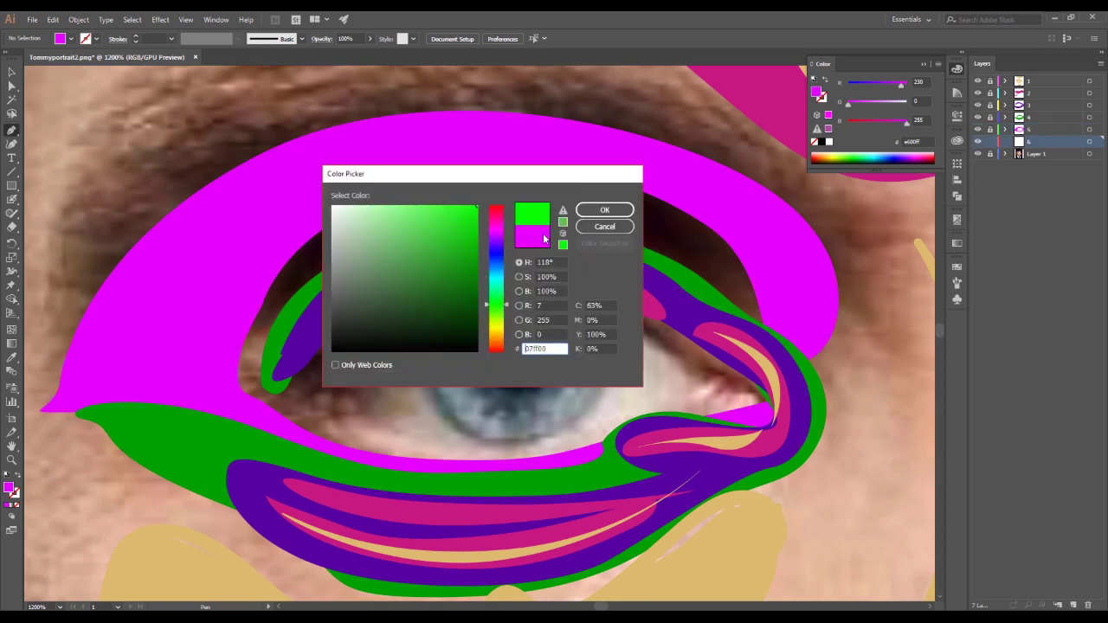
{"action": "left_click", "coordinate": [597, 208]}
Draw a closed bright-green shape filling the eye's interior.
{"action": "left_click", "coordinate": [181, 394]}
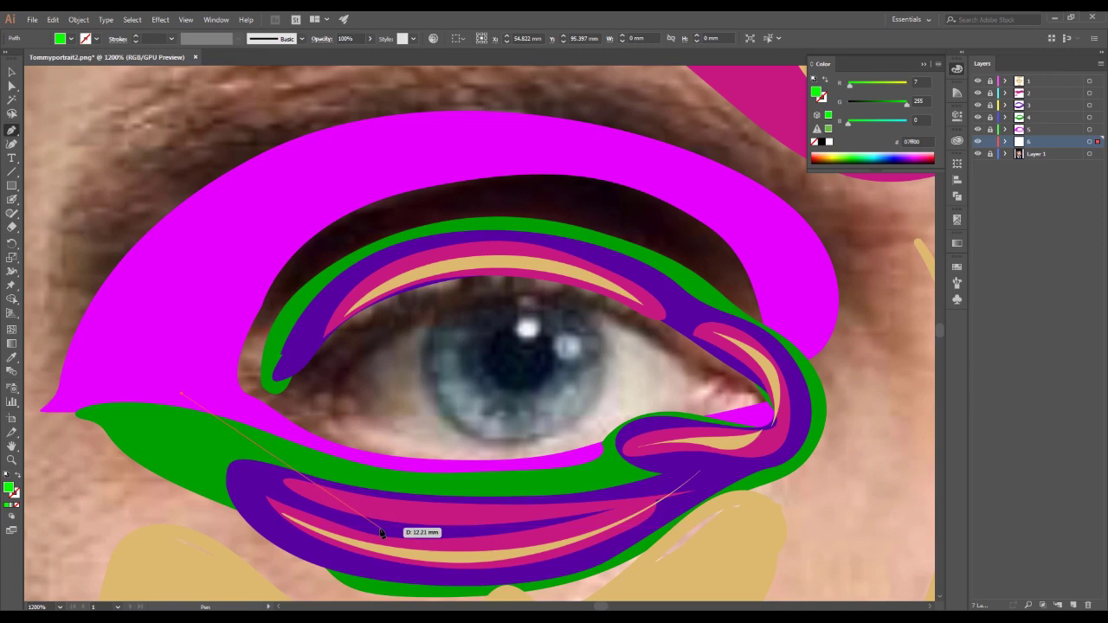
{"action": "mouse_move", "coordinate": [407, 528]}
{"action": "left_mouse_down"}
{"action": "mouse_move", "coordinate": [354, 524]}
{"action": "mouse_move", "coordinate": [359, 503]}
{"action": "left_mouse_up"}
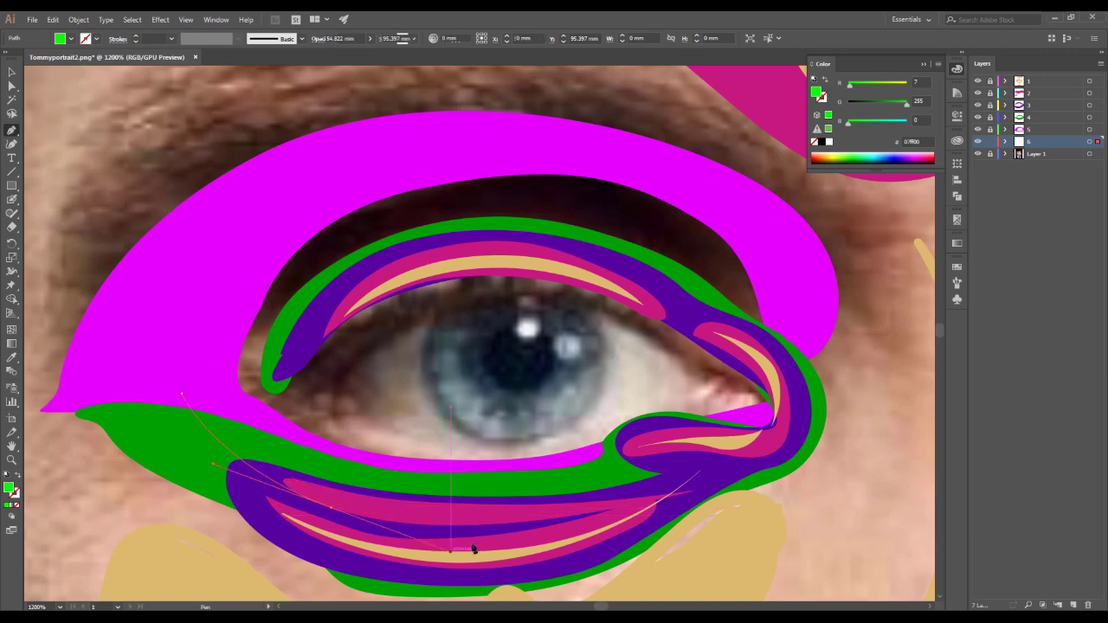
{"action": "left_click_drag", "start_coordinate": [359, 502], "coordinate": [454, 550]}
{"action": "left_click", "coordinate": [691, 471]}
{"action": "left_click_drag", "start_coordinate": [793, 374], "coordinate": [771, 333]}
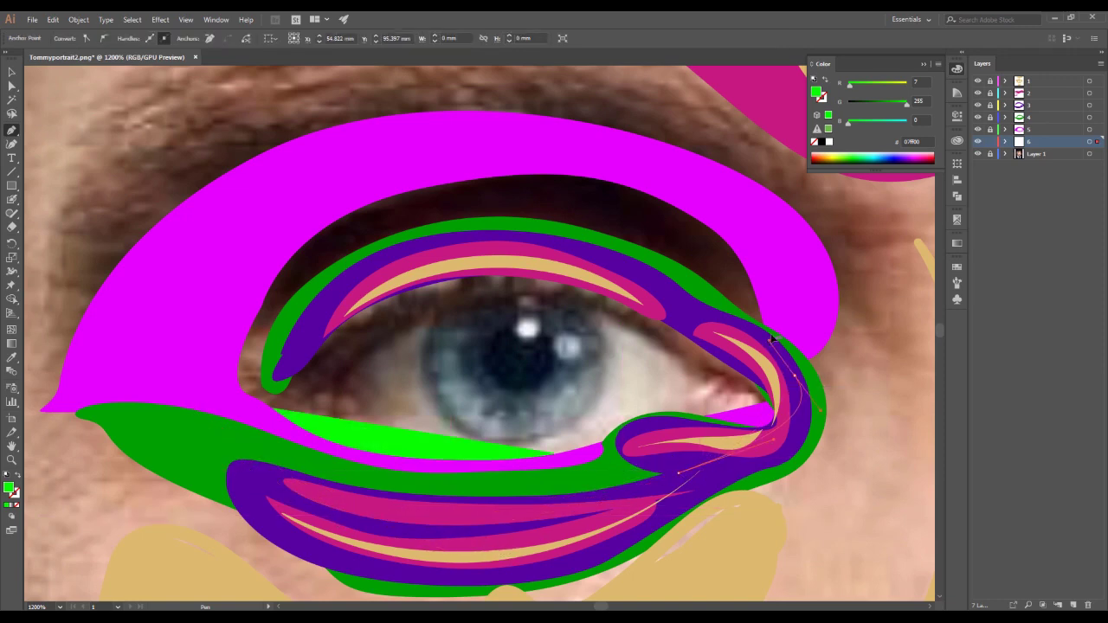
{"action": "left_click_drag", "start_coordinate": [758, 223], "coordinate": [628, 179]}
{"action": "left_click_drag", "start_coordinate": [301, 190], "coordinate": [200, 227]}
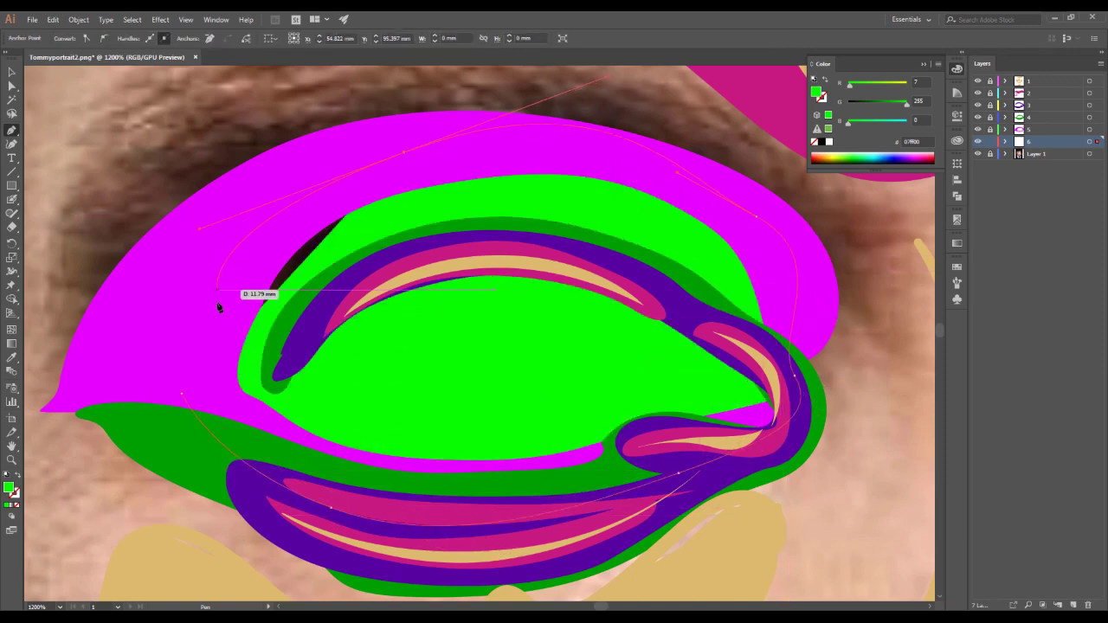
{"action": "left_click_drag", "start_coordinate": [186, 335], "coordinate": [184, 407]}
{"action": "left_click", "coordinate": [182, 395]}
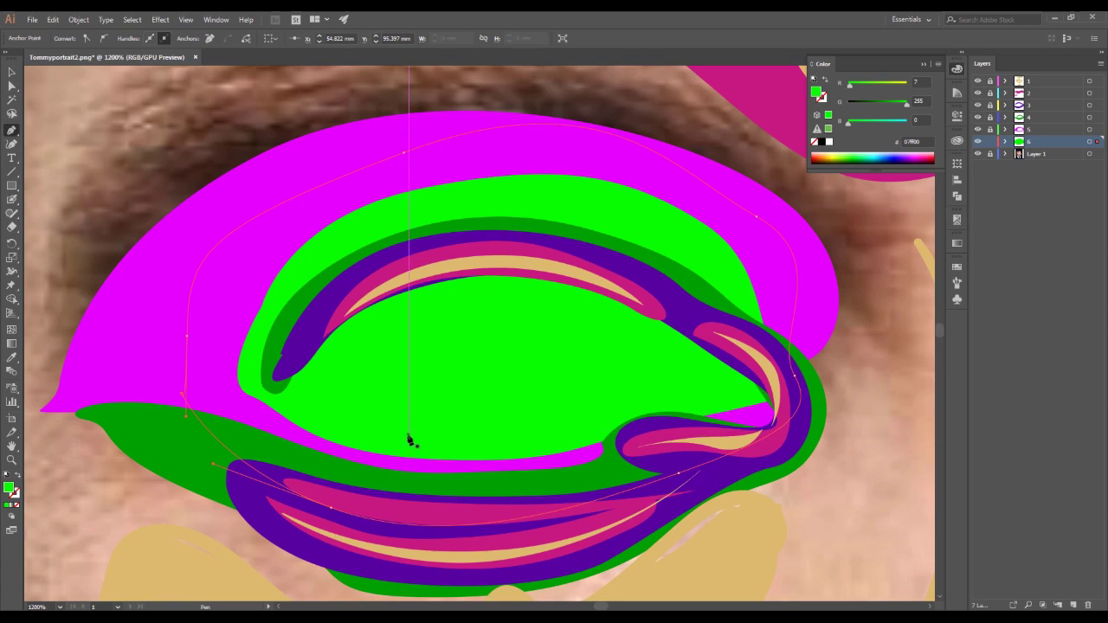
Zoom out to the whole face and hide the Layer 1 reference photo.
{"action": "key", "text": "ctrl+minus"}
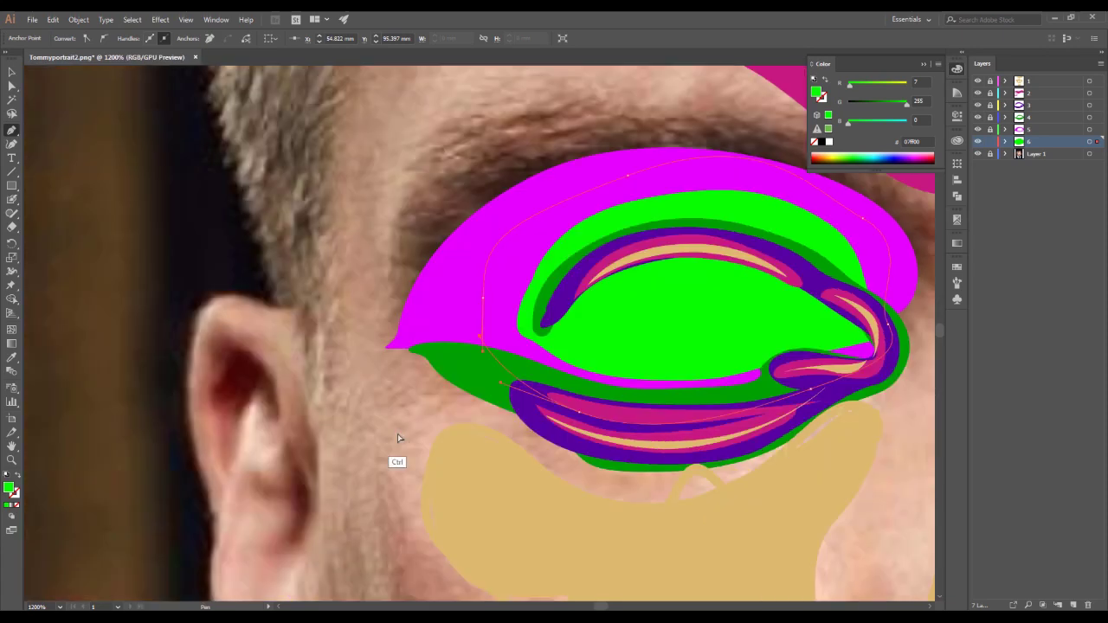
{"action": "key", "text": "ctrl+minus"}
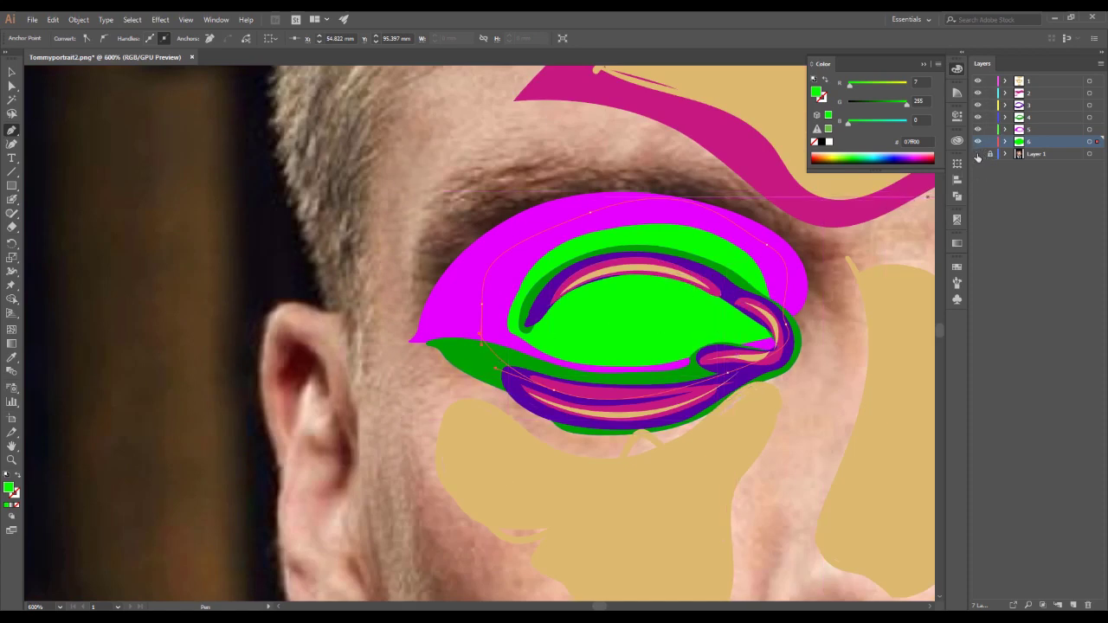
{"action": "left_click", "coordinate": [978, 154]}
{"action": "key", "text": "ctrl+minus"}
{"action": "key", "text": "ctrl+minus"}
{"action": "key", "text": "ctrl+minus"}
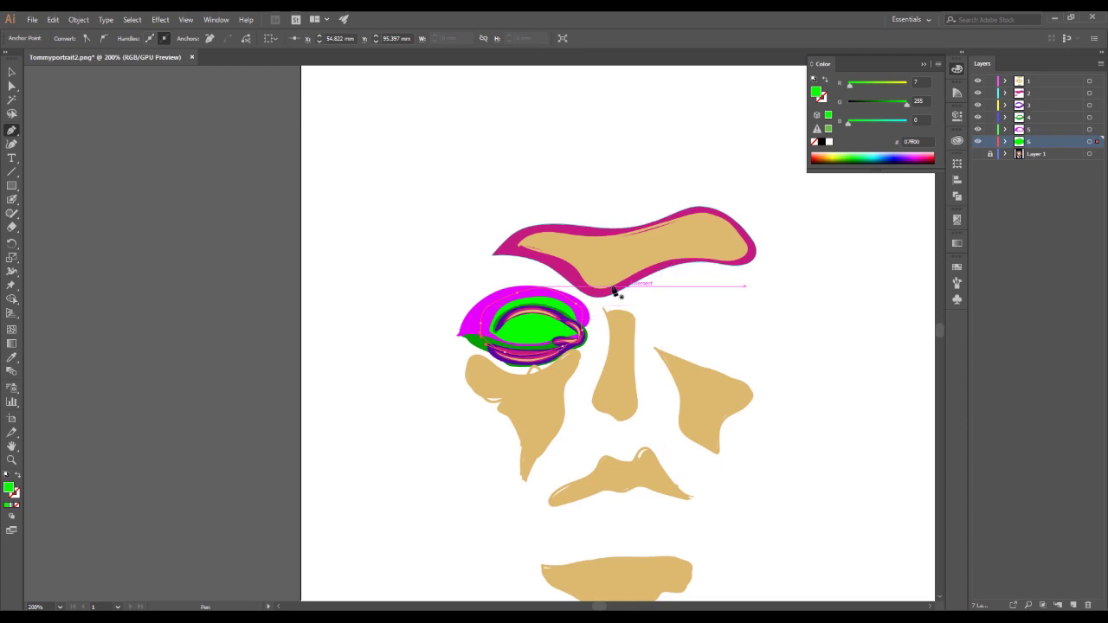
Use File > Open to browse to the skin-colour palette folder.
{"action": "left_click", "coordinate": [32, 19]}
{"action": "left_click", "coordinate": [44, 57]}
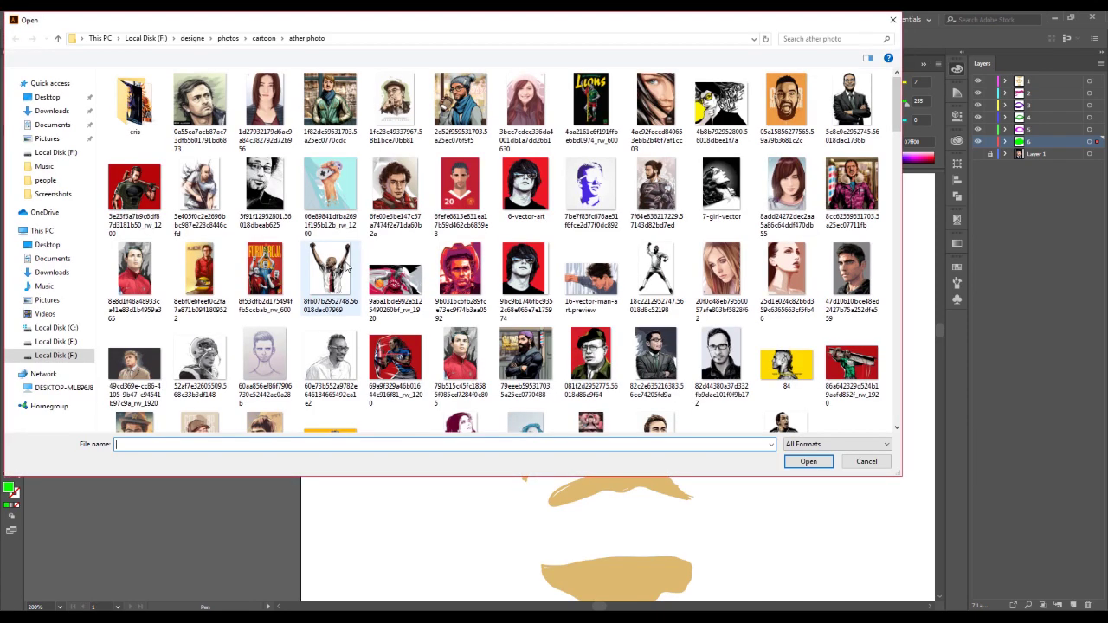
{"action": "left_click", "coordinate": [262, 39]}
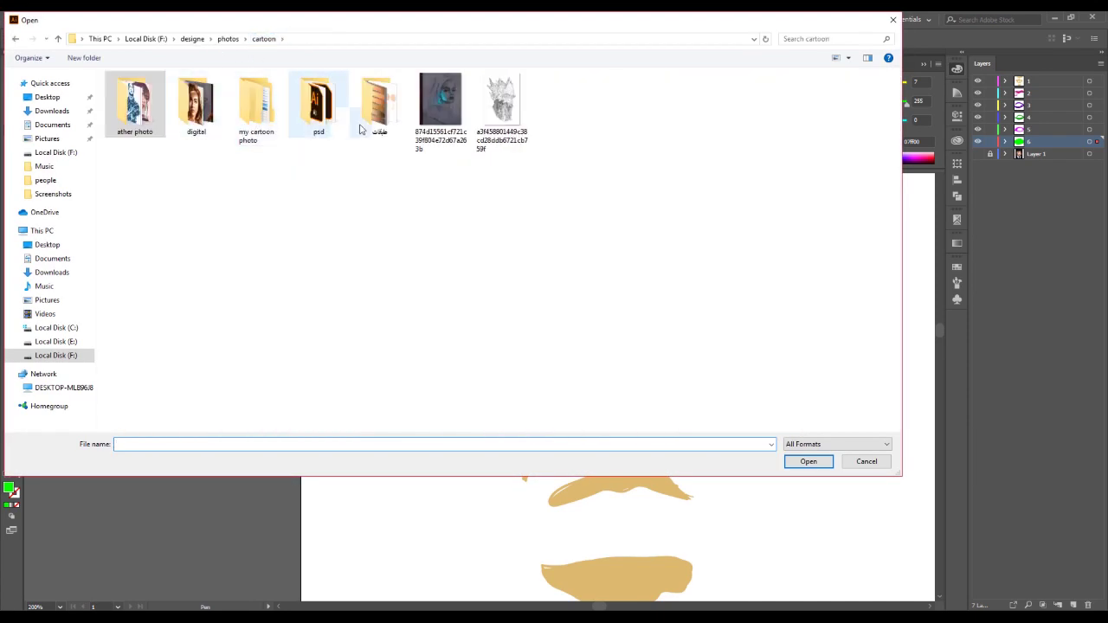
{"action": "double_click", "coordinate": [374, 100]}
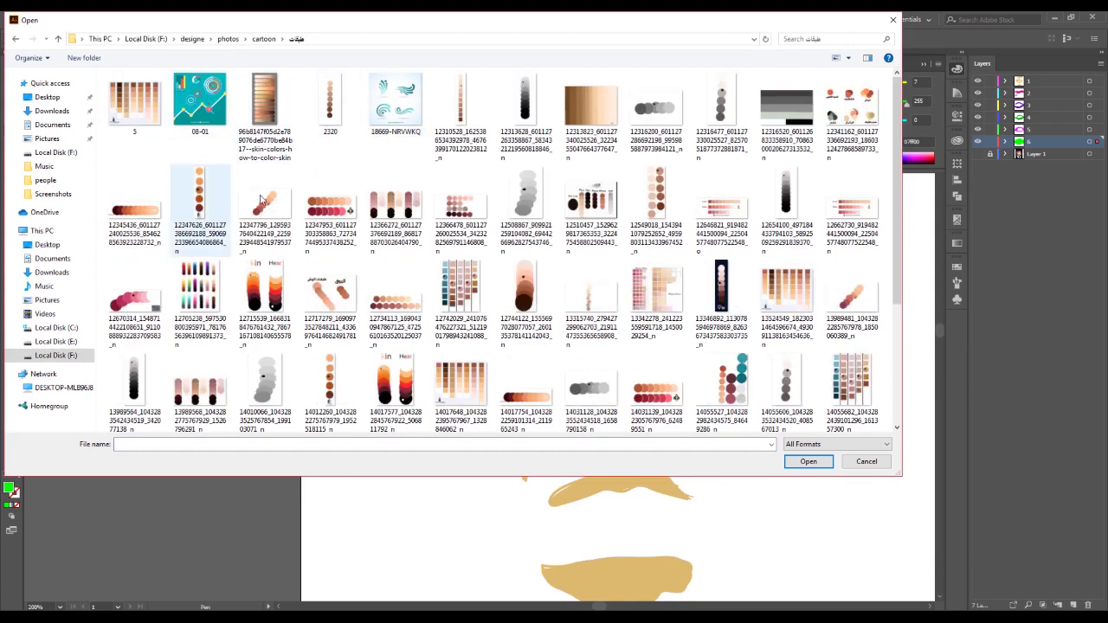
Open the skin-tone palette image and add a new layer in Tommyportrait2.
{"action": "double_click", "coordinate": [322, 217]}
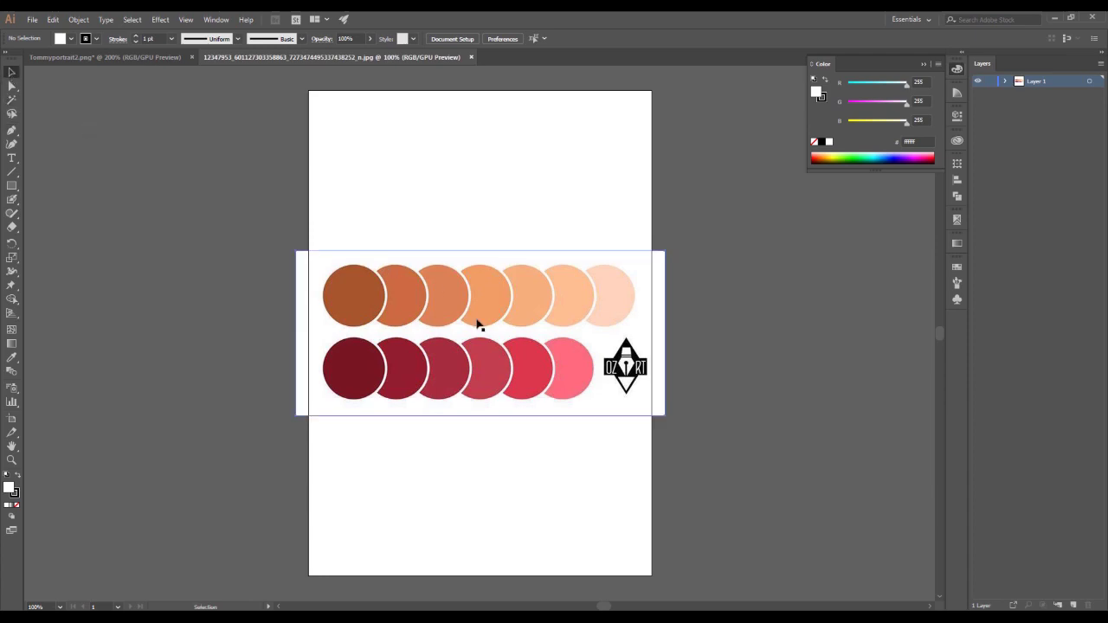
{"action": "left_click", "coordinate": [157, 57]}
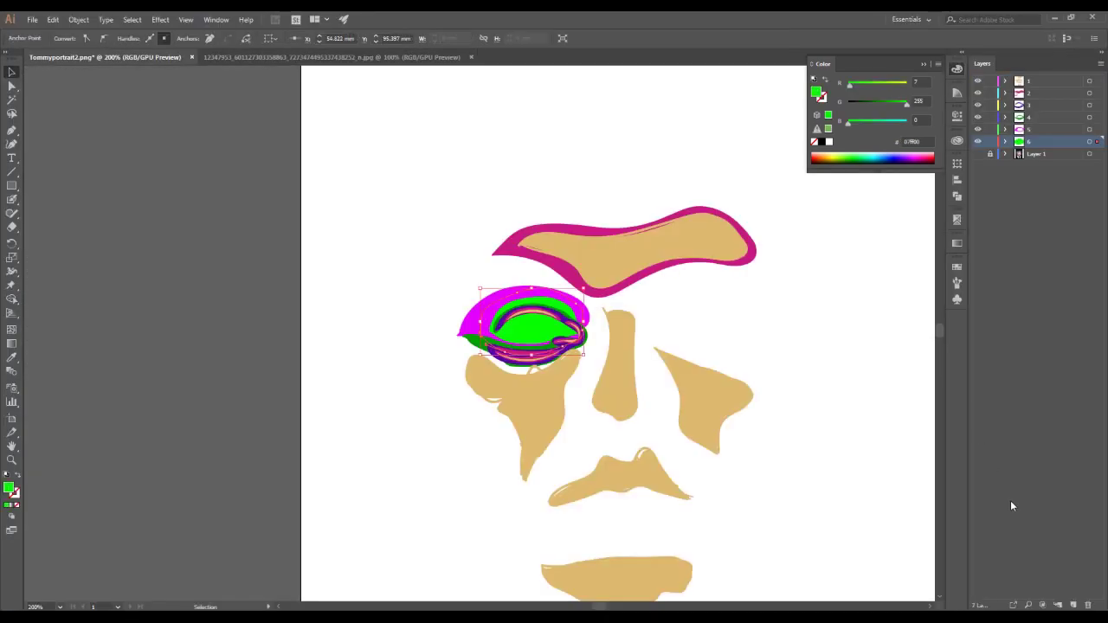
{"action": "left_click", "coordinate": [1072, 605]}
Drag the palette image from its tab into the portrait, left of the face.
{"action": "left_click", "coordinate": [257, 59]}
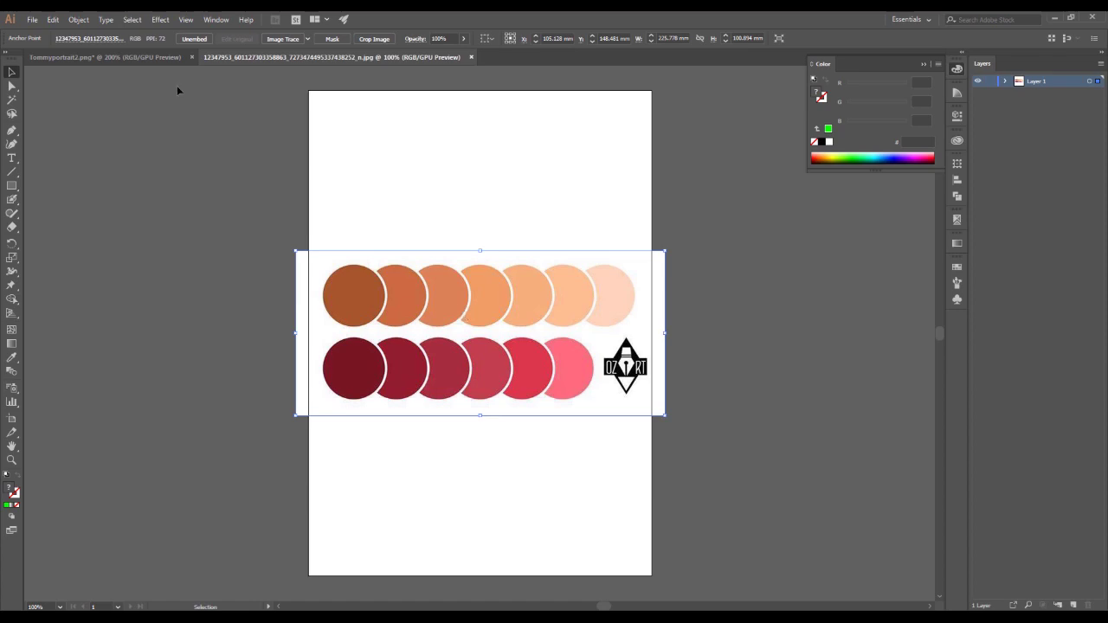
{"action": "mouse_move", "coordinate": [499, 357]}
{"action": "left_mouse_down"}
{"action": "mouse_move", "coordinate": [305, 267]}
{"action": "mouse_move", "coordinate": [339, 317]}
{"action": "left_mouse_up"}
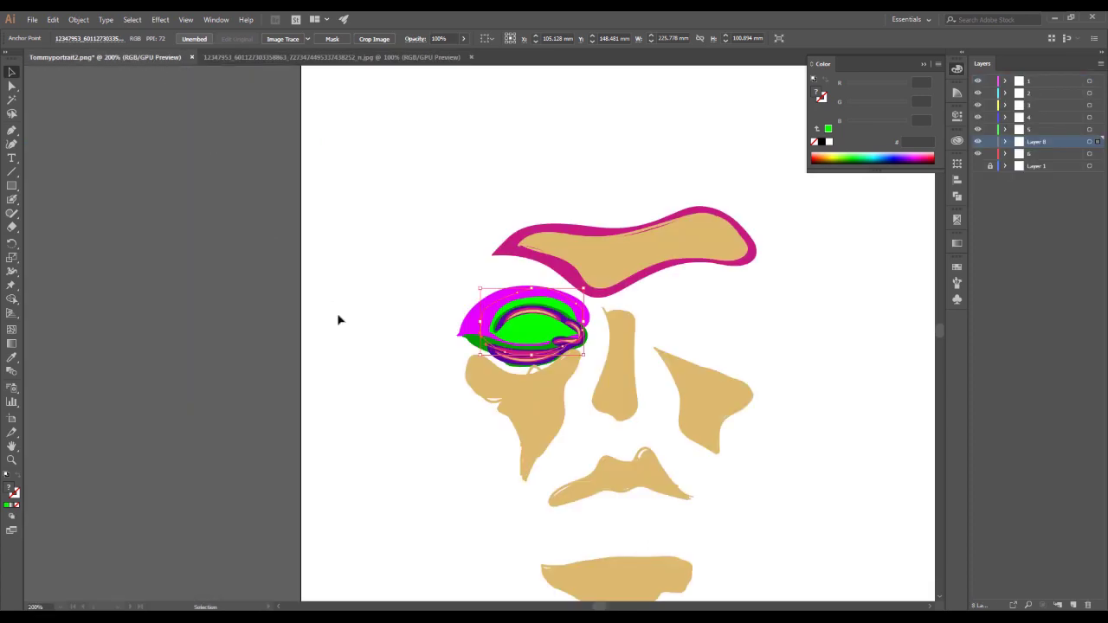
{"action": "left_click_drag", "start_coordinate": [395, 282], "coordinate": [75, 244]}
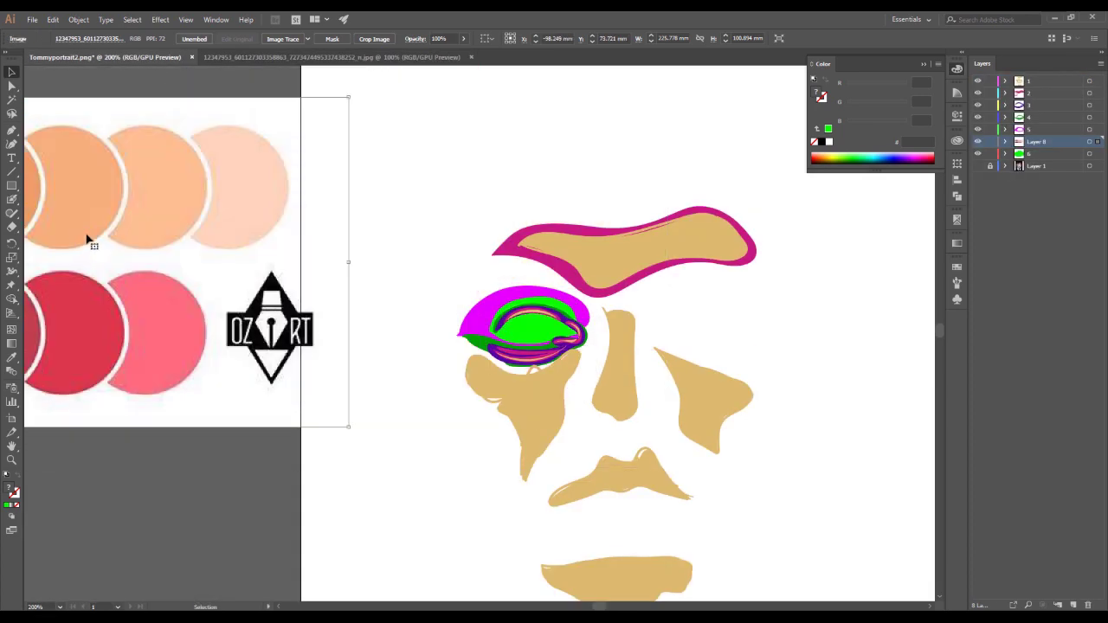
Select layer 1's tan face shapes and frame them beside the palette.
{"action": "scroll", "coordinate": [87, 242], "scroll_direction": "down", "scroll_amount": 1}
{"action": "key", "text": "alt+space"}
{"action": "key", "text": "Escape"}
{"action": "scroll", "coordinate": [178, 279], "scroll_direction": "down", "scroll_amount": 2}
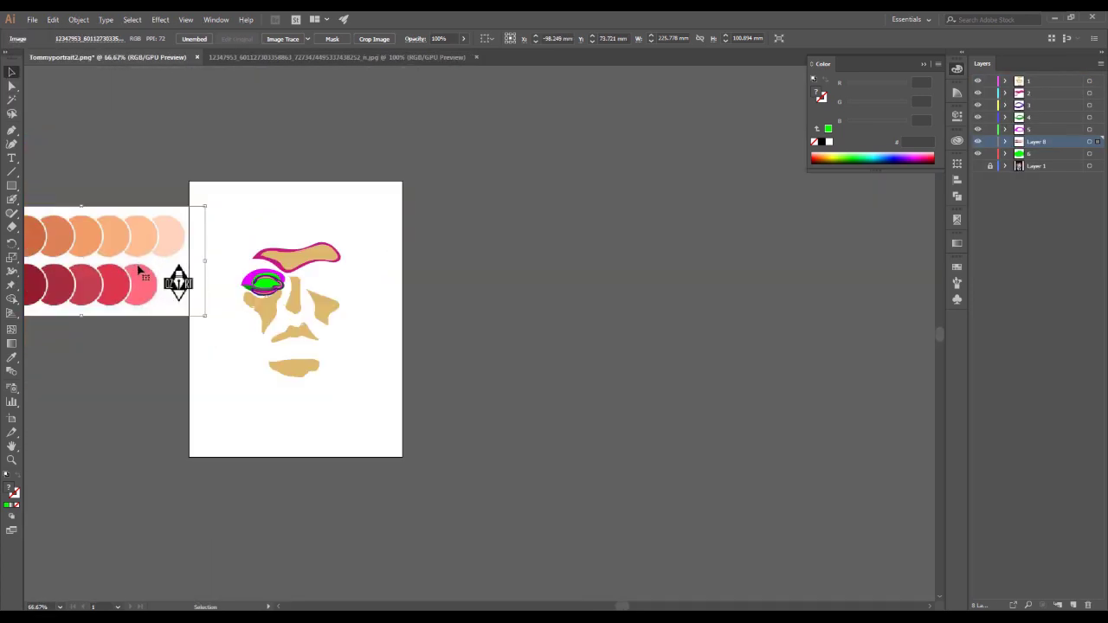
{"action": "scroll", "coordinate": [205, 428], "scroll_direction": "up", "scroll_amount": 1}
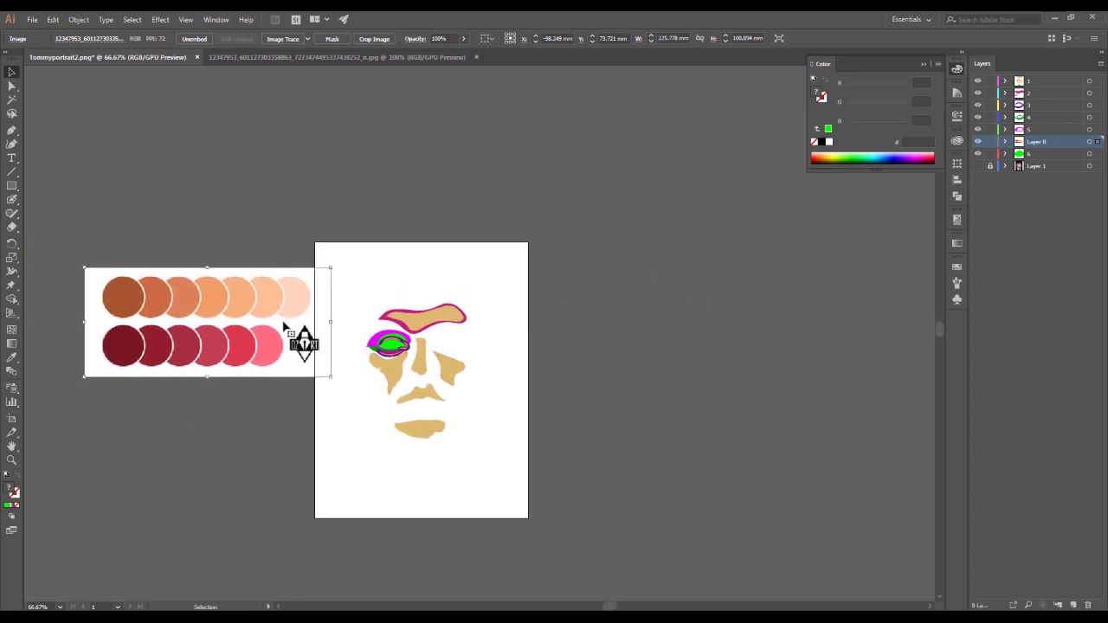
{"action": "left_click", "coordinate": [1096, 82]}
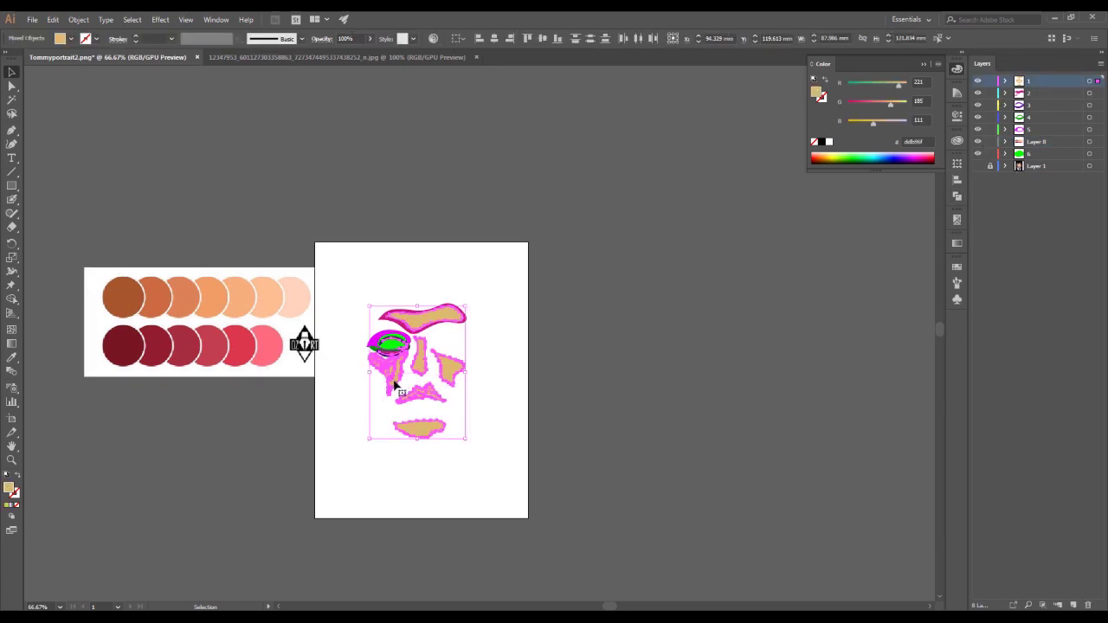
{"action": "scroll", "coordinate": [394, 385], "scroll_direction": "up", "scroll_amount": 2}
{"action": "left_click_drag", "start_coordinate": [389, 337], "coordinate": [621, 341]}
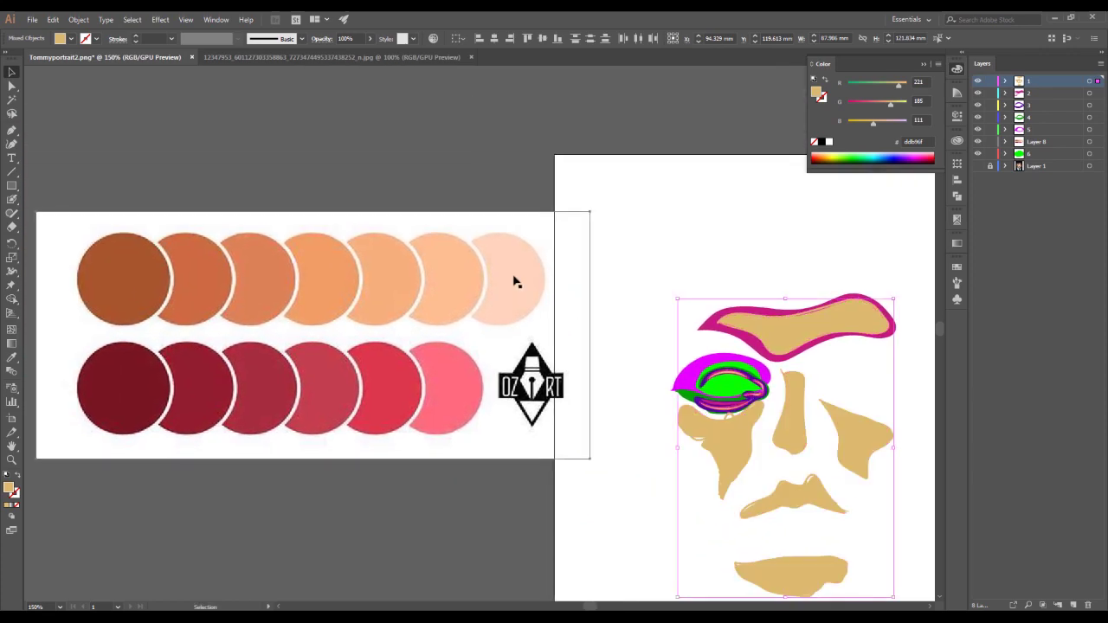
Recolour the tan face shapes with the lightest peach sampled from the palette image.
{"action": "left_click", "coordinate": [515, 281]}
{"action": "key", "text": "i"}
{"action": "left_click", "coordinate": [520, 264]}
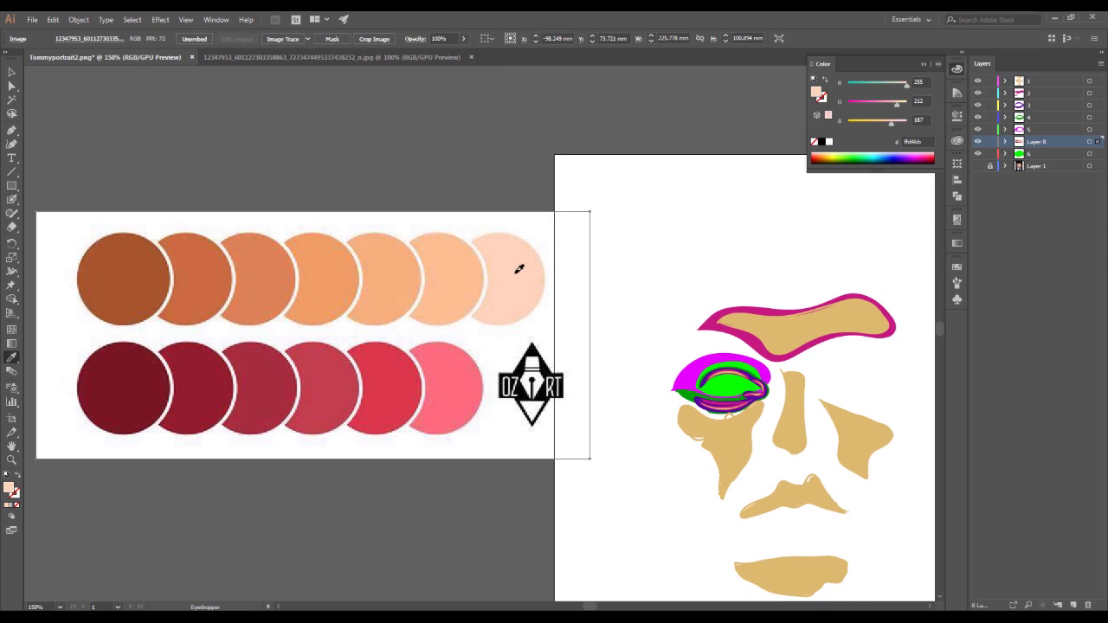
{"action": "left_click", "coordinate": [1098, 81]}
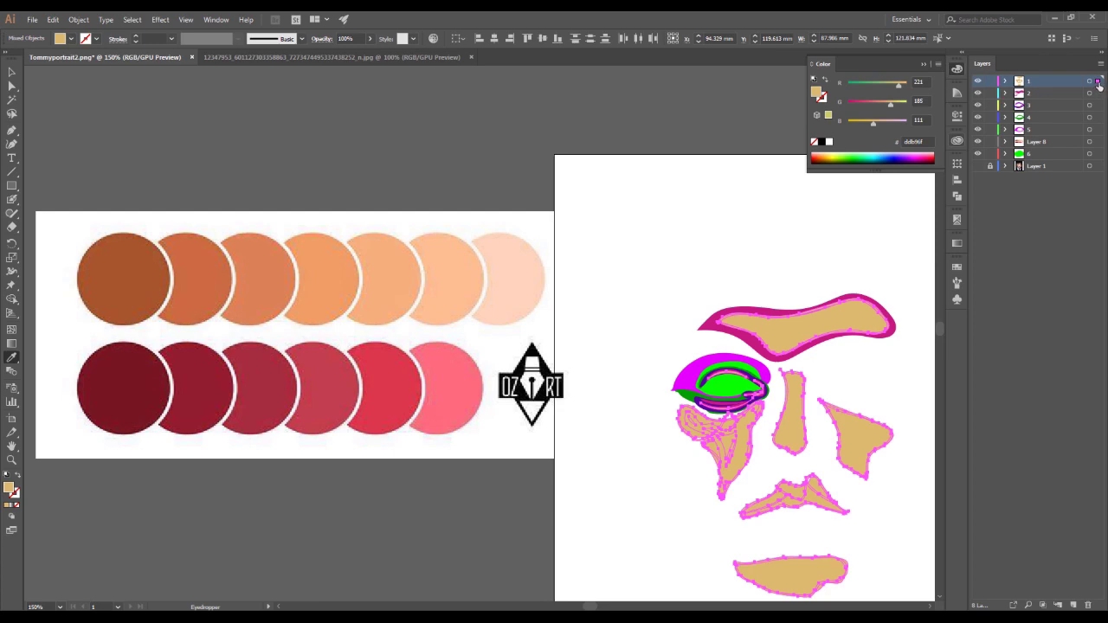
{"action": "left_click", "coordinate": [515, 292]}
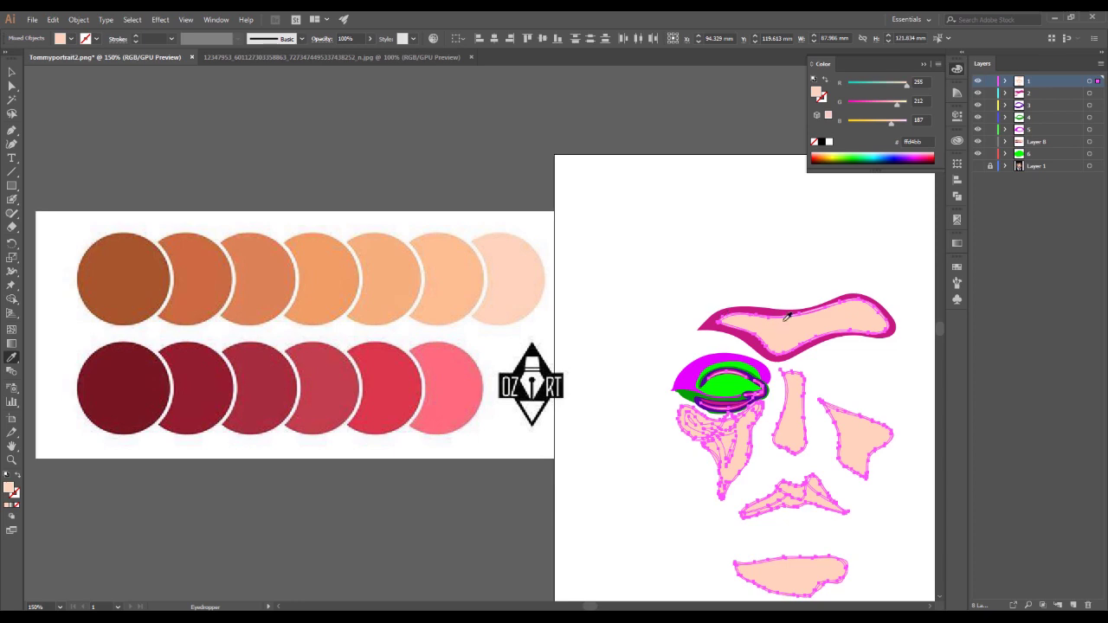
{"action": "left_click", "coordinate": [1095, 105]}
Give the eyebrow shape a peach tone sampled from the palette.
{"action": "left_click", "coordinate": [1093, 92]}
{"action": "left_click", "coordinate": [460, 282]}
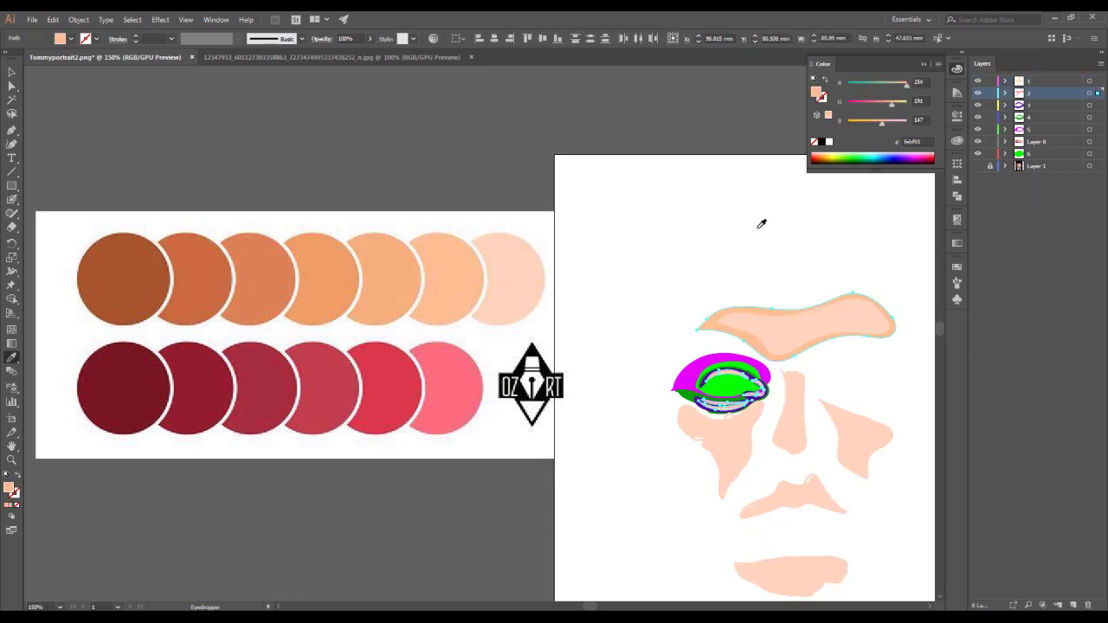
{"action": "left_click", "coordinate": [425, 275]}
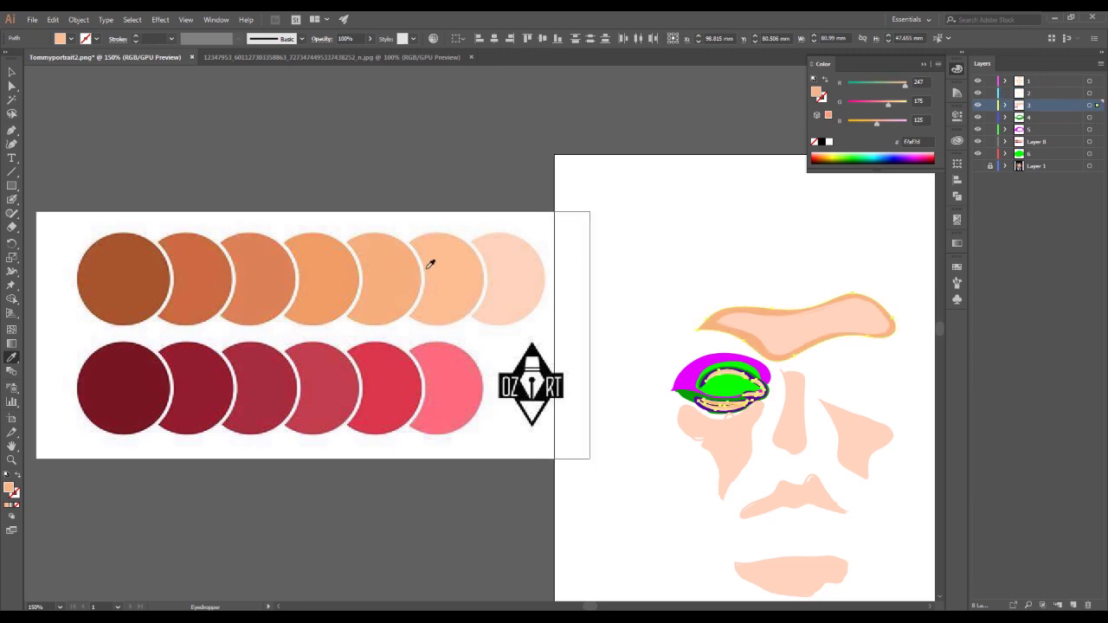
Fill the magenta and green eye shapes with orange tones dc8255 and ce6c42.
{"action": "left_click", "coordinate": [1093, 117]}
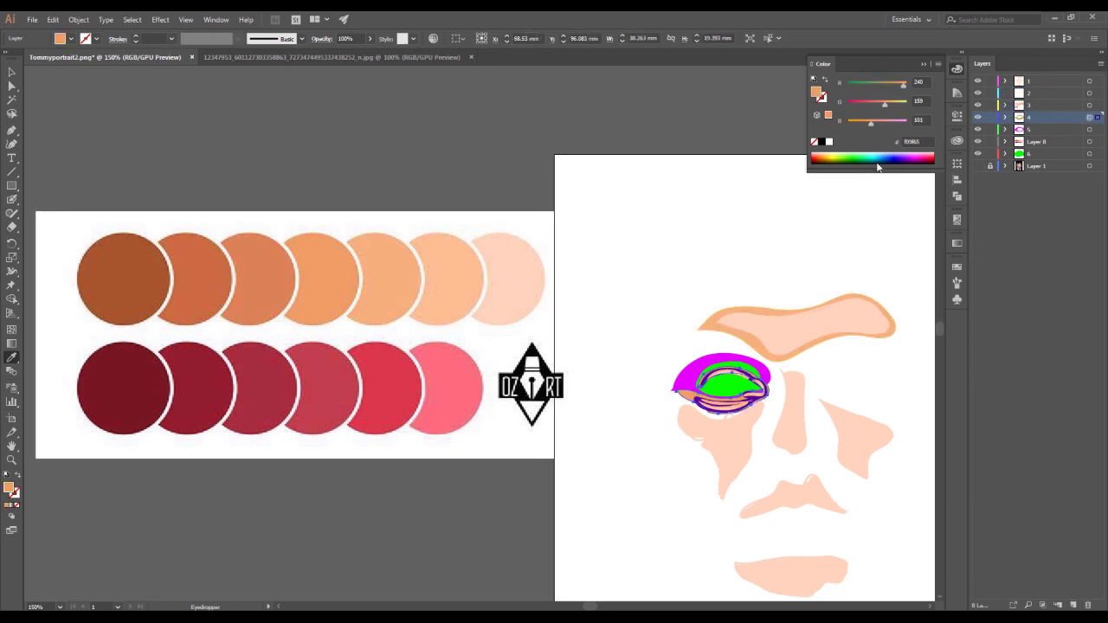
{"action": "left_click", "coordinate": [1093, 129]}
{"action": "left_click", "coordinate": [262, 289]}
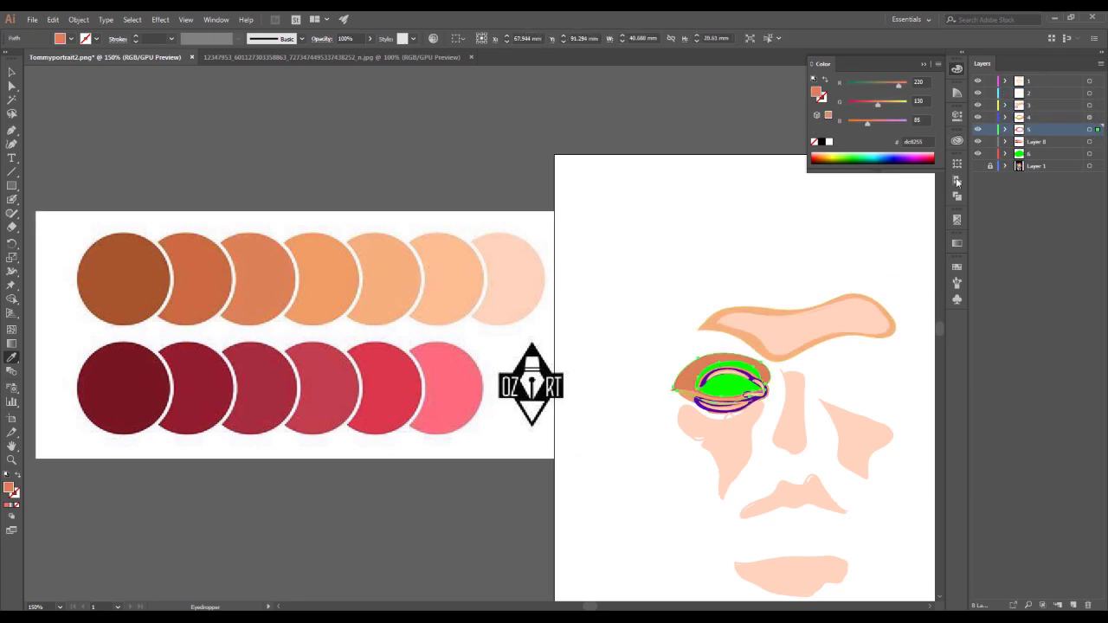
{"action": "left_click", "coordinate": [1093, 141]}
{"action": "left_click", "coordinate": [202, 270]}
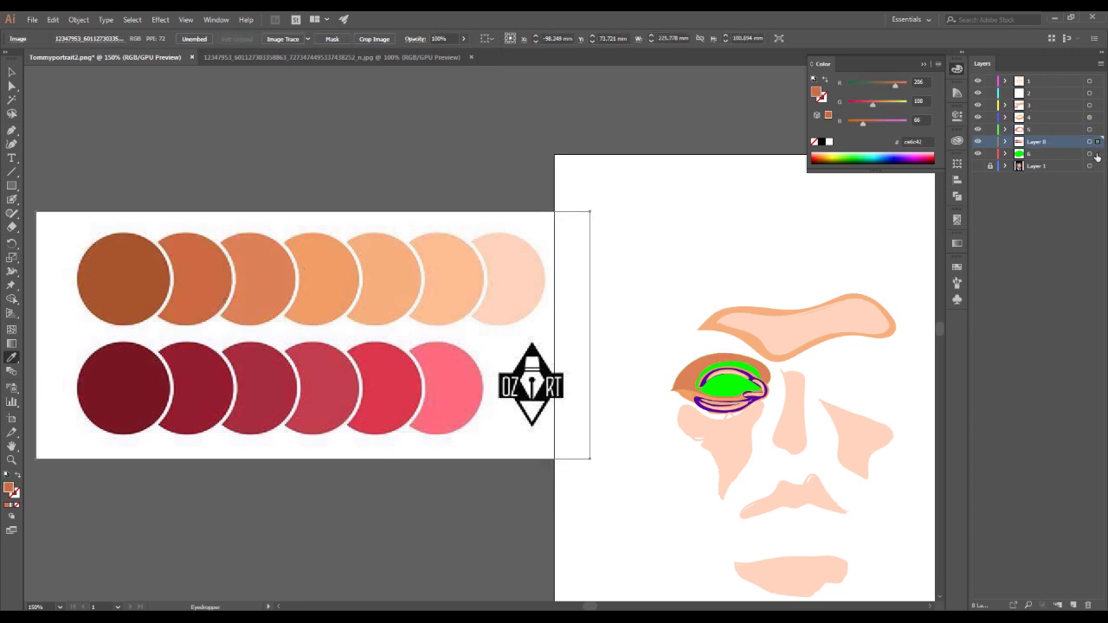
{"action": "left_click", "coordinate": [1097, 154]}
{"action": "left_click", "coordinate": [192, 290]}
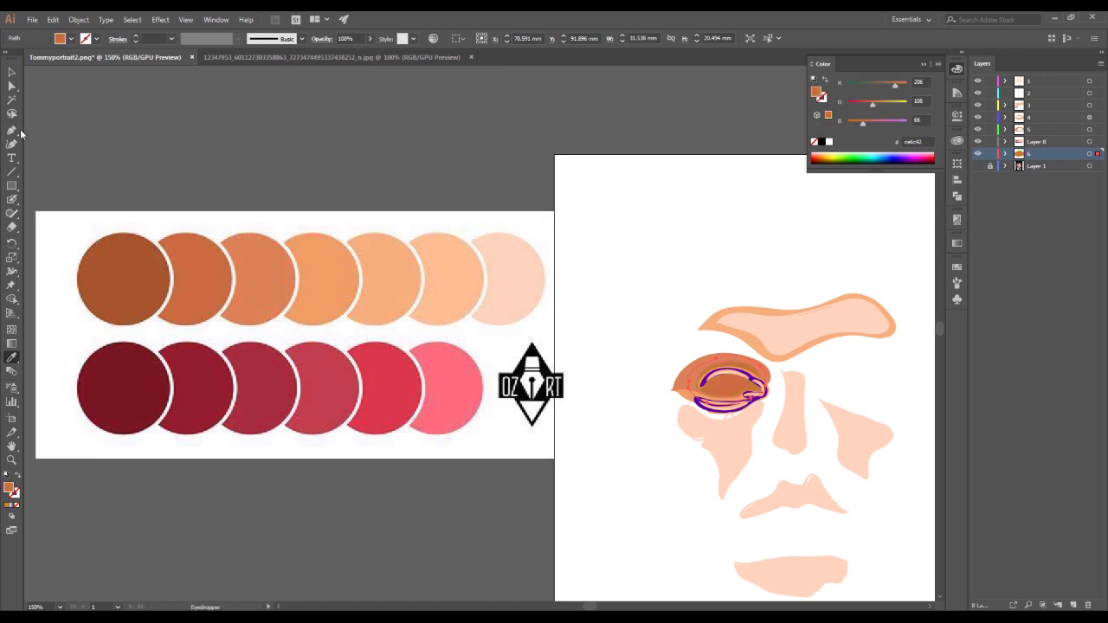
Deselect the recoloured eye and select the palette image on its layer.
{"action": "left_click", "coordinate": [11, 72]}
{"action": "left_click", "coordinate": [286, 164]}
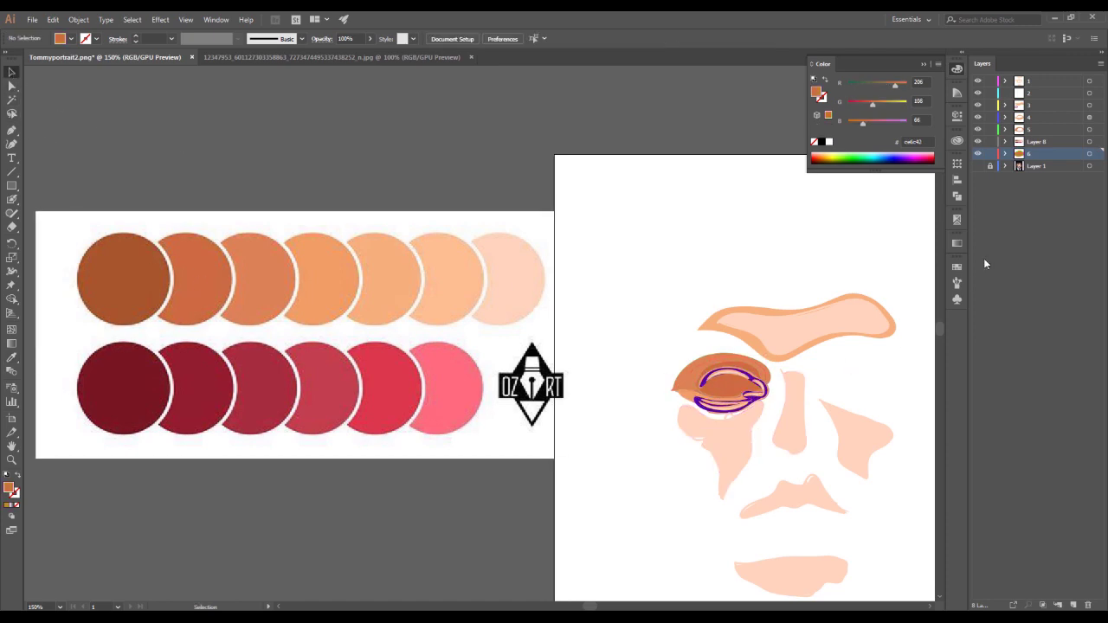
{"action": "left_click", "coordinate": [1058, 141]}
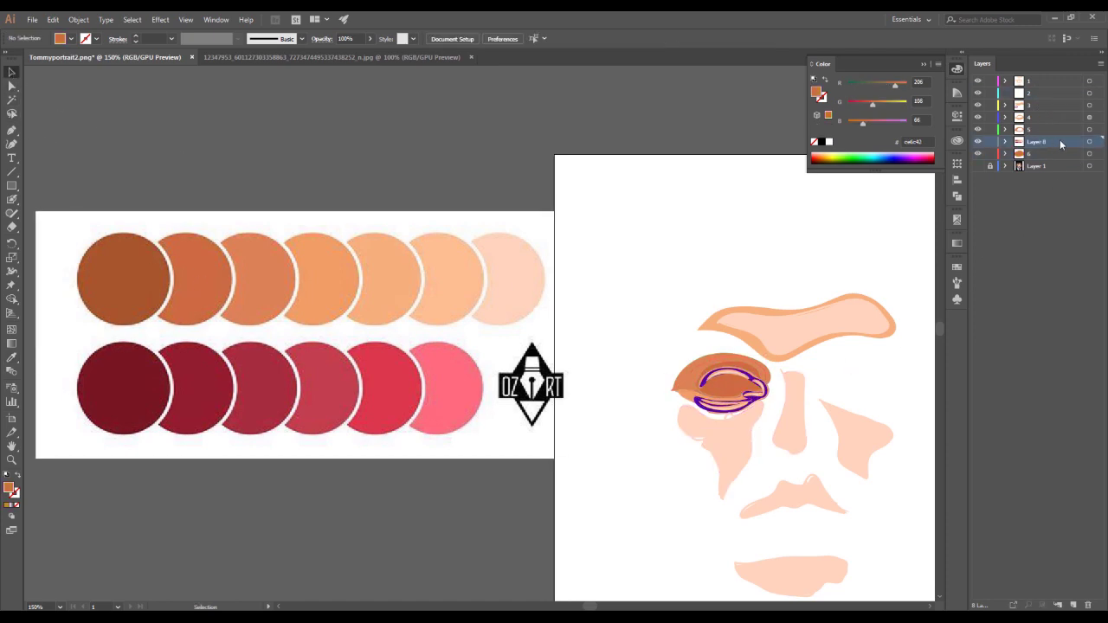
{"action": "left_click", "coordinate": [1098, 143]}
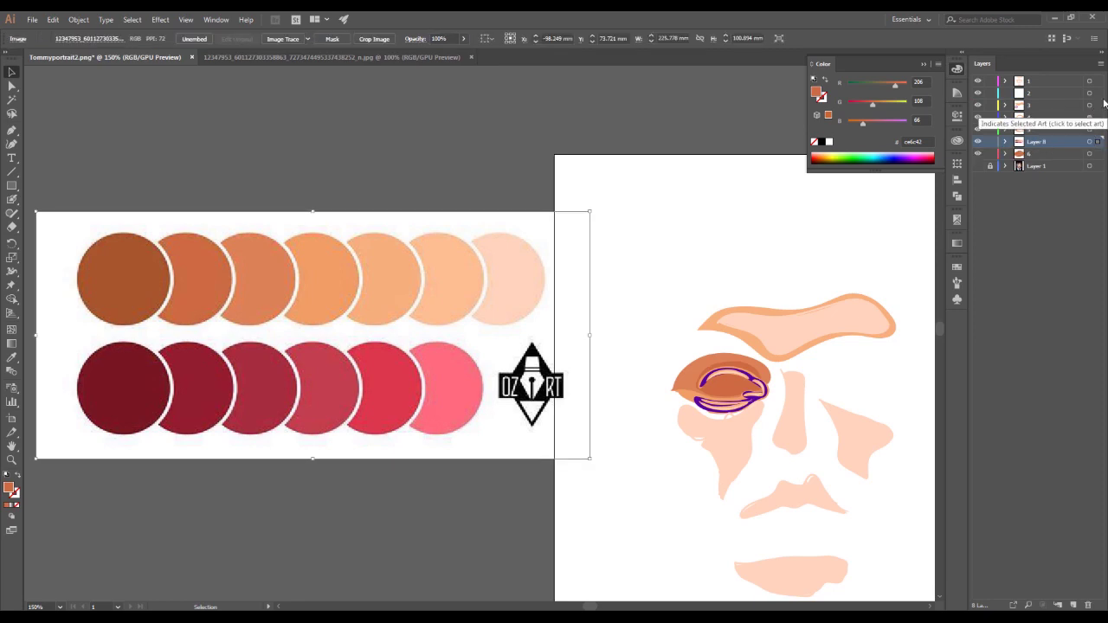
Deselect the palette image and zoom in on the purple eye outline.
{"action": "key", "text": "ctrl+shift+a"}
{"action": "scroll", "coordinate": [909, 312], "scroll_direction": "up", "scroll_amount": 1}
{"action": "scroll", "coordinate": [861, 378], "scroll_direction": "up", "scroll_amount": 1}
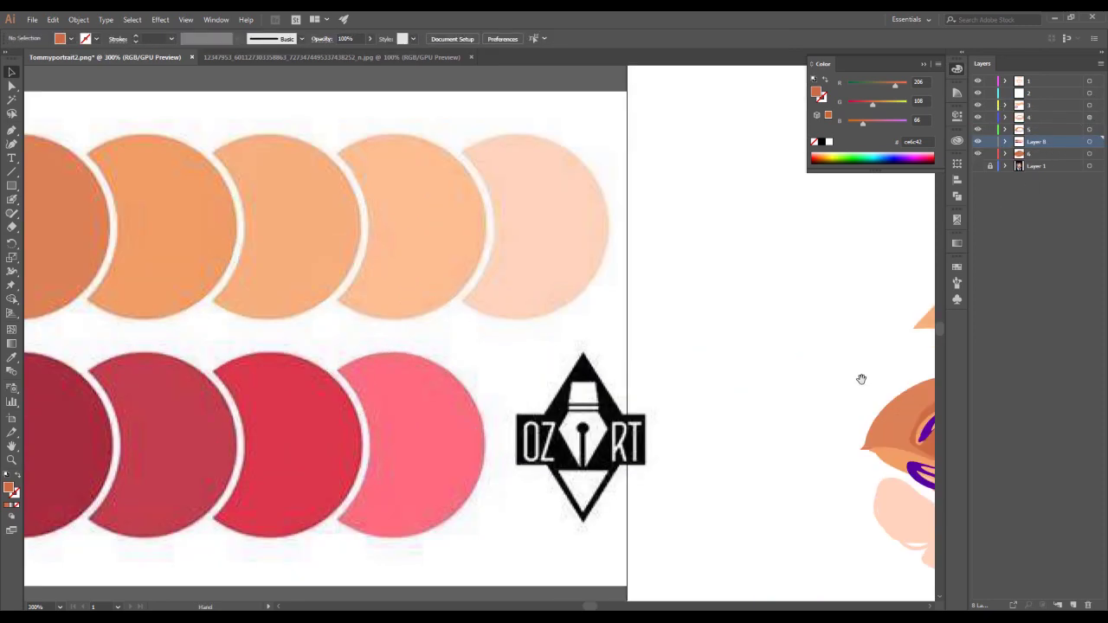
{"action": "left_click_drag", "start_coordinate": [861, 378], "coordinate": [512, 315]}
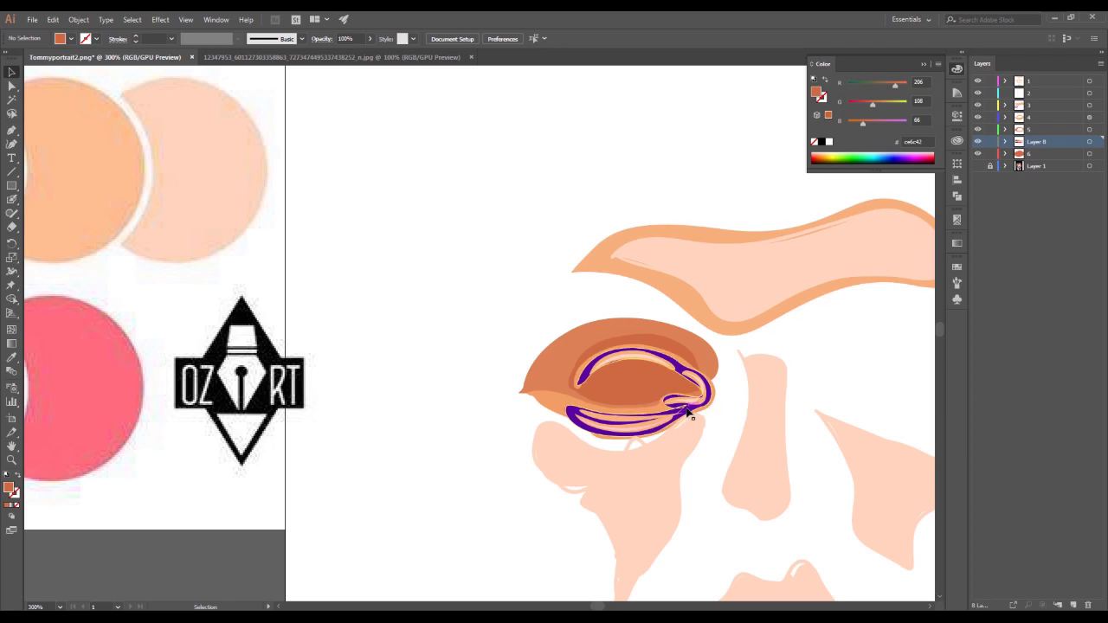
{"action": "left_click", "coordinate": [690, 413]}
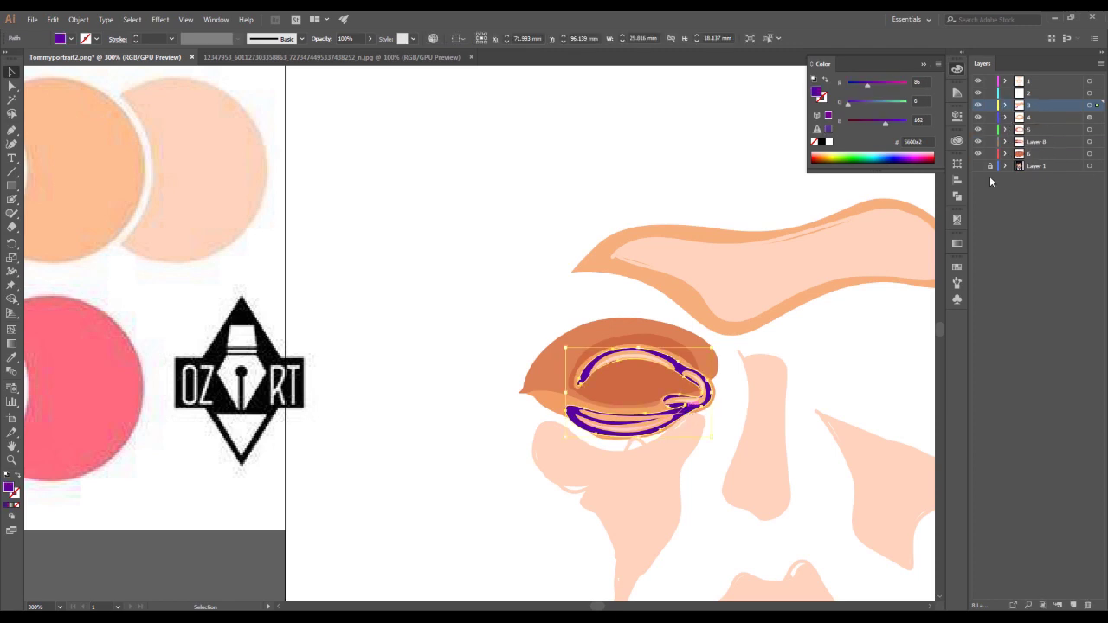
{"action": "key", "text": "ctrl+shift+a"}
Apply a light orange palette tone to the purple eye path and eyebrow.
{"action": "left_click", "coordinate": [680, 370]}
{"action": "key", "text": "ctrl+minus"}
{"action": "left_click", "coordinate": [586, 284], "text": "shift"}
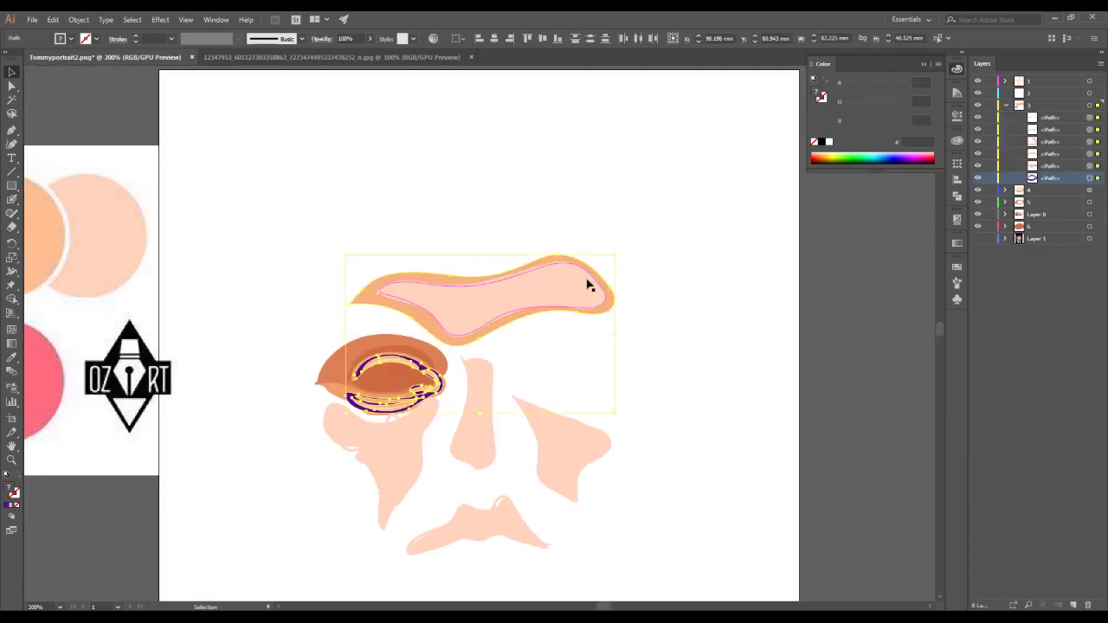
{"action": "scroll", "coordinate": [587, 285], "scroll_direction": "left", "scroll_amount": 5}
{"action": "left_click", "coordinate": [10, 358]}
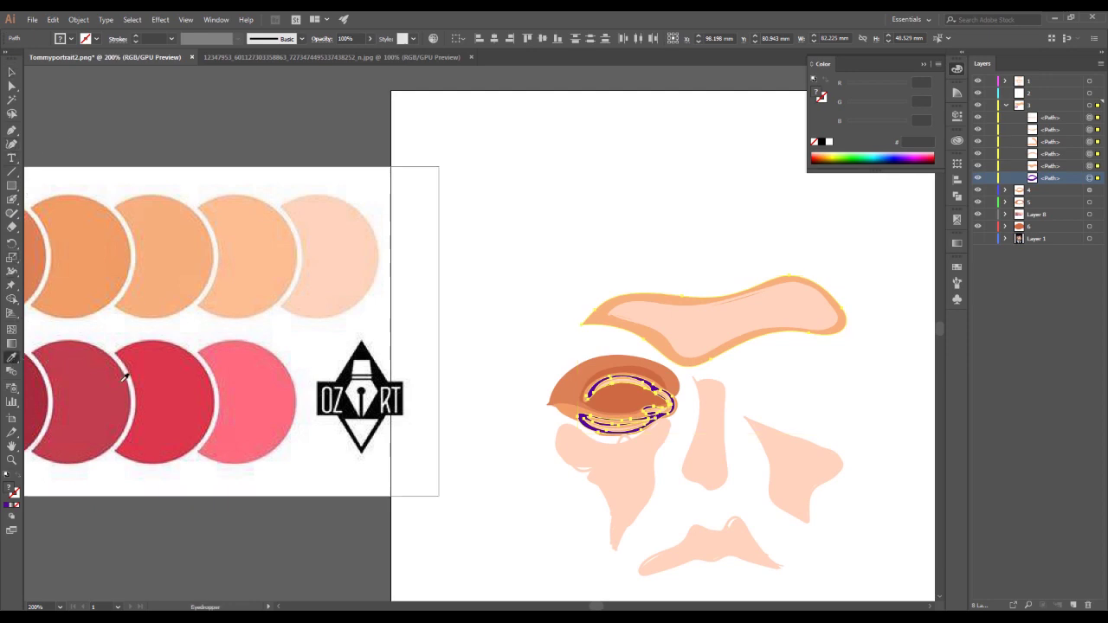
{"action": "left_click", "coordinate": [194, 251]}
{"action": "left_click", "coordinate": [12, 73]}
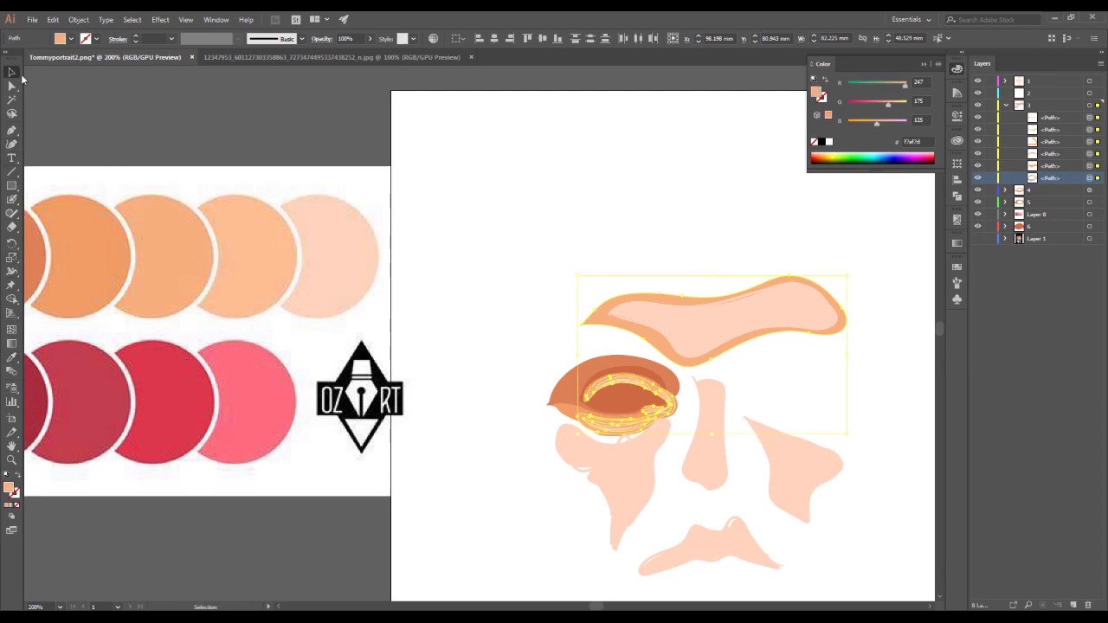
{"action": "left_click", "coordinate": [466, 327]}
Zoom in and out to inspect the recoloured eye and whole face.
{"action": "key", "text": "ctrl+minus"}
{"action": "key", "text": "ctrl+minus"}
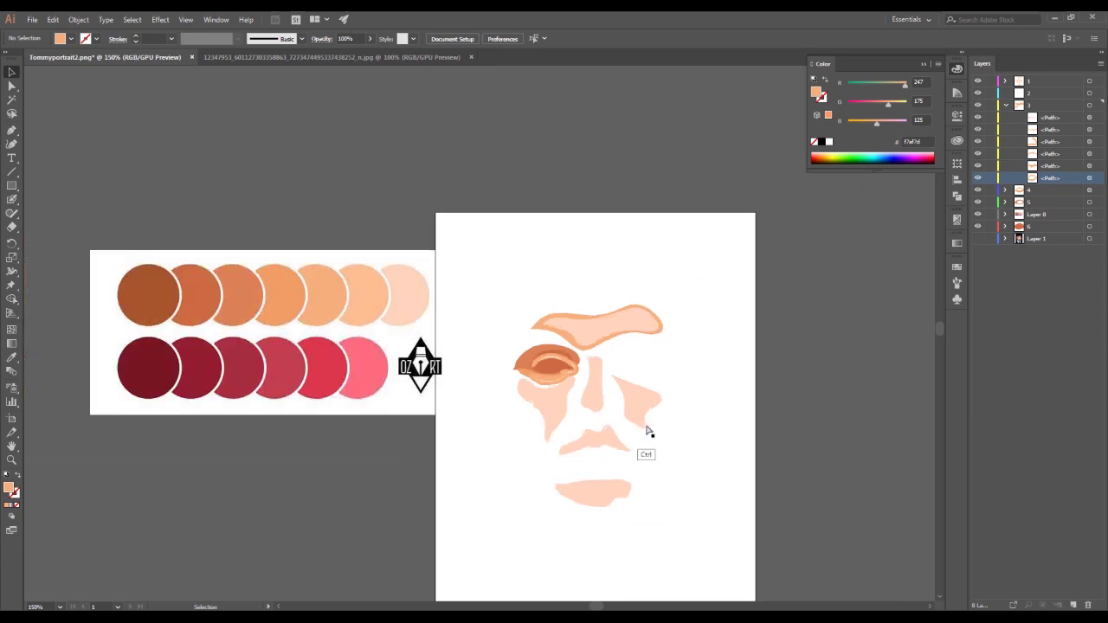
{"action": "key", "text": "ctrl+plus"}
{"action": "key", "text": "ctrl+plus"}
{"action": "key", "text": "ctrl+plus"}
{"action": "key", "text": "ctrl+plus"}
{"action": "left_click_drag", "start_coordinate": [853, 506], "coordinate": [530, 367]}
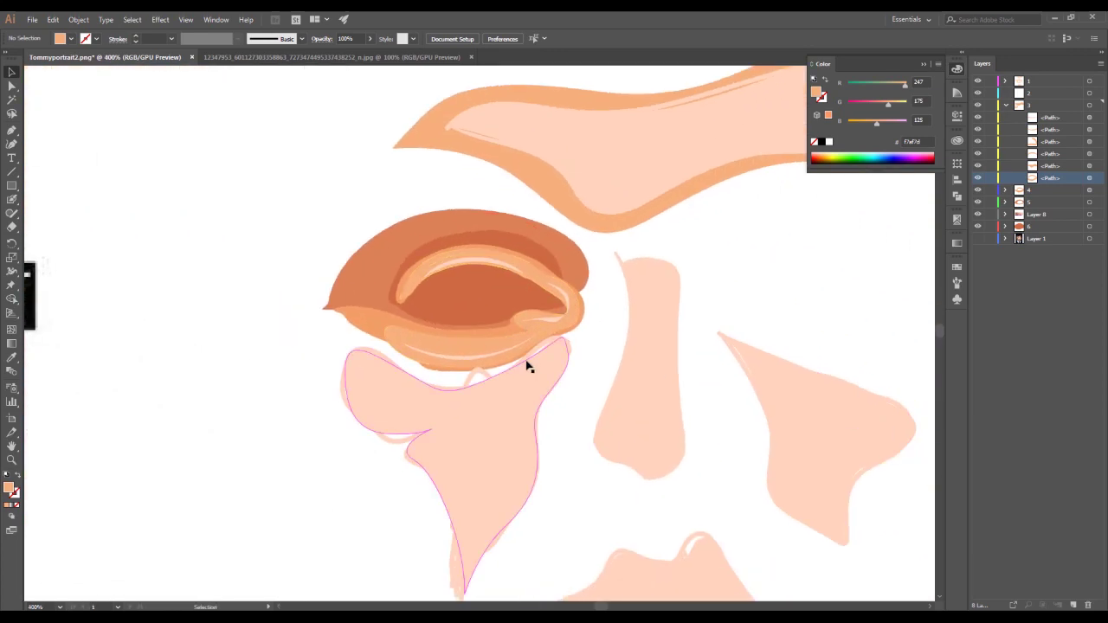
{"action": "key", "text": "ctrl+minus"}
{"action": "key", "text": "ctrl+minus"}
{"action": "key", "text": "ctrl+minus"}
{"action": "key", "text": "ctrl+minus"}
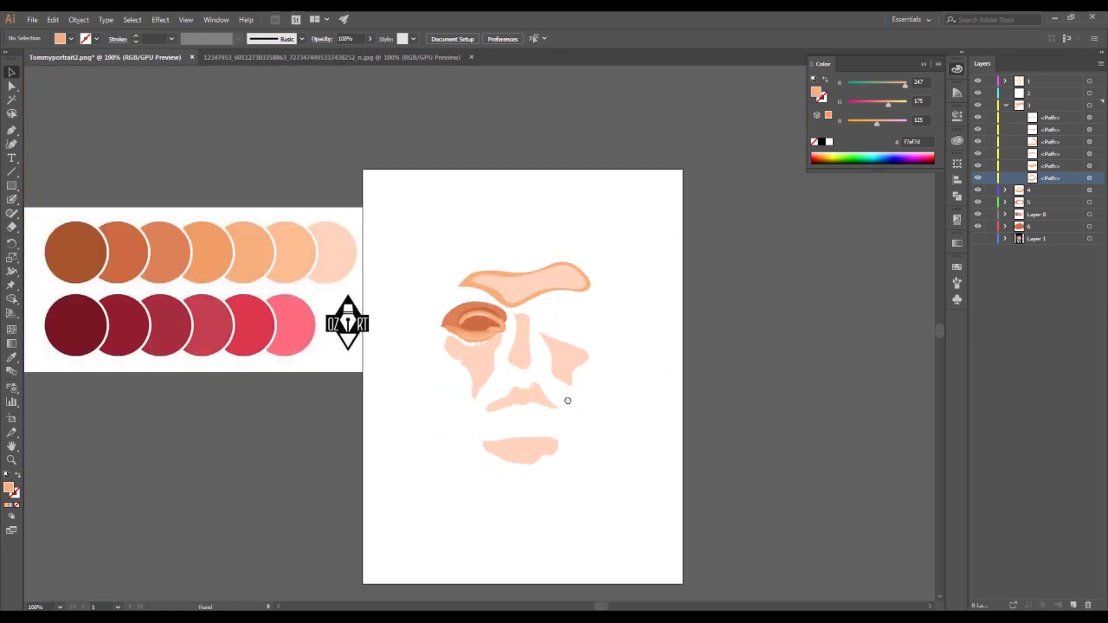
{"action": "key", "text": "ctrl+minus"}
{"action": "key", "text": "ctrl+plus"}
{"action": "key", "text": "ctrl+plus"}
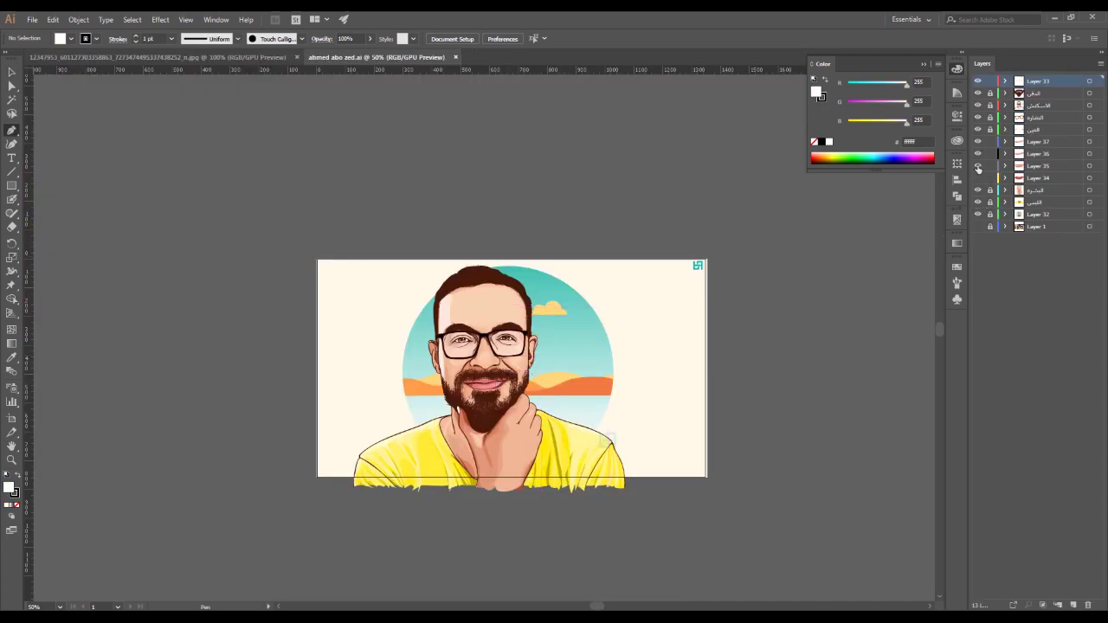
Hide the example portrait's shirt and background layers and zoom into the face.
{"action": "left_click", "coordinate": [979, 213]}
{"action": "key", "text": "ctrl+plus"}
{"action": "key", "text": "ctrl+plus"}
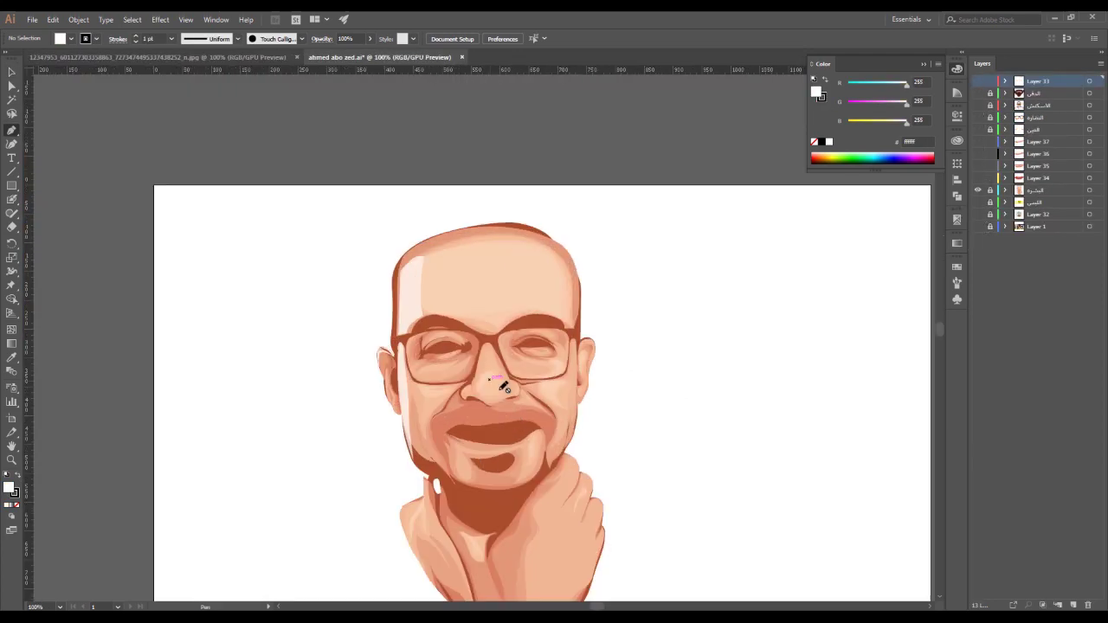
{"action": "key", "text": "ctrl+plus"}
{"action": "scroll", "coordinate": [530, 394], "scroll_direction": "down", "scroll_amount": 2}
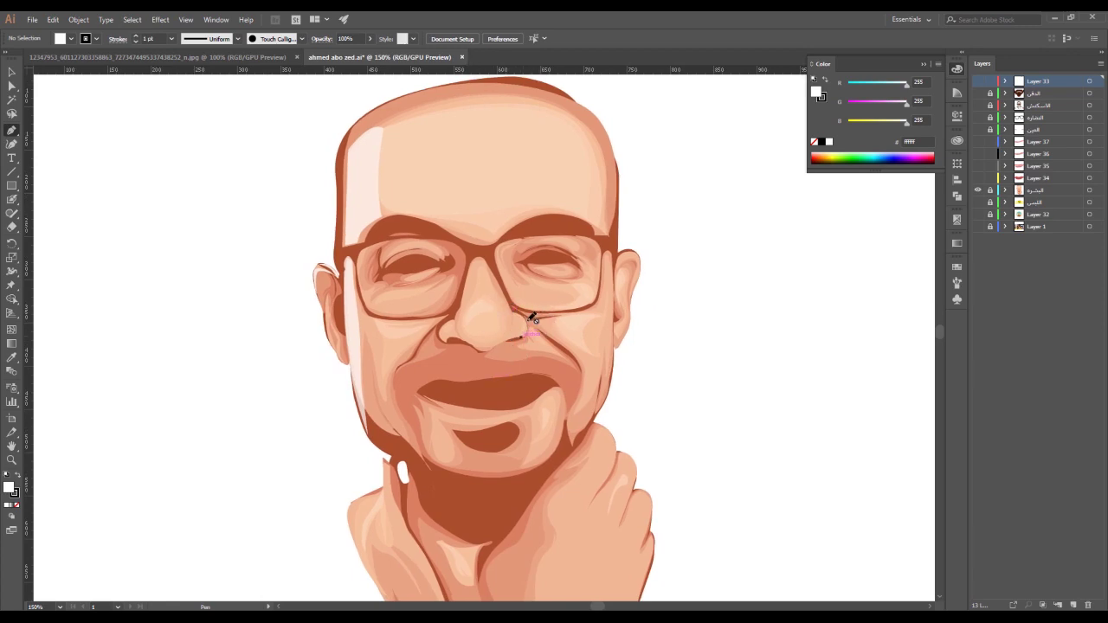
{"action": "scroll", "coordinate": [614, 223], "scroll_direction": "up", "scroll_amount": 1}
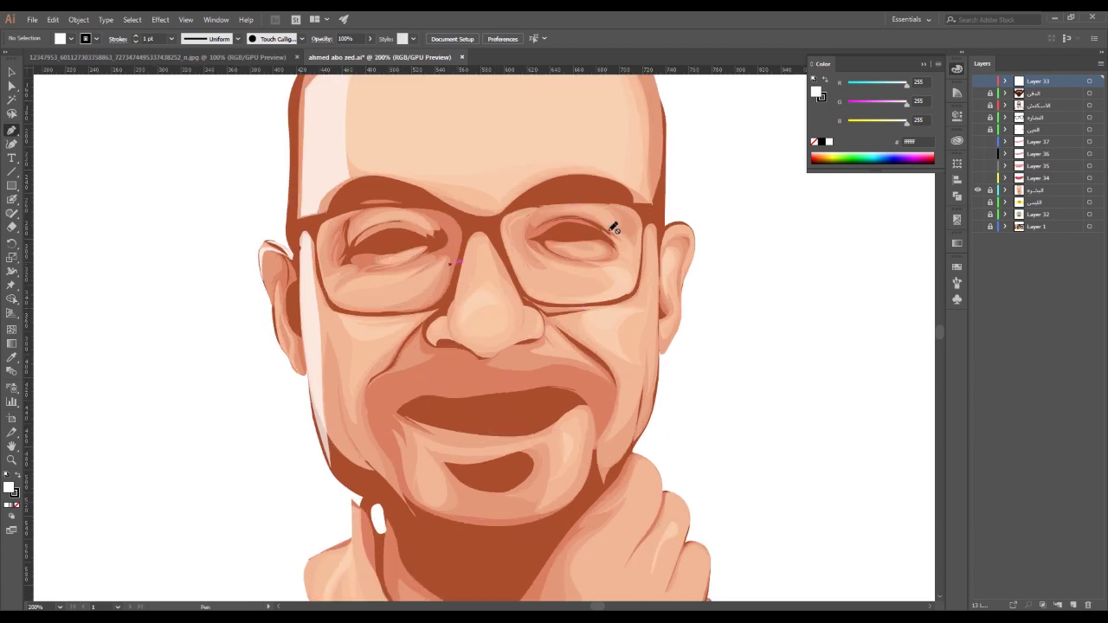
{"action": "scroll", "coordinate": [620, 205], "scroll_direction": "up", "scroll_amount": 1}
{"action": "scroll", "coordinate": [456, 384], "scroll_direction": "up", "scroll_amount": 1}
{"action": "scroll", "coordinate": [476, 349], "scroll_direction": "up", "scroll_amount": 2}
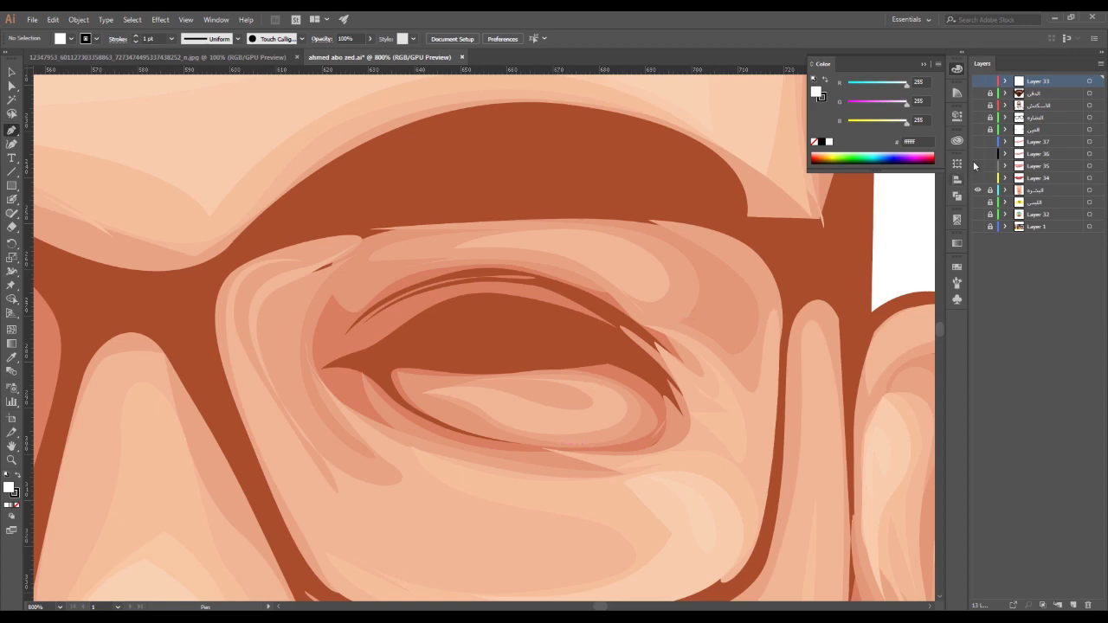
Briefly show the eye-whites layer, then hide it again.
{"action": "left_click", "coordinate": [978, 129]}
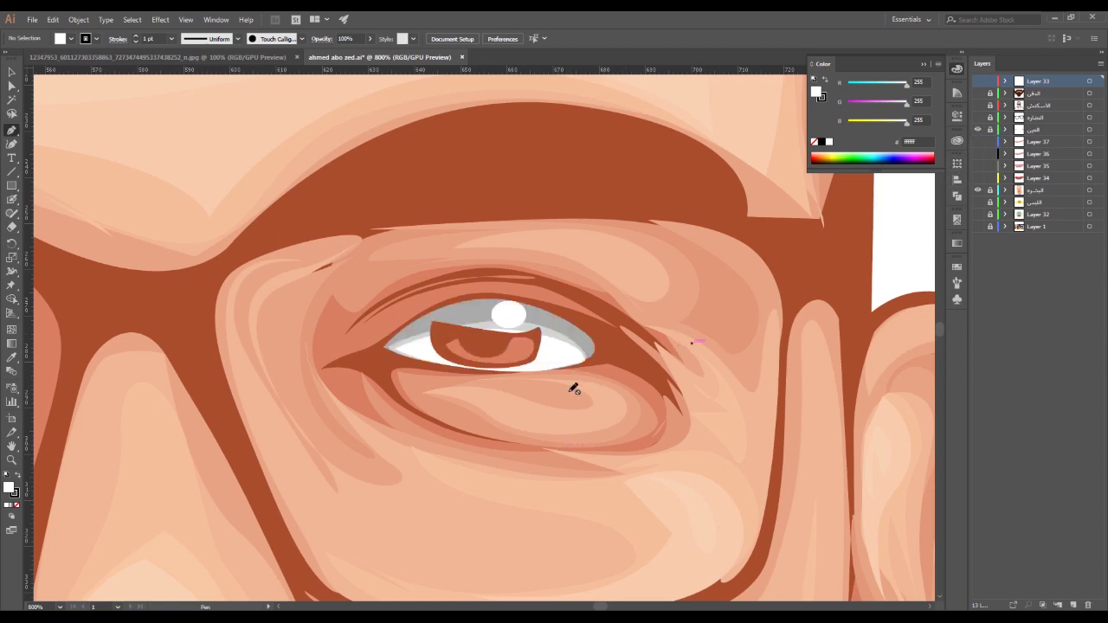
{"action": "scroll", "coordinate": [554, 377], "scroll_direction": "down", "scroll_amount": 1}
{"action": "scroll", "coordinate": [528, 357], "scroll_direction": "down", "scroll_amount": 2}
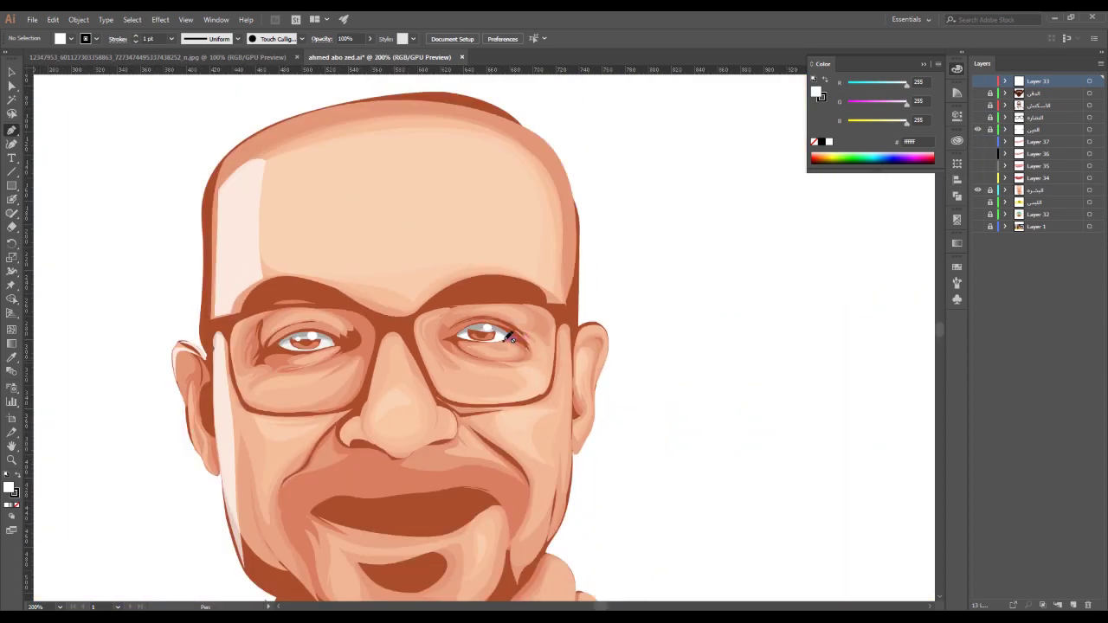
{"action": "scroll", "coordinate": [518, 338], "scroll_direction": "down", "scroll_amount": 2}
{"action": "scroll", "coordinate": [502, 348], "scroll_direction": "down", "scroll_amount": 1}
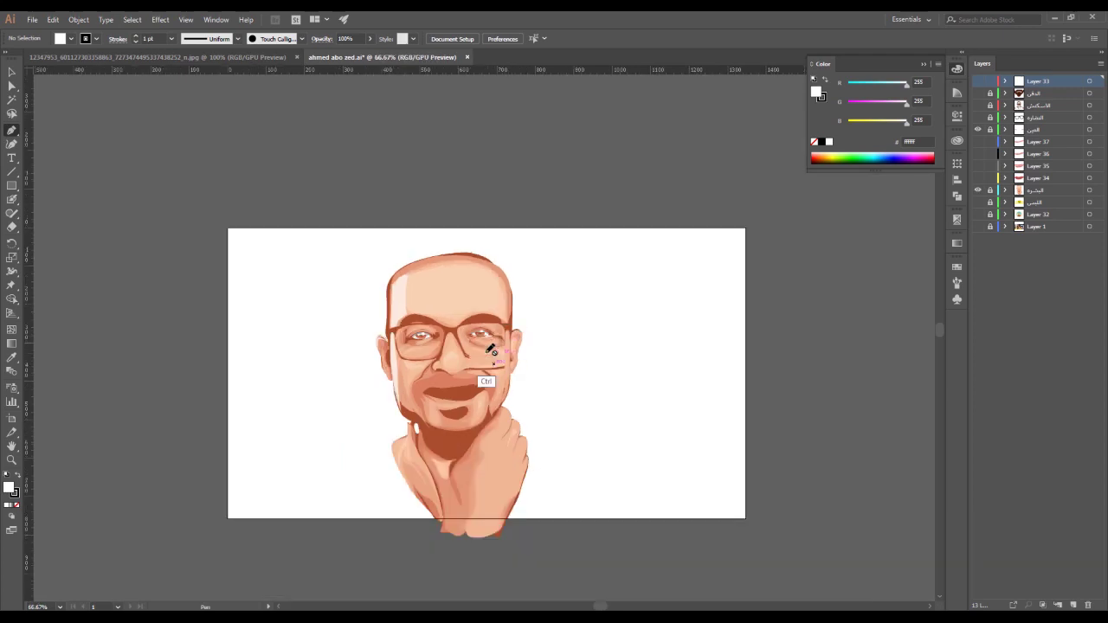
{"action": "scroll", "coordinate": [490, 352], "scroll_direction": "up", "scroll_amount": 2}
{"action": "left_click", "coordinate": [977, 129]}
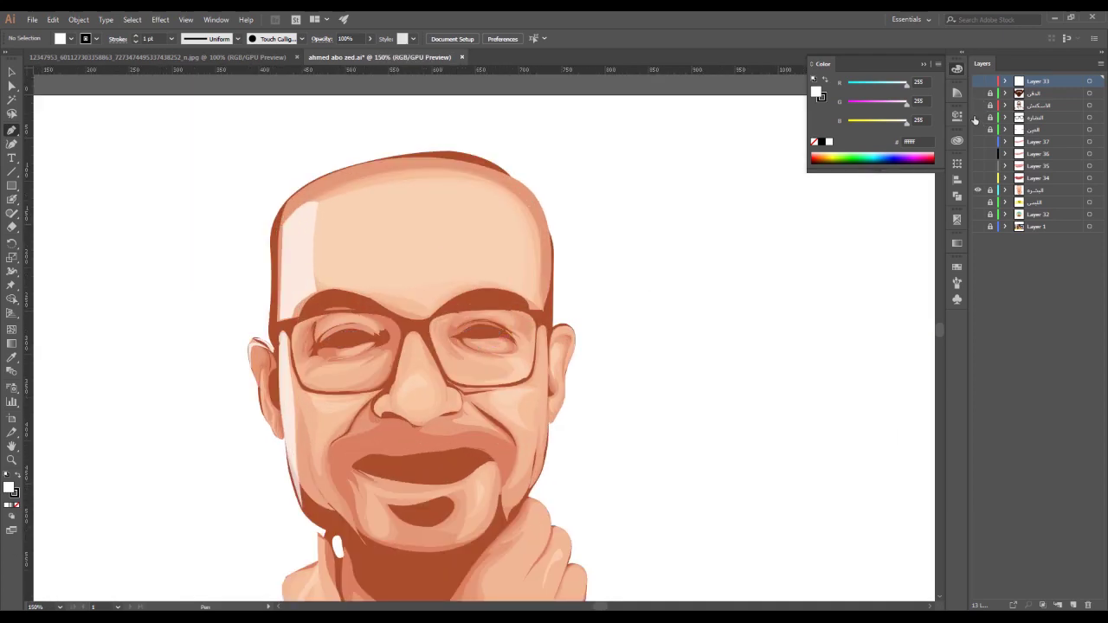
Show the glasses and line-art layers, then hide the black glasses layer again.
{"action": "left_click", "coordinate": [978, 117]}
{"action": "left_click", "coordinate": [978, 105]}
{"action": "key", "text": "ctrl+minus"}
{"action": "key", "text": "ctrl+minus"}
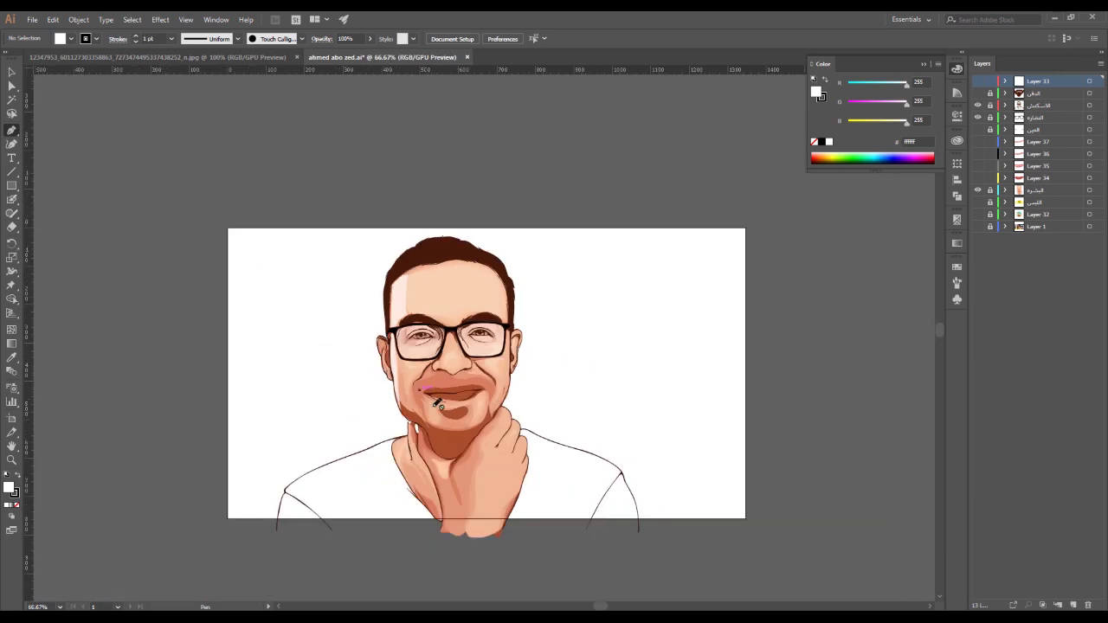
{"action": "key", "text": "ctrl+plus"}
{"action": "key", "text": "ctrl+plus"}
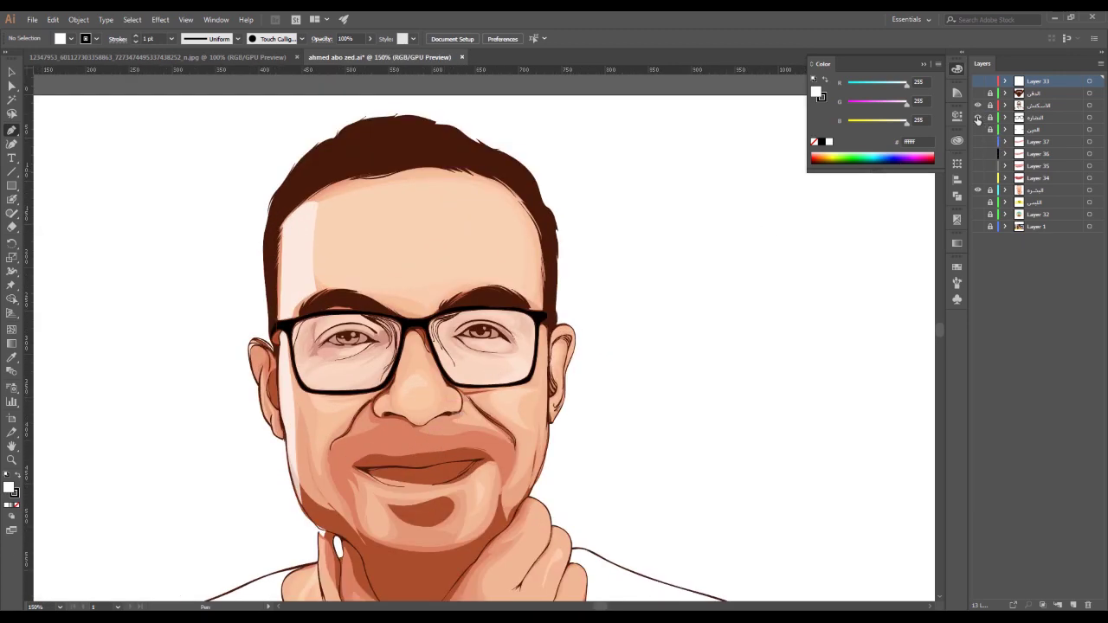
{"action": "left_click", "coordinate": [977, 117]}
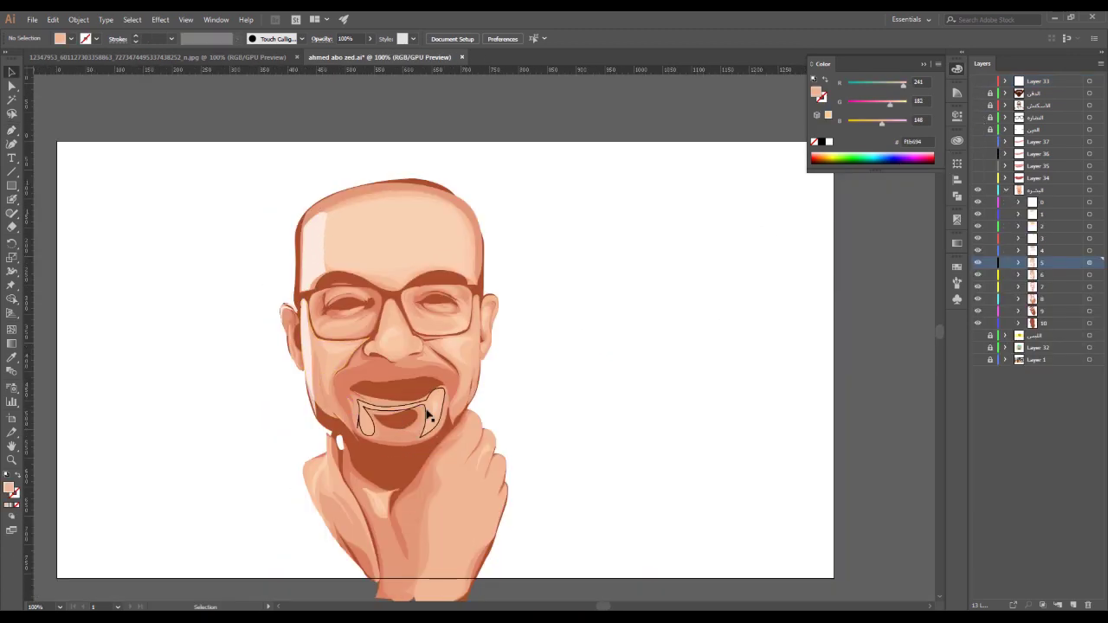